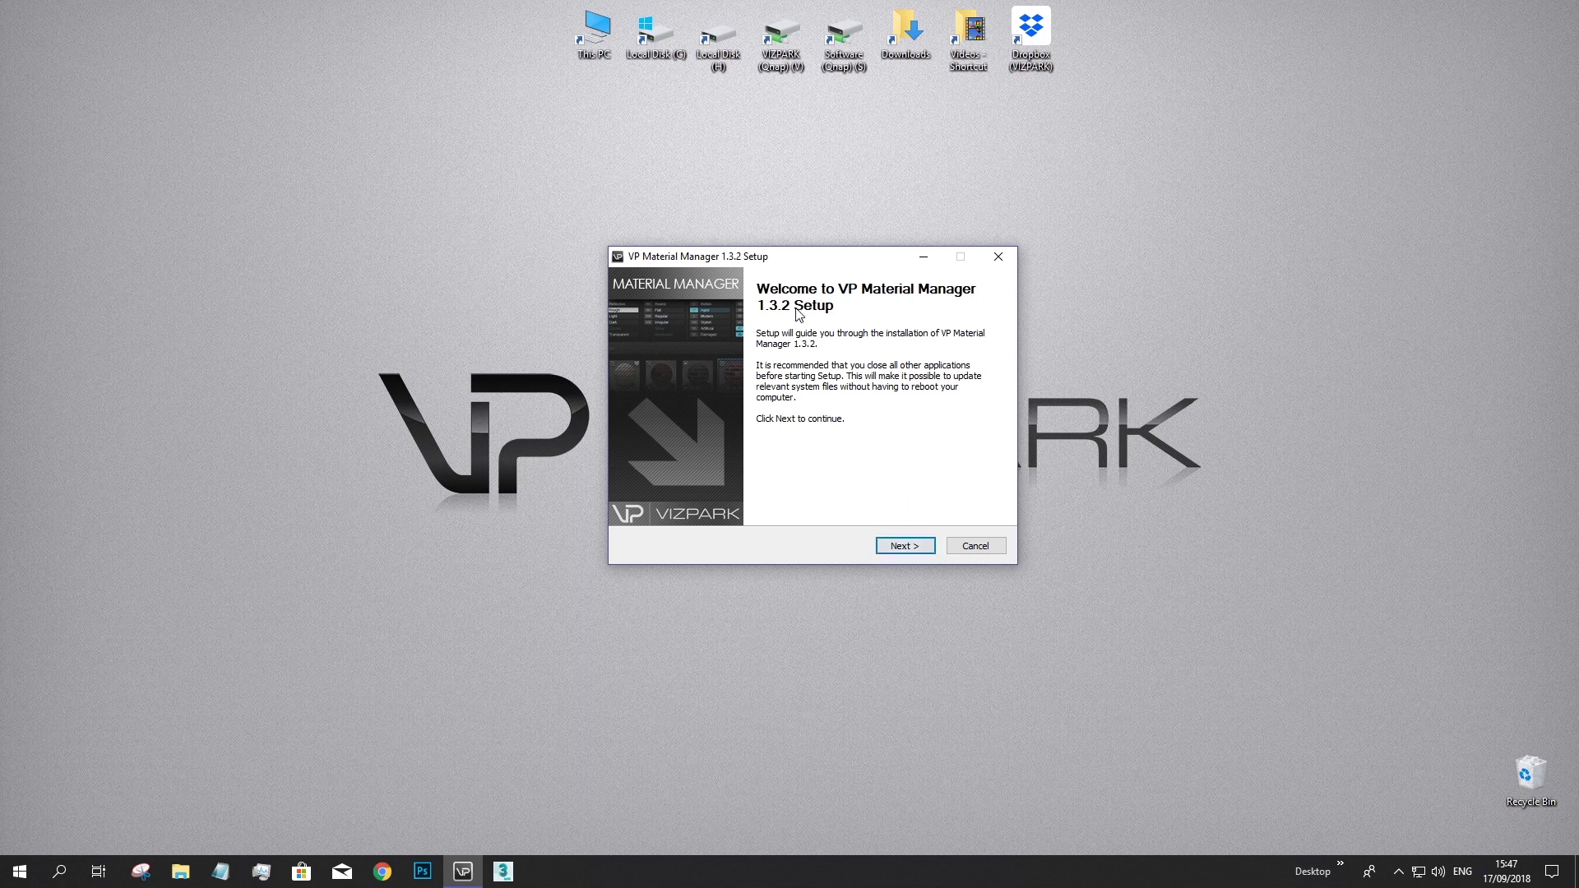
# Advance the VP Material Manager 1.3.2 setup wizard past its Welcome page
pyautogui.click(918, 549)
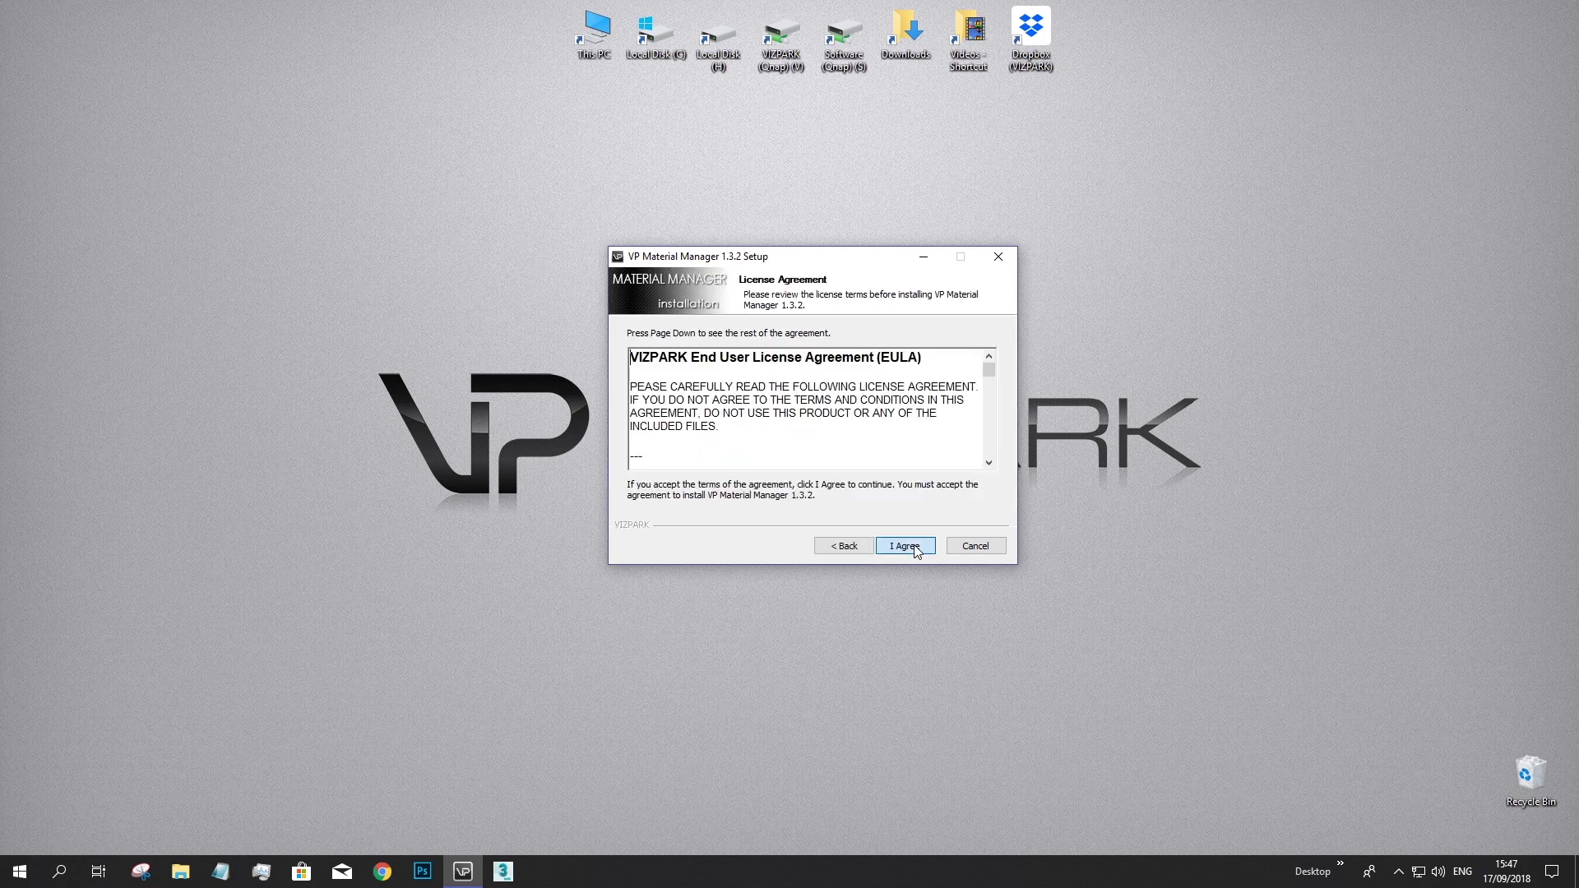
# Accept the licence, install for anyone using this computer, and keep 3ds Max 2019 (x64) support
pyautogui.click(915, 547)
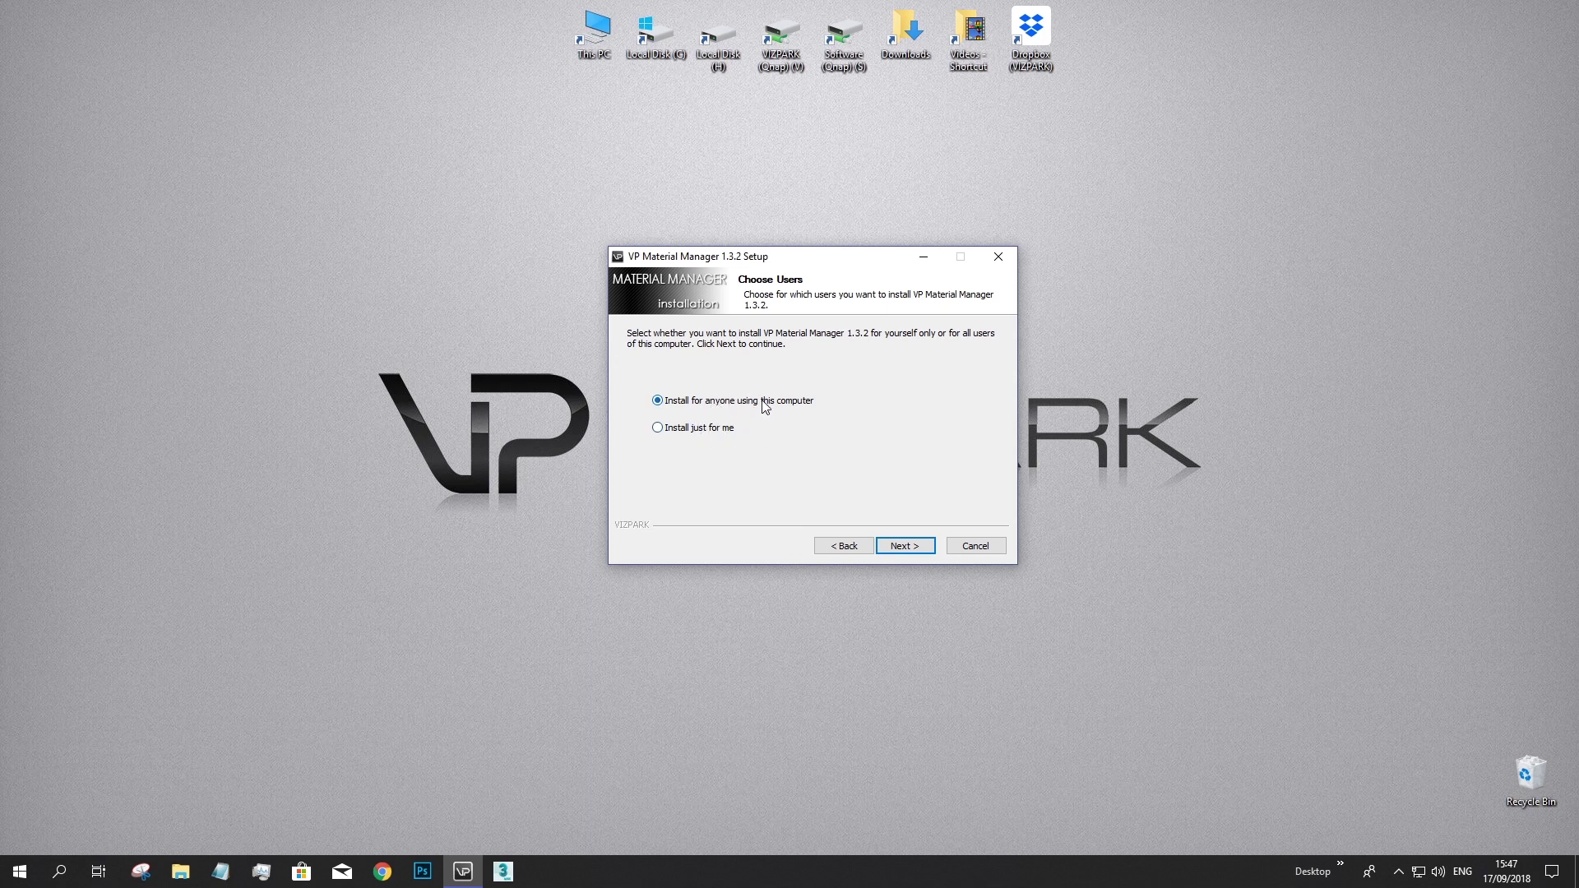
pyautogui.click(905, 546)
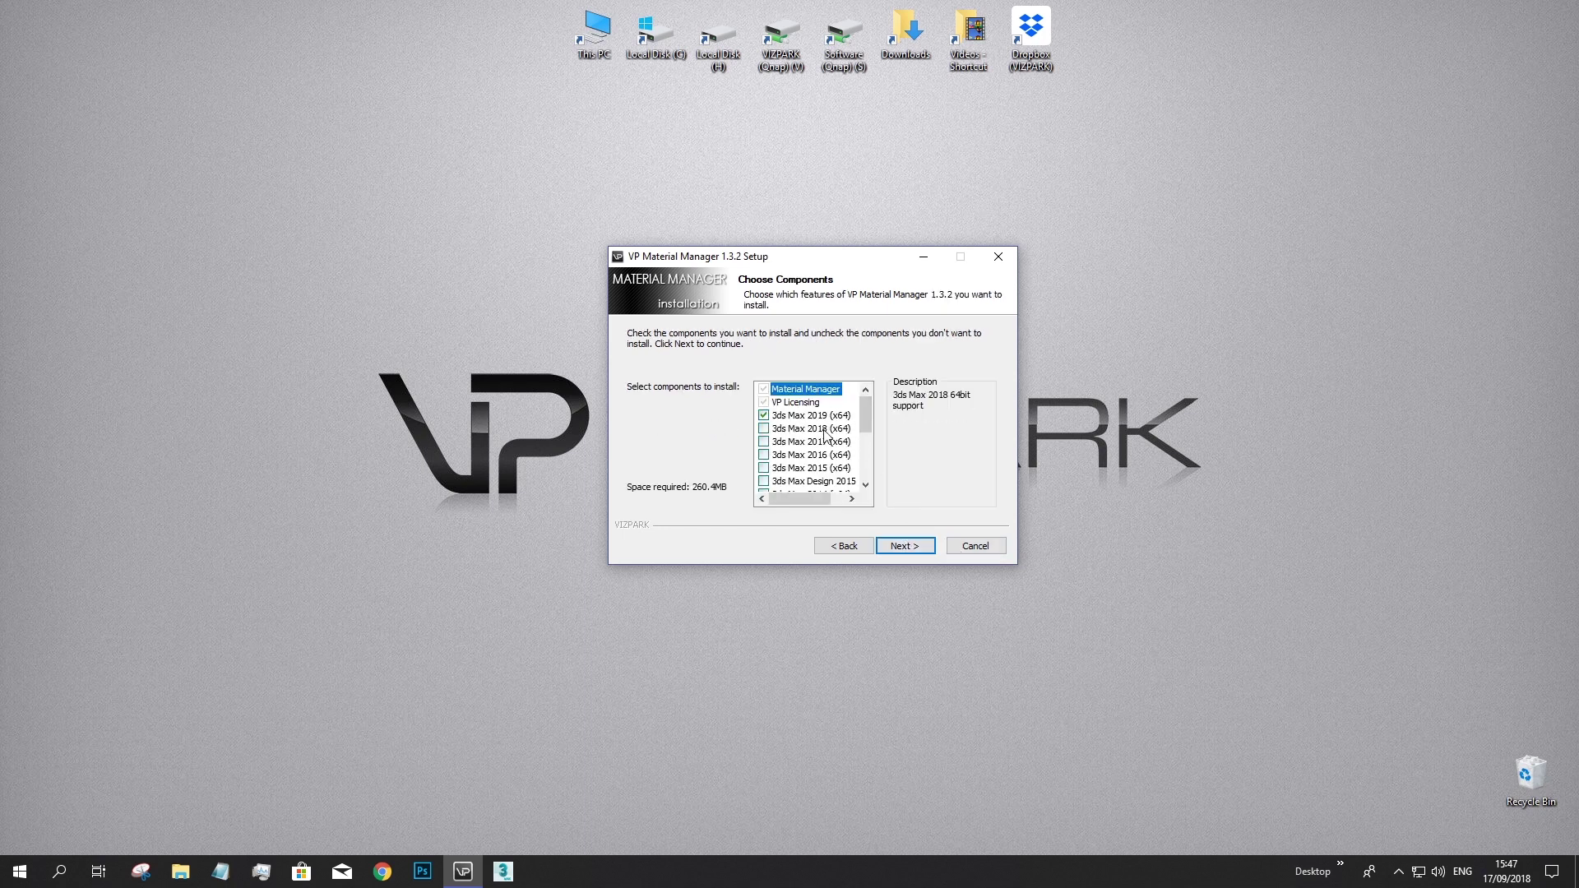
pyautogui.moveTo(865, 414)
pyautogui.mouseDown()
pyautogui.moveTo(867, 466)
pyautogui.moveTo(870, 404)
pyautogui.mouseUp()
pyautogui.click(900, 549)
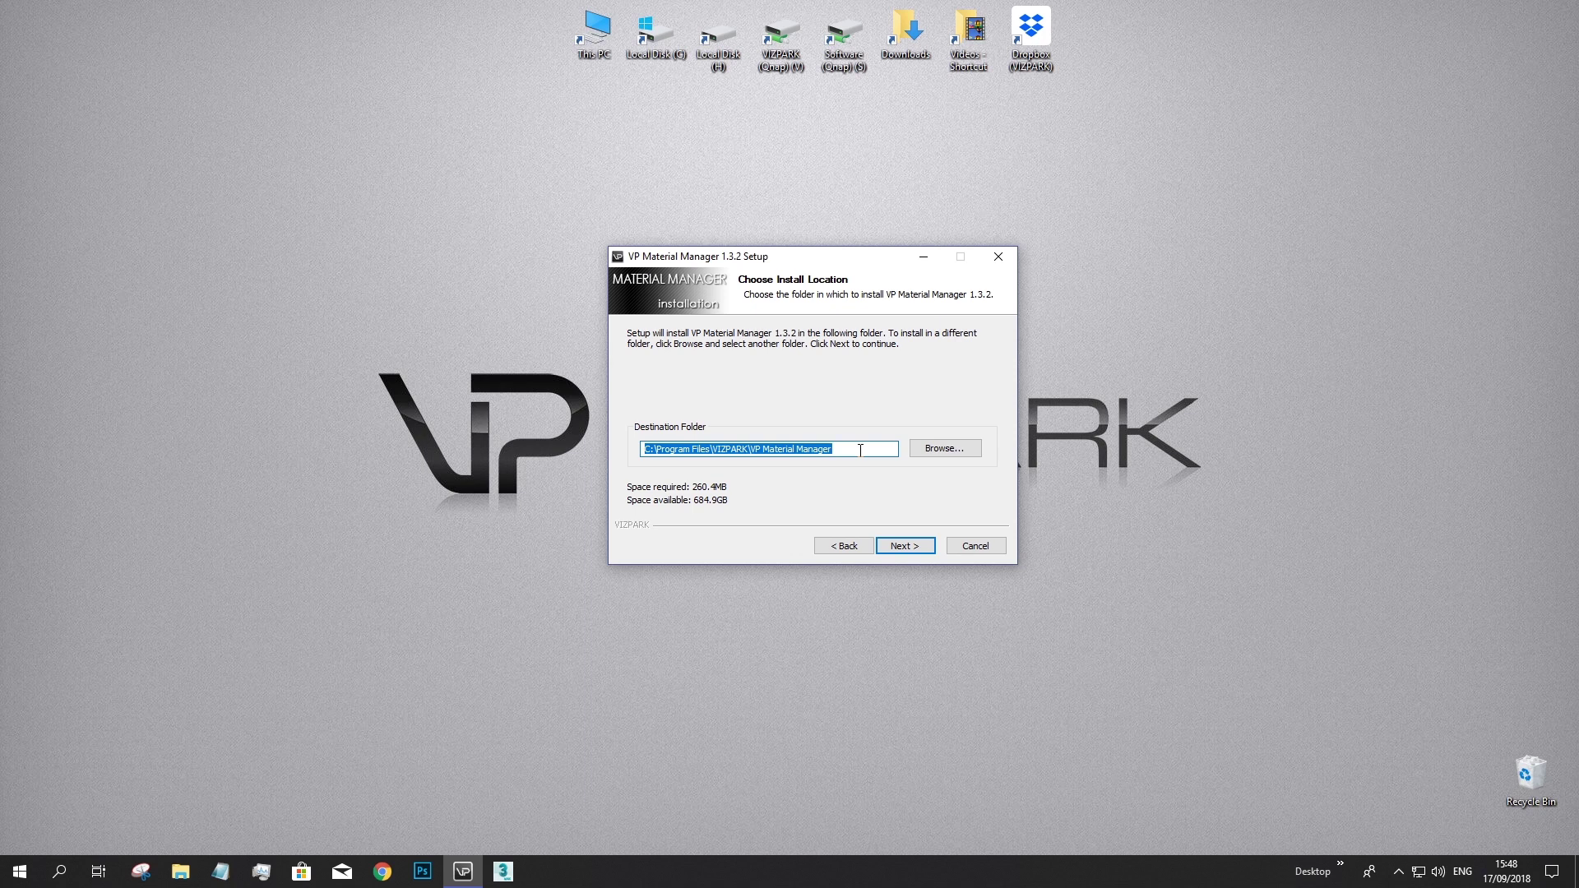
# Keep the default C:\Program Files\VIZPARK\VP Material Manager folder and stand-alone library mode
pyautogui.click(911, 548)
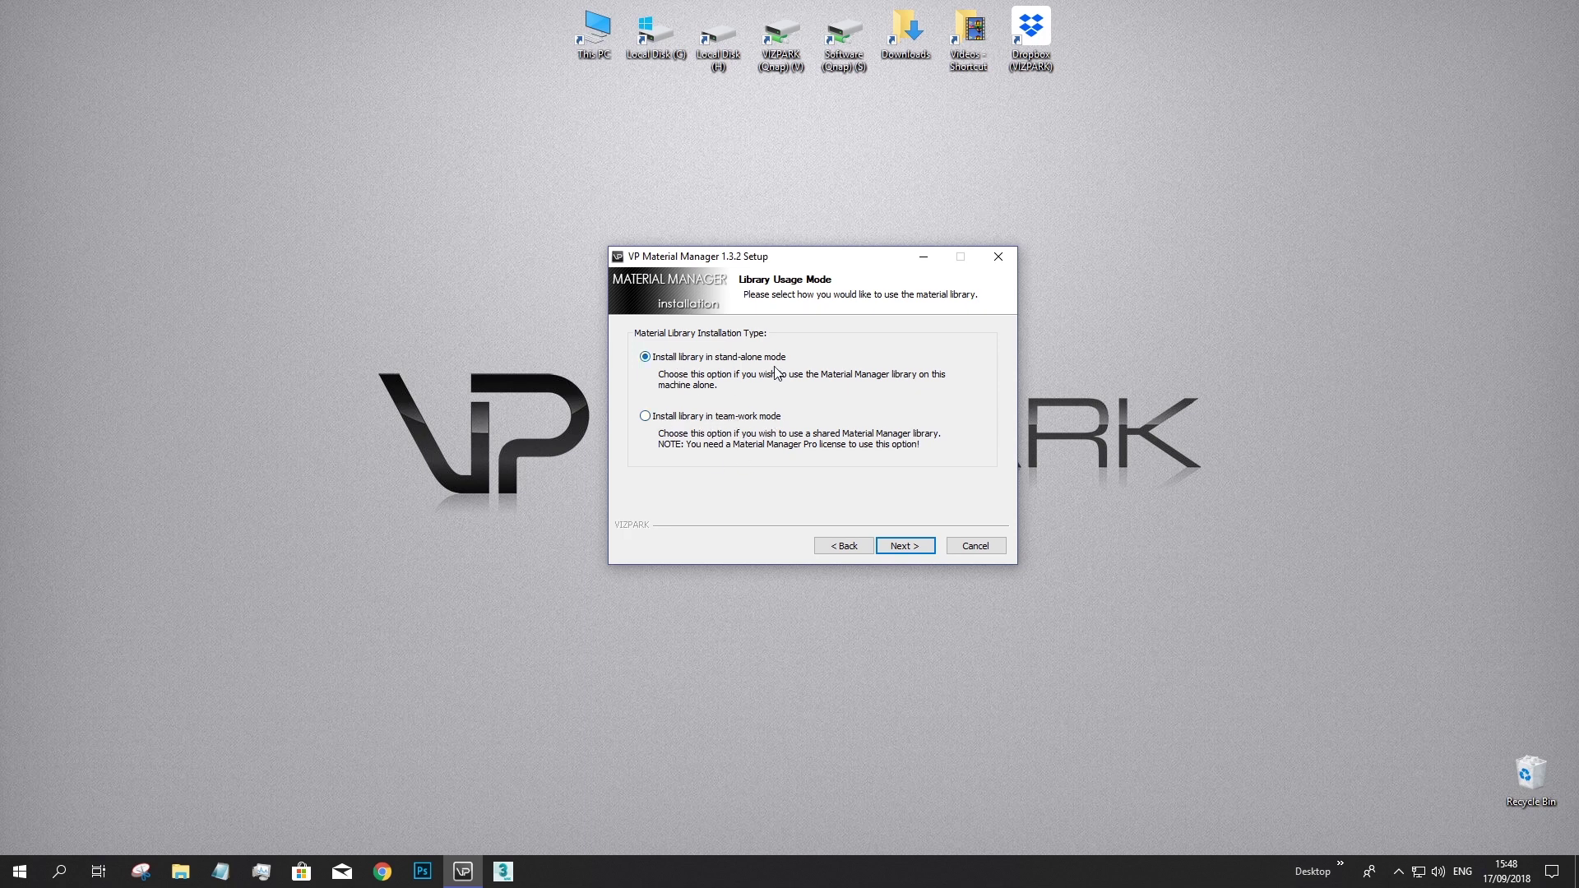
pyautogui.click(909, 546)
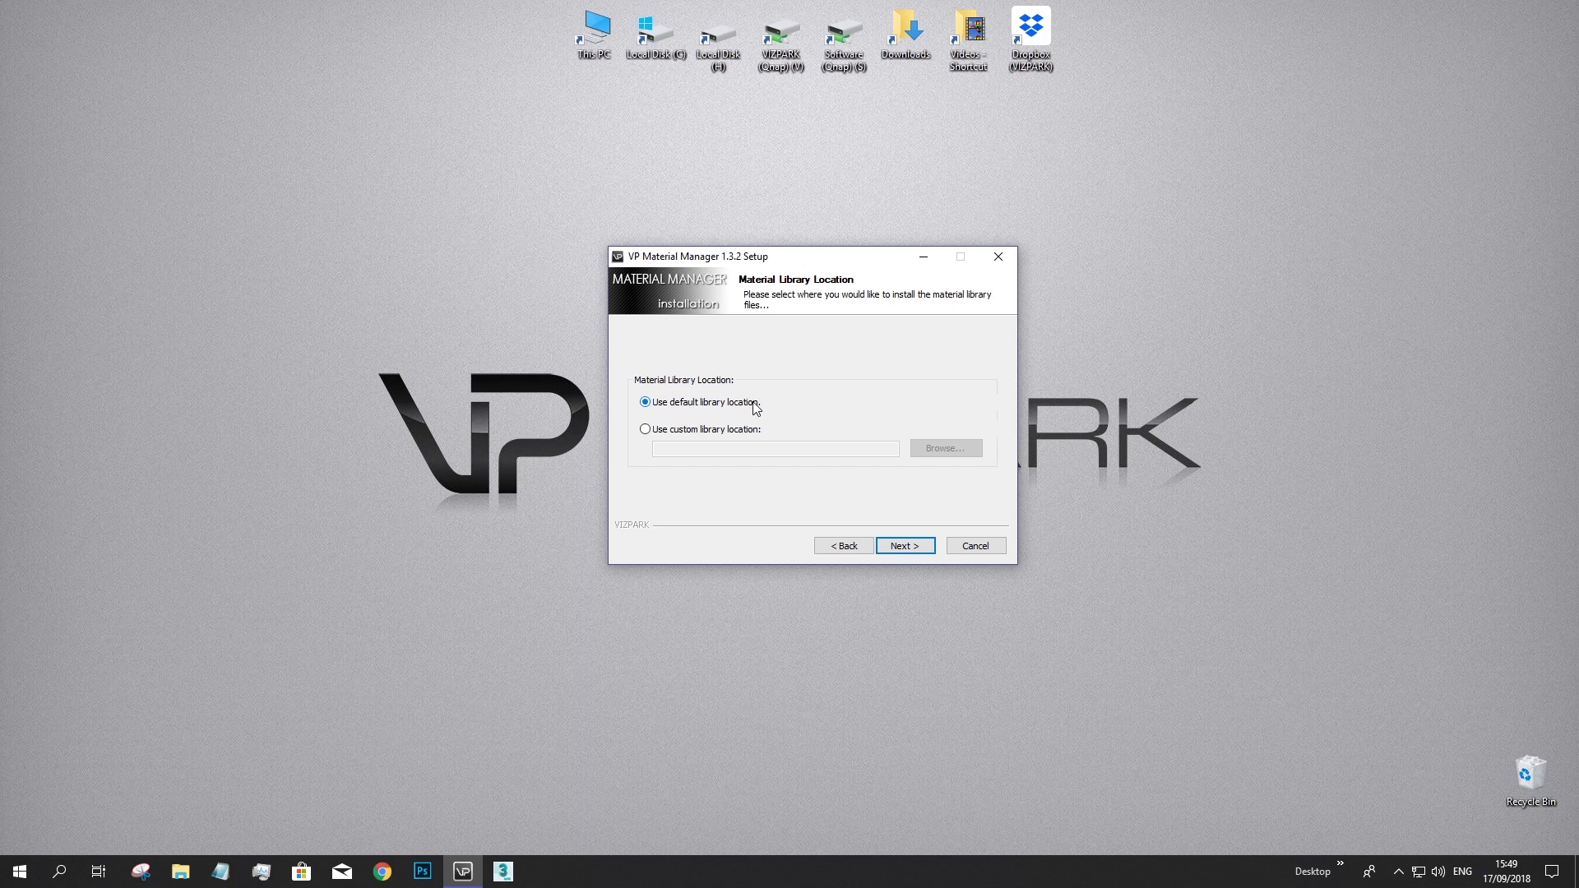
# Set a custom library location: a new 'MM Shared library' folder on \\Qnap\vizpark
pyautogui.click(719, 433)
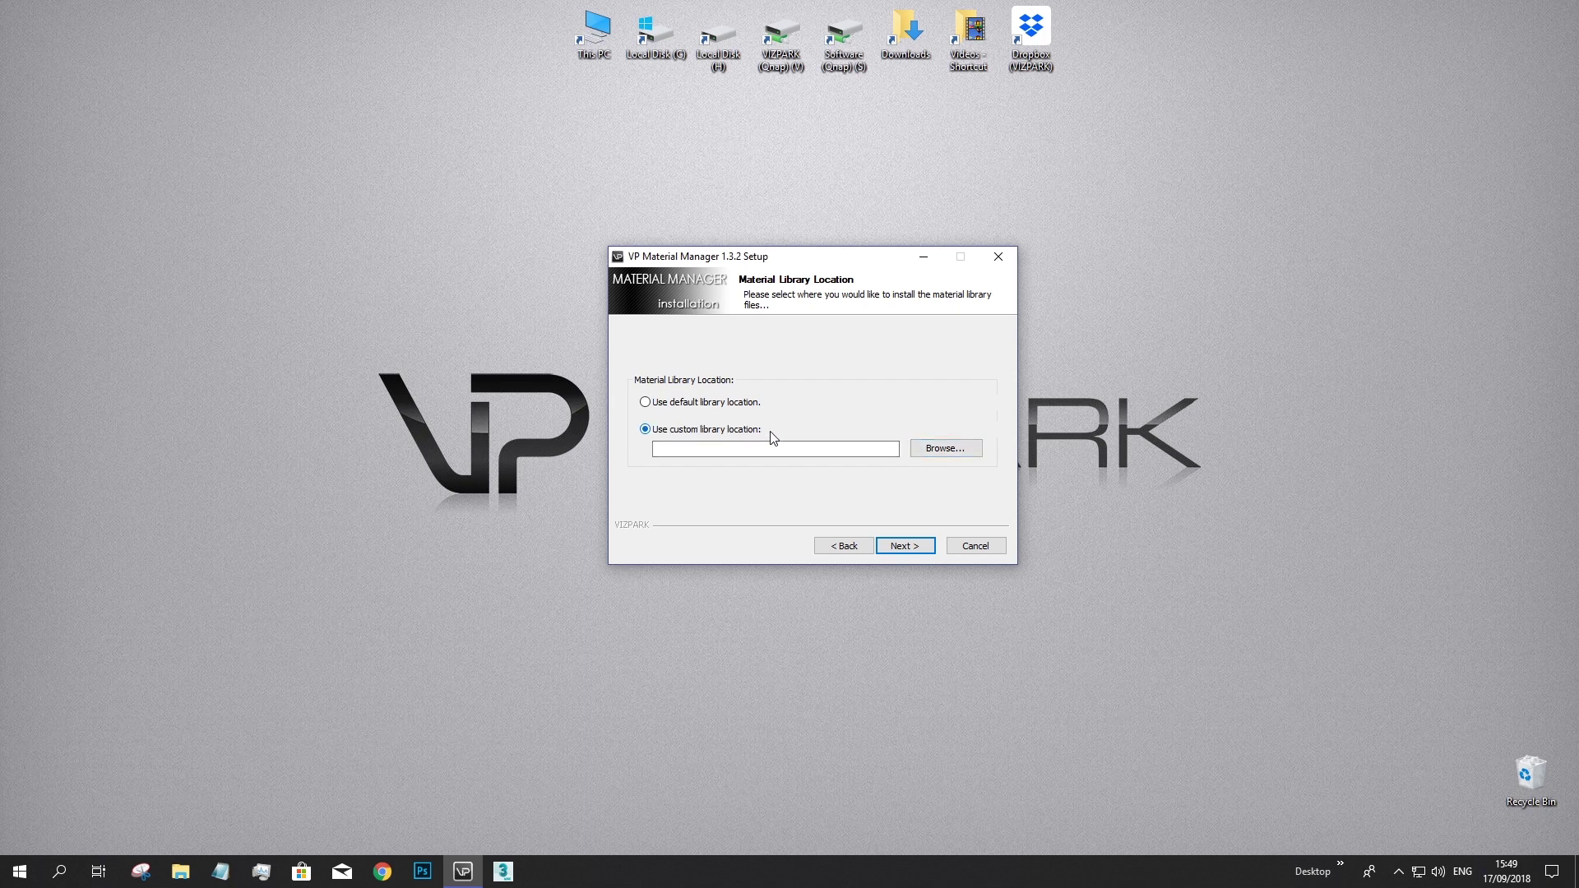
pyautogui.click(946, 449)
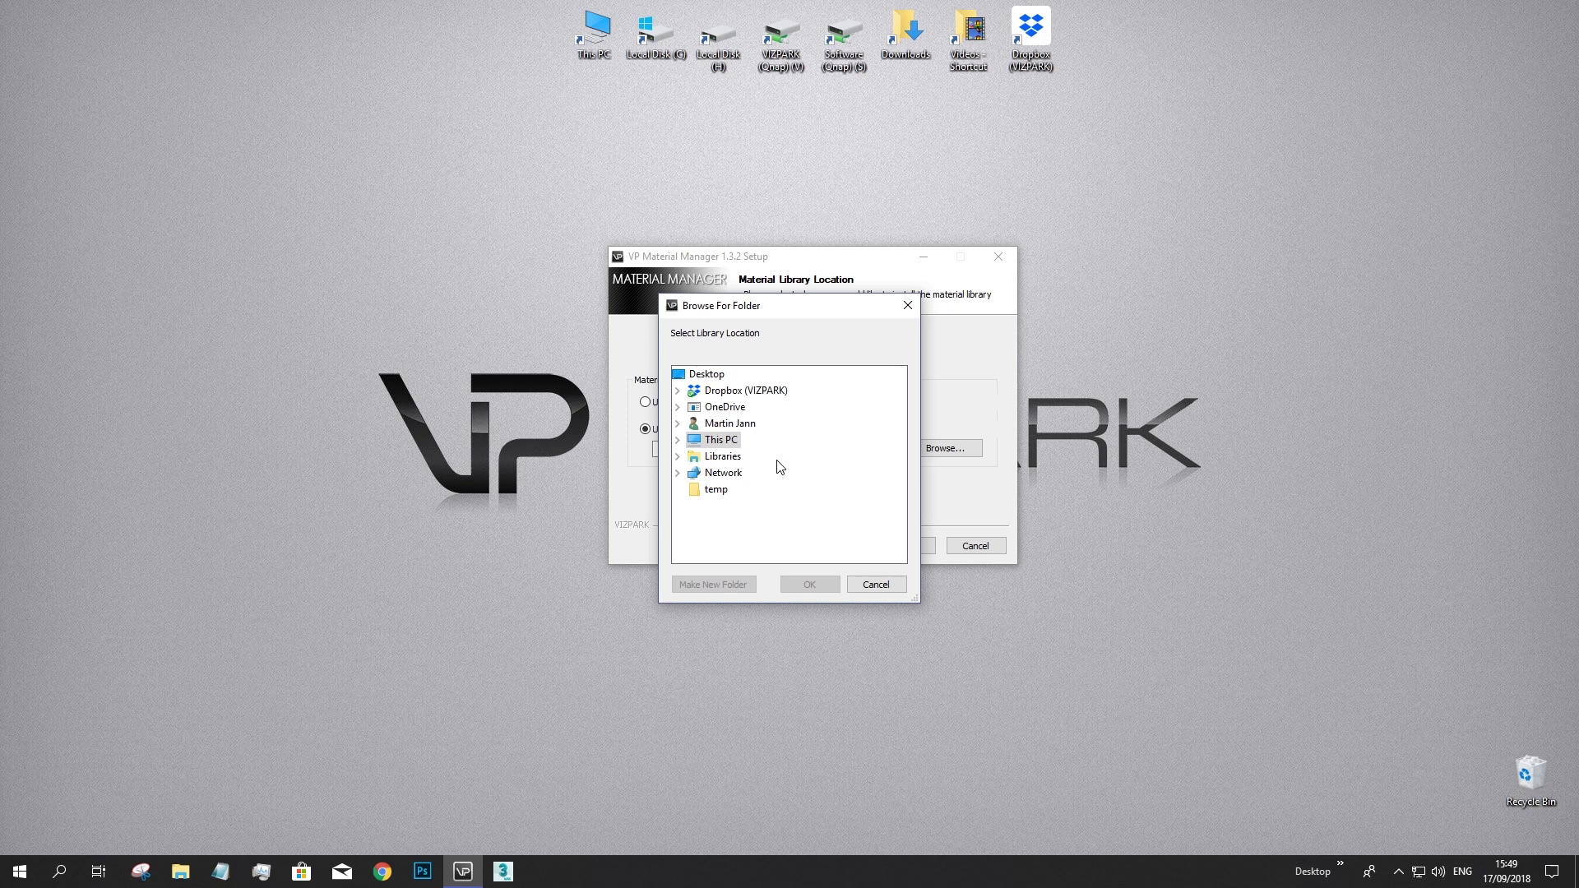
pyautogui.click(734, 473)
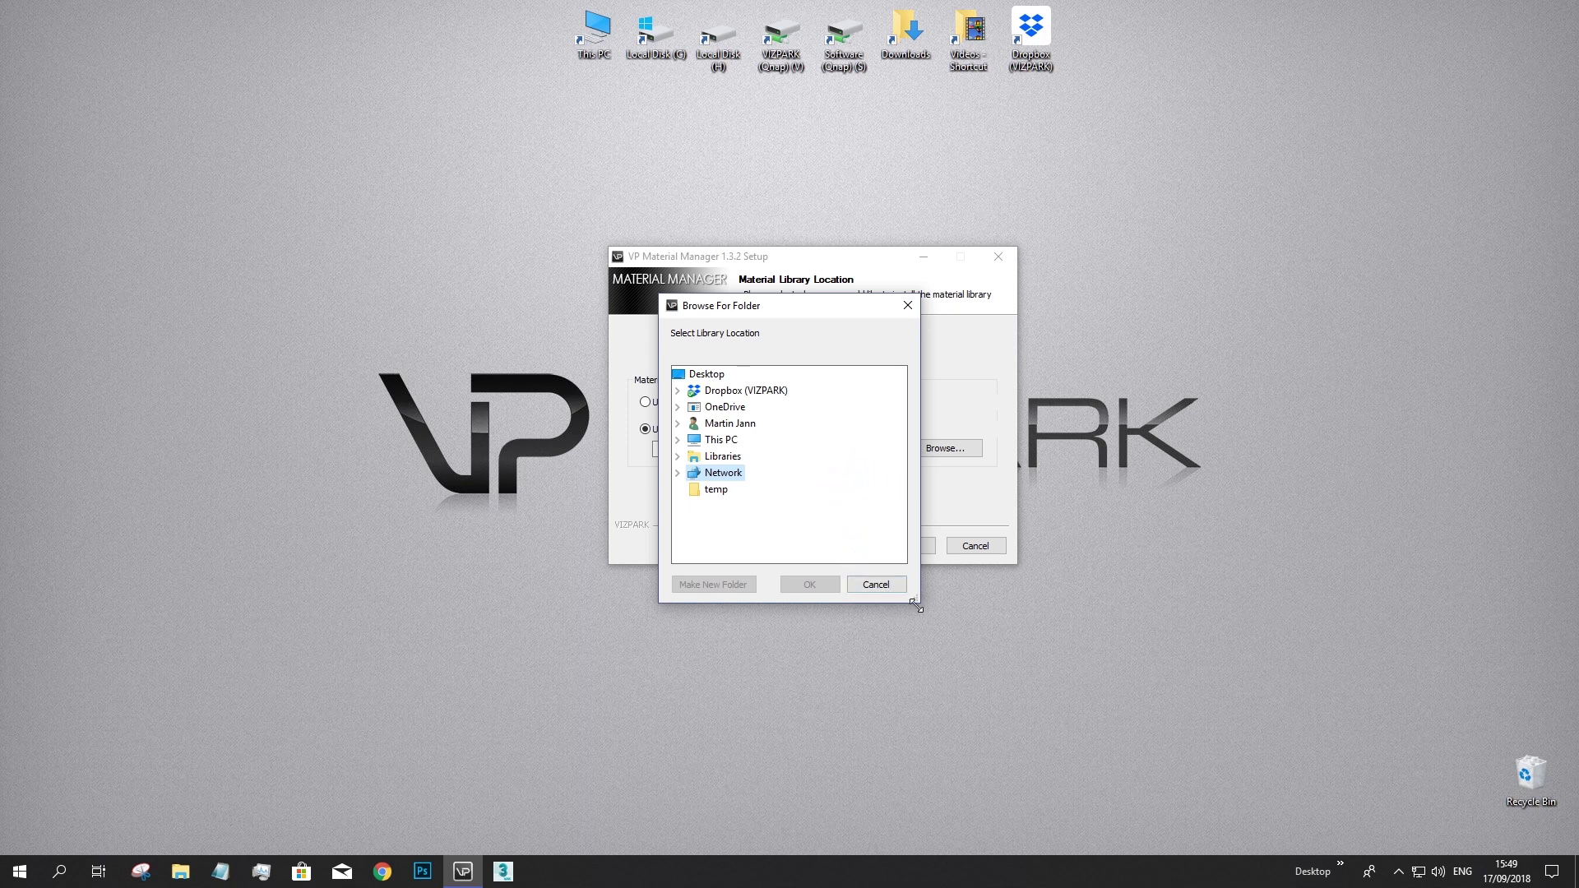
pyautogui.moveTo(916, 600); pyautogui.dragTo(1064, 701)
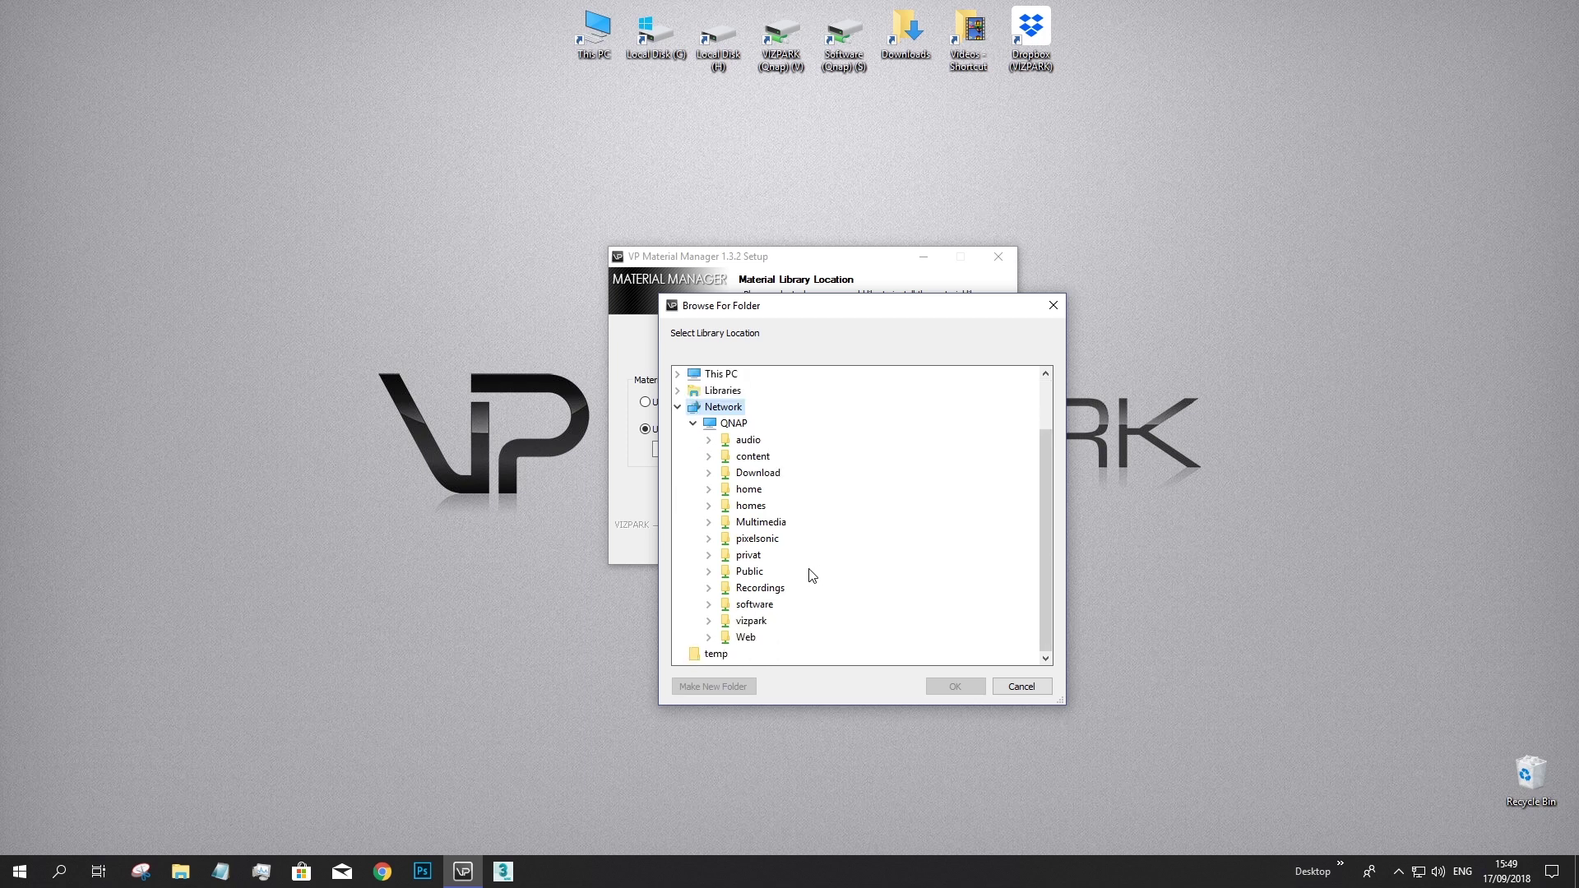
pyautogui.doubleClick(751, 621)
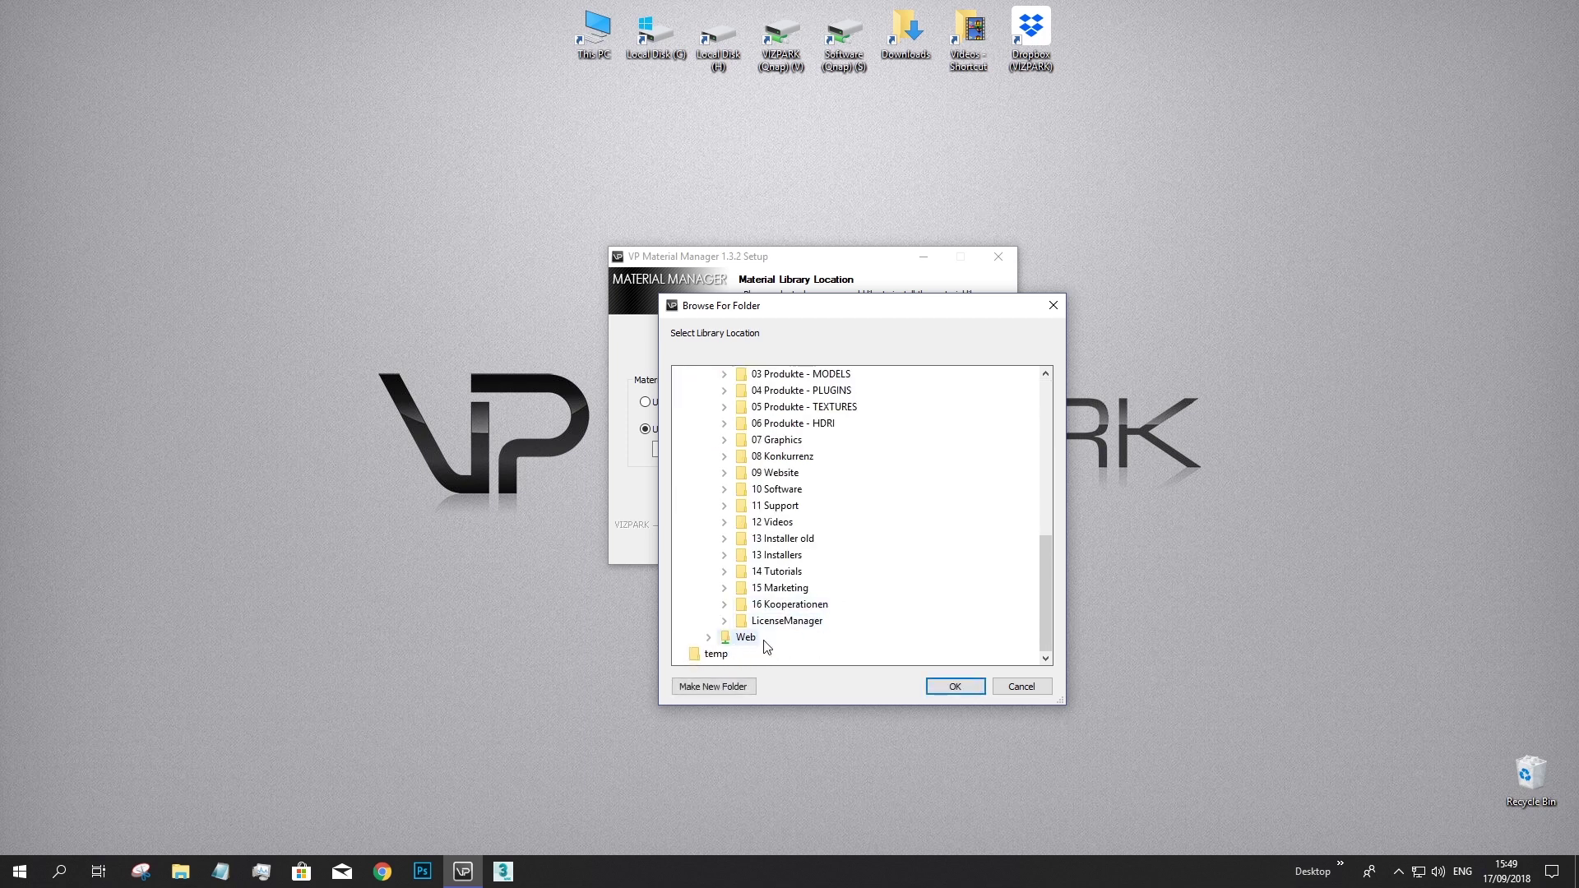
pyautogui.click(737, 684)
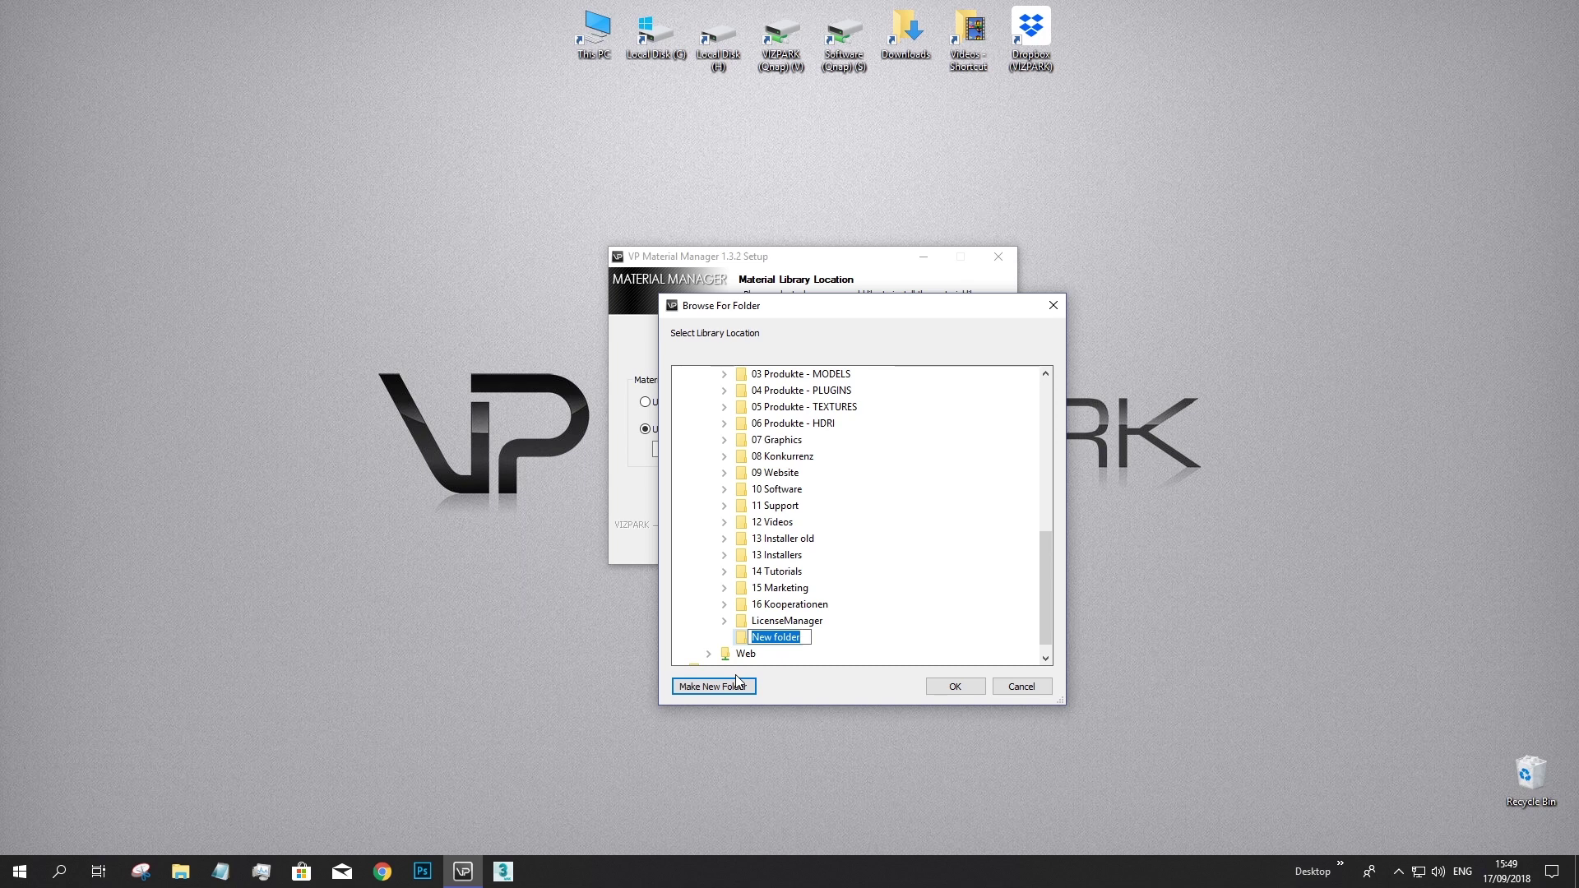
pyautogui.write('MM Shared library')
pyautogui.press('Return')
pyautogui.click(954, 687)
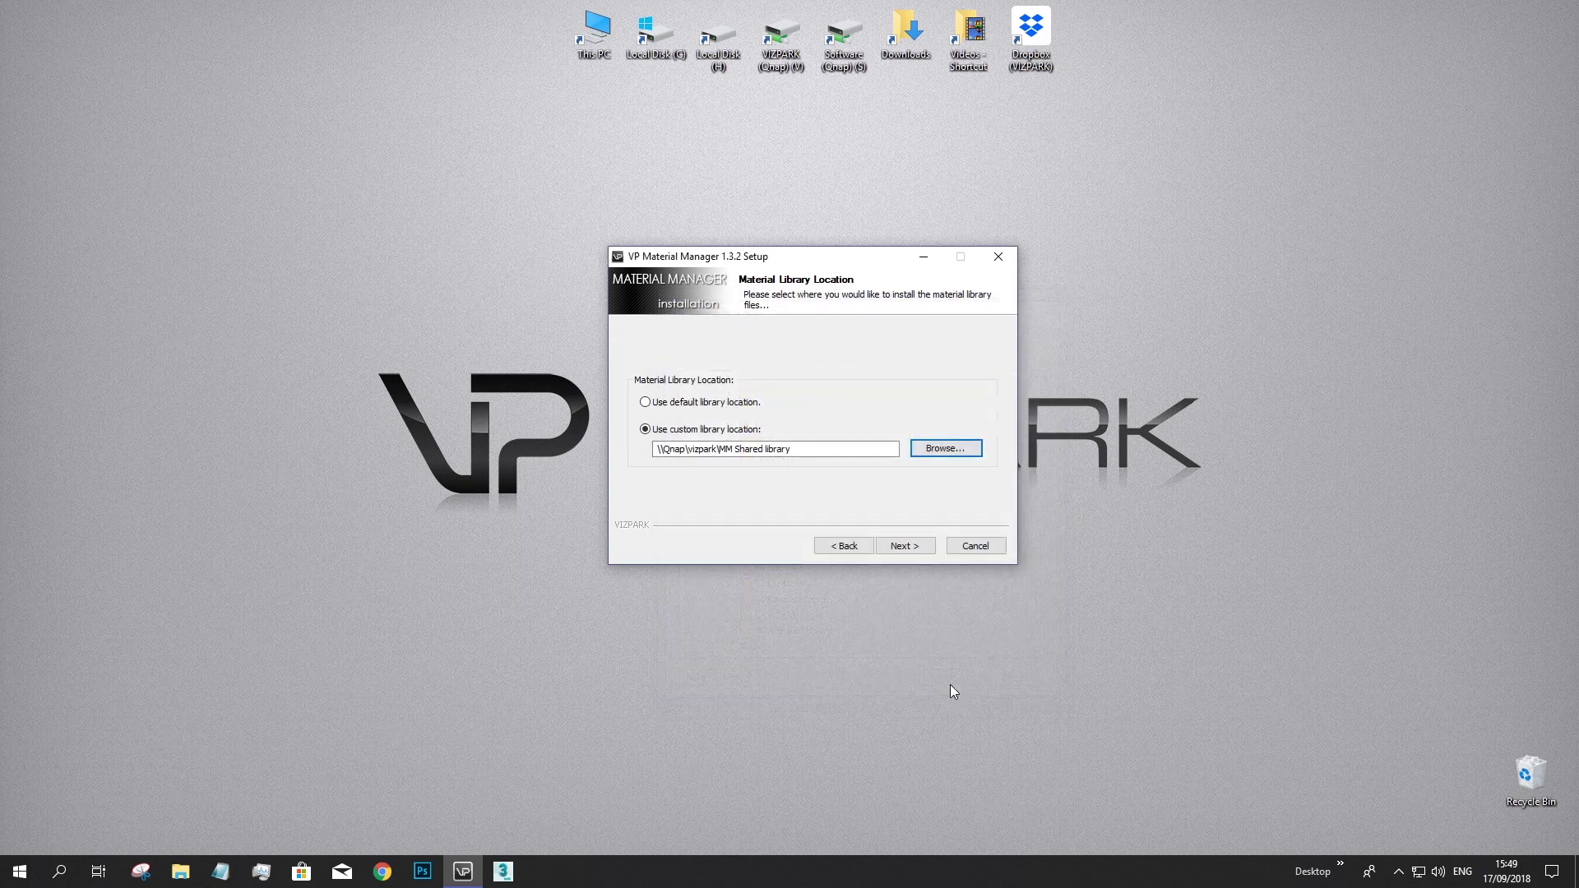
# Run the installation and, once it completes, start 3ds Max 2019 from the taskbar
pyautogui.click(806, 454)
pyautogui.click(904, 548)
pyautogui.click(903, 546)
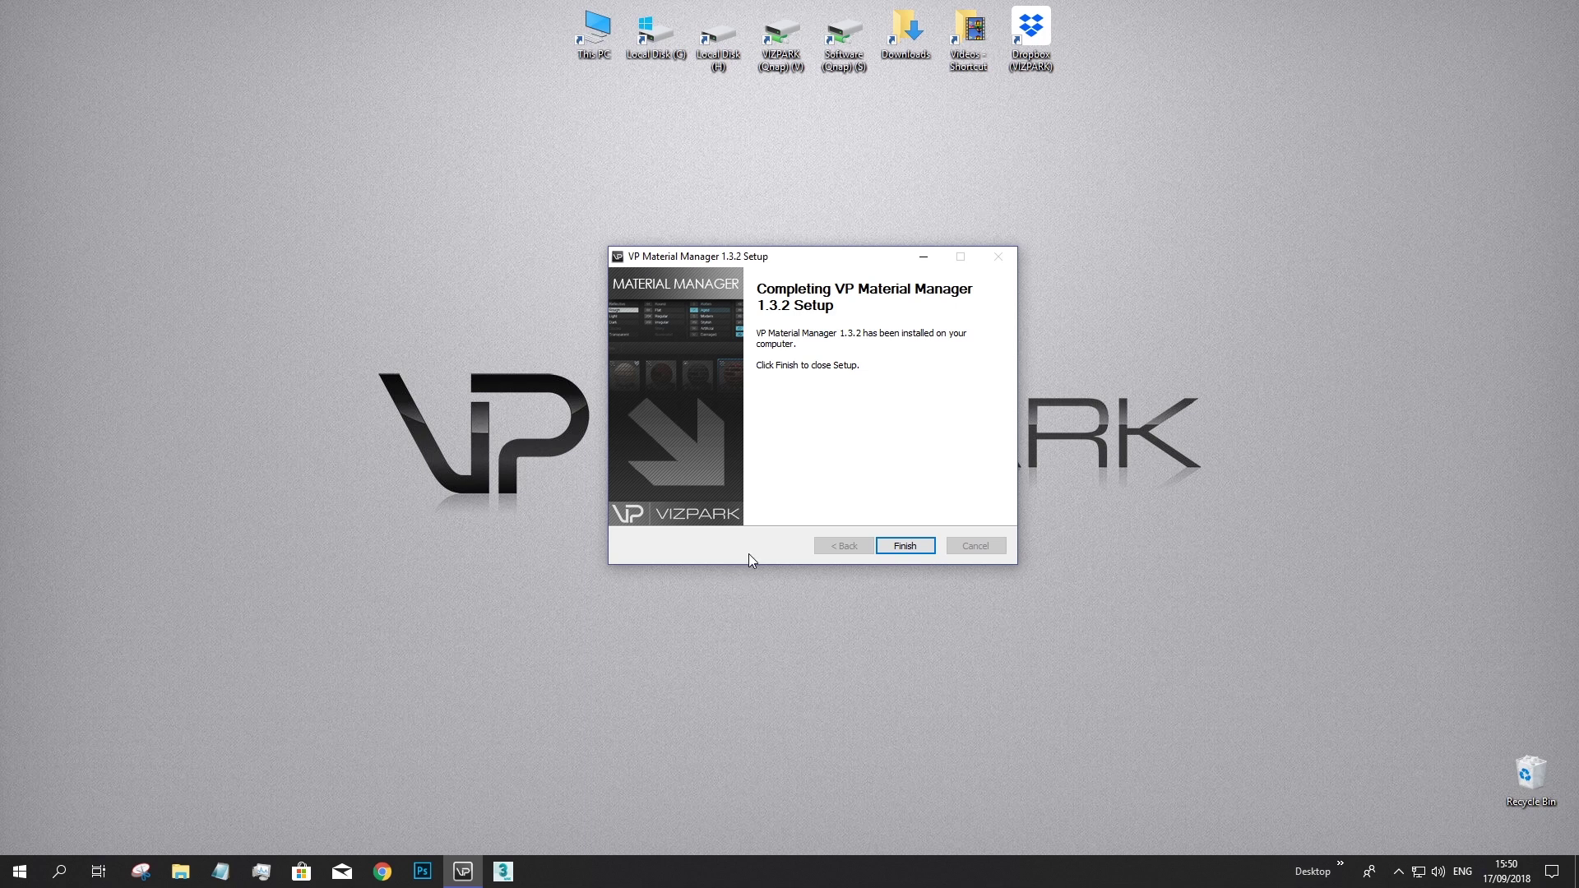
pyautogui.click(501, 872)
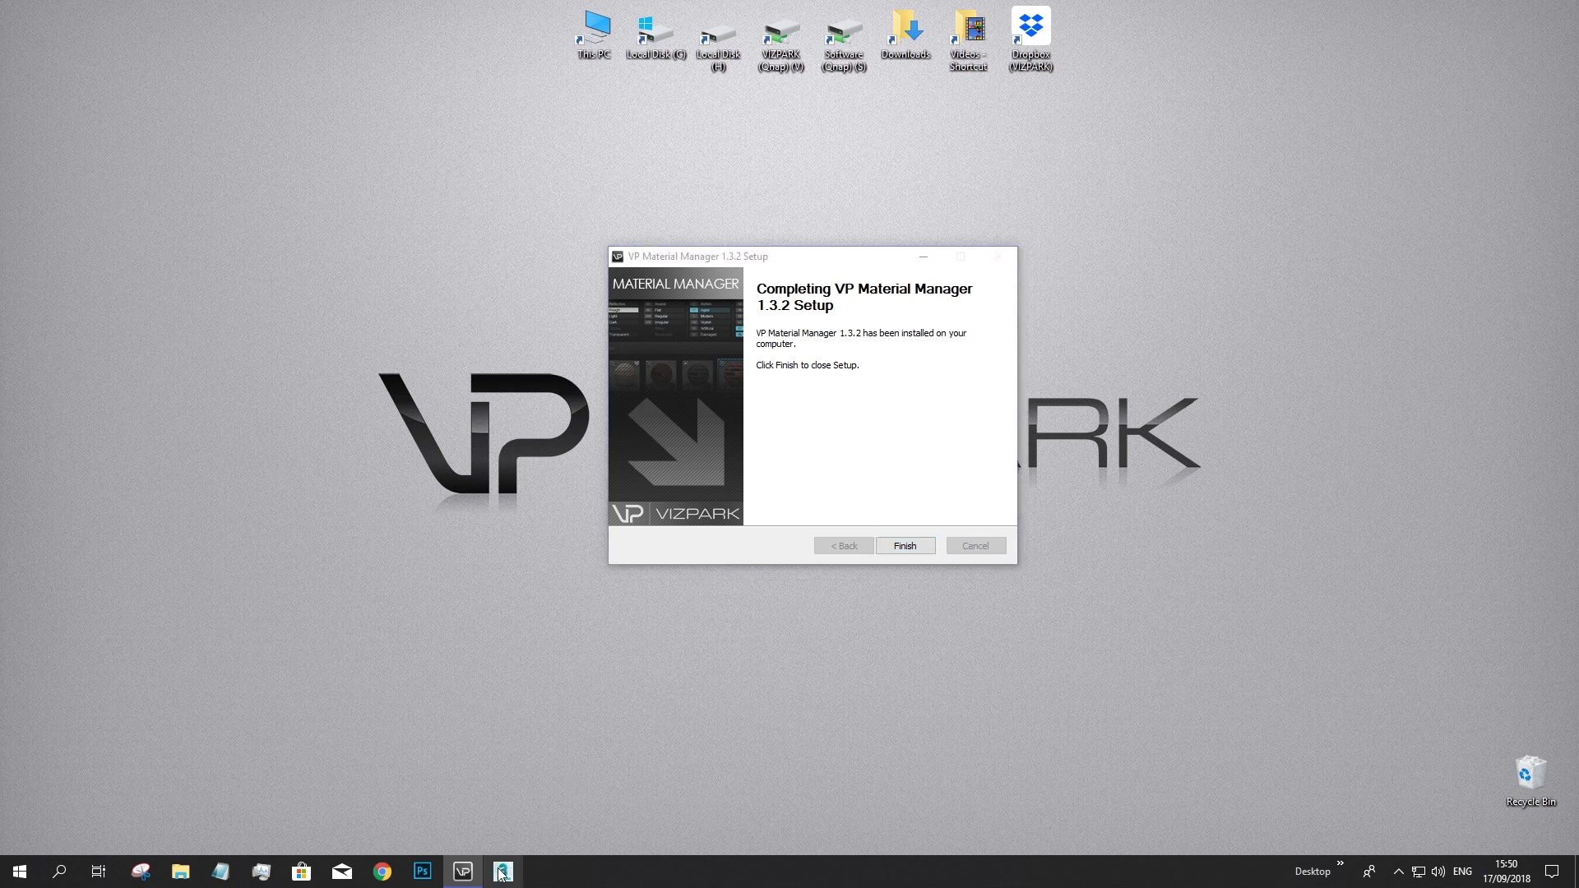
# Finish and close the completed VP Material Manager installer while 3ds Max loads
pyautogui.click(457, 879)
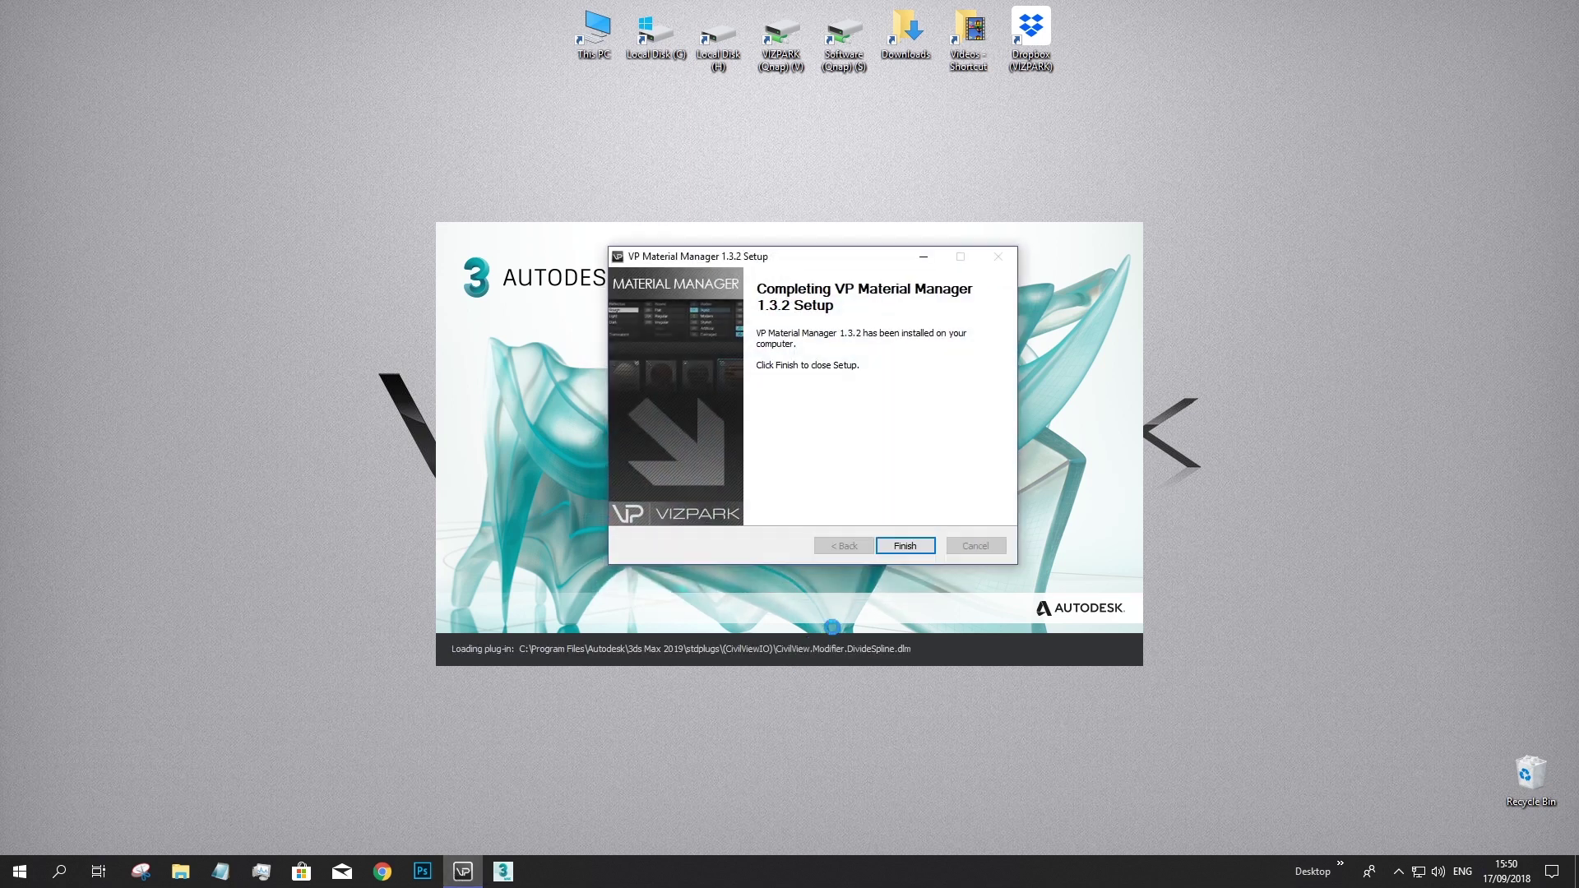
pyautogui.click(895, 555)
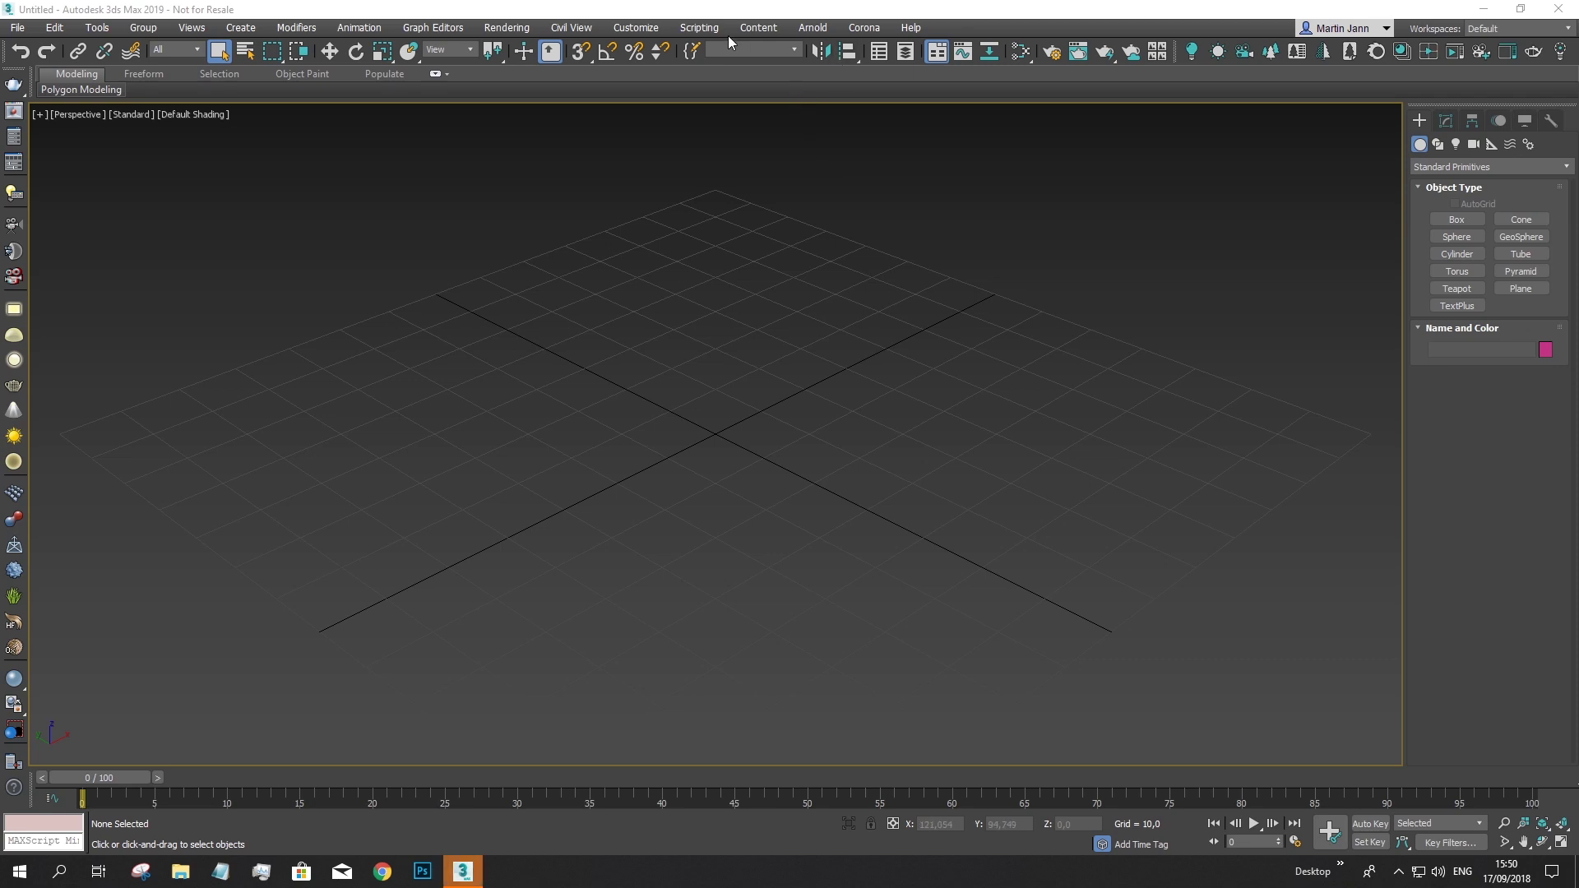
# Create a new toolbar named VIZPARK in Customize User Interface's Toolbars tab
pyautogui.click(642, 29)
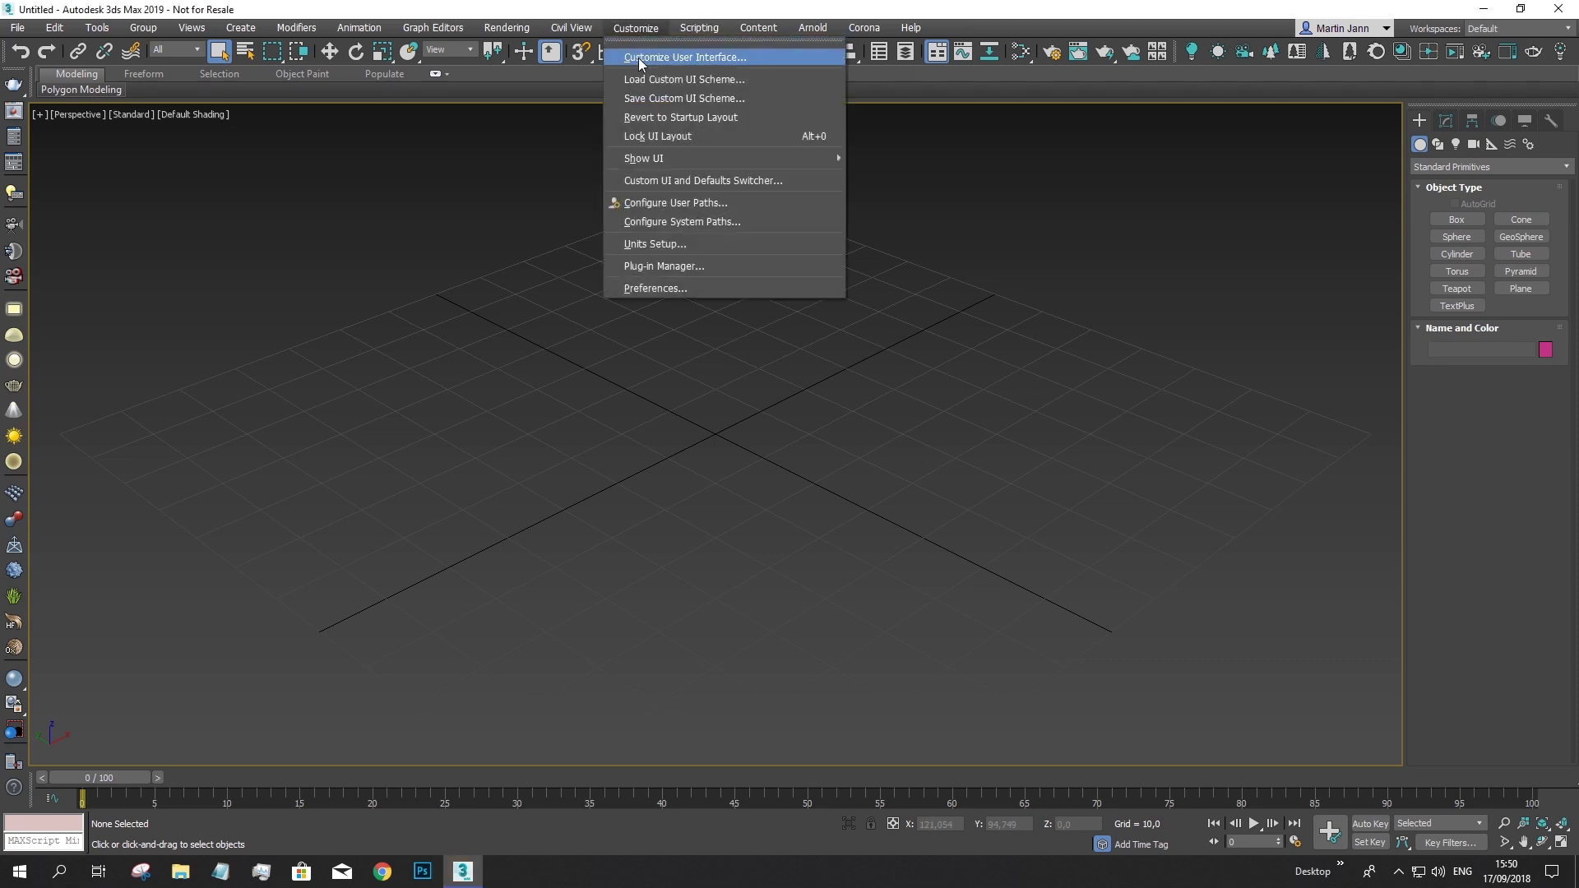
pyautogui.click(640, 58)
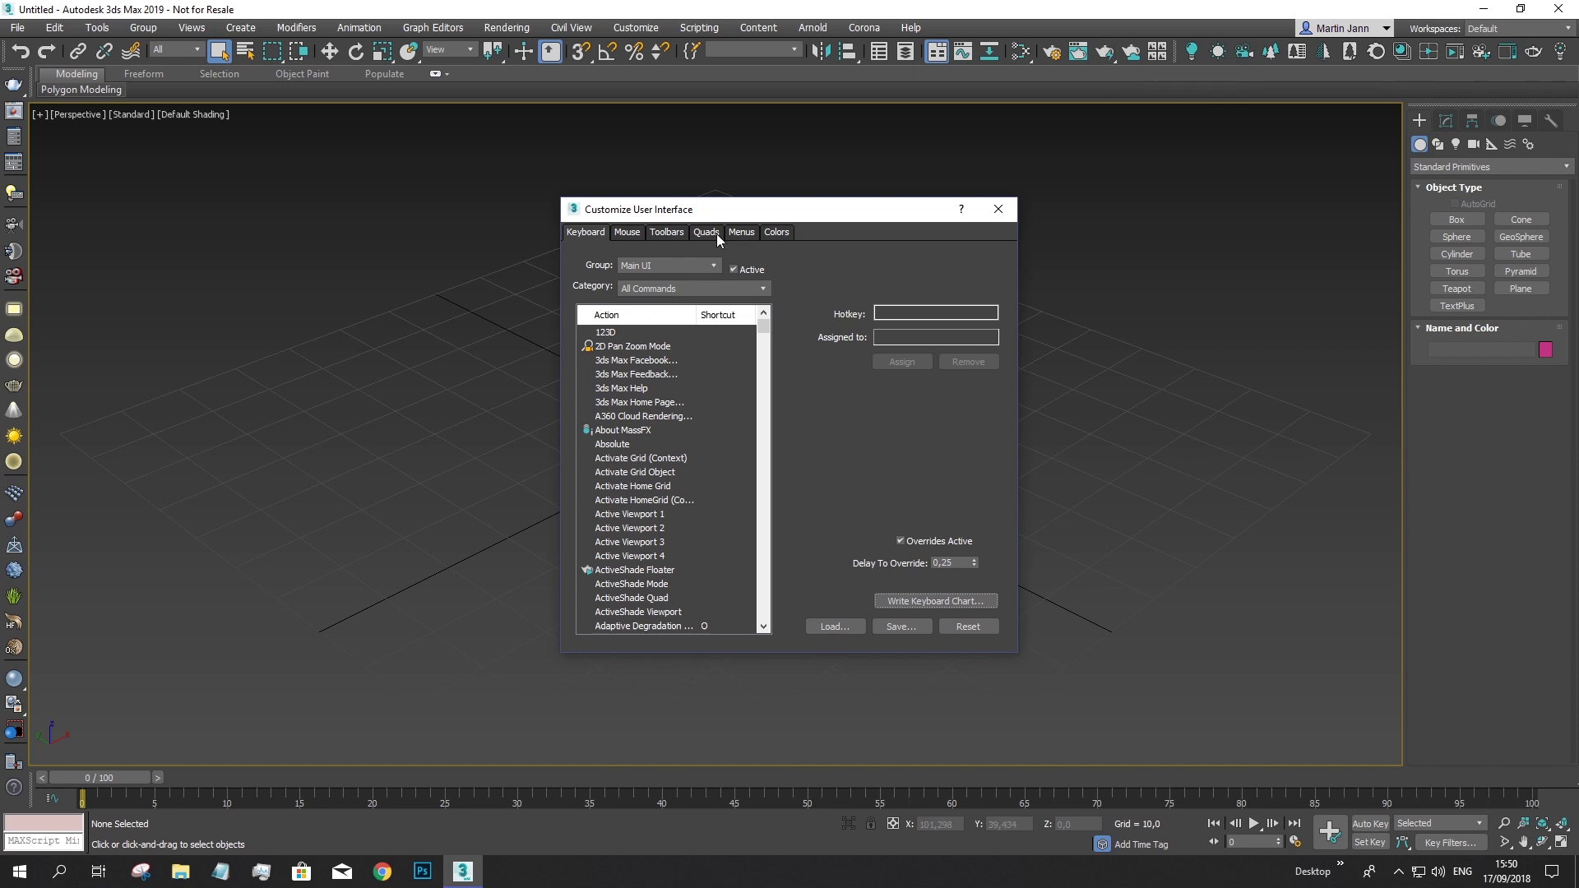
pyautogui.click(674, 235)
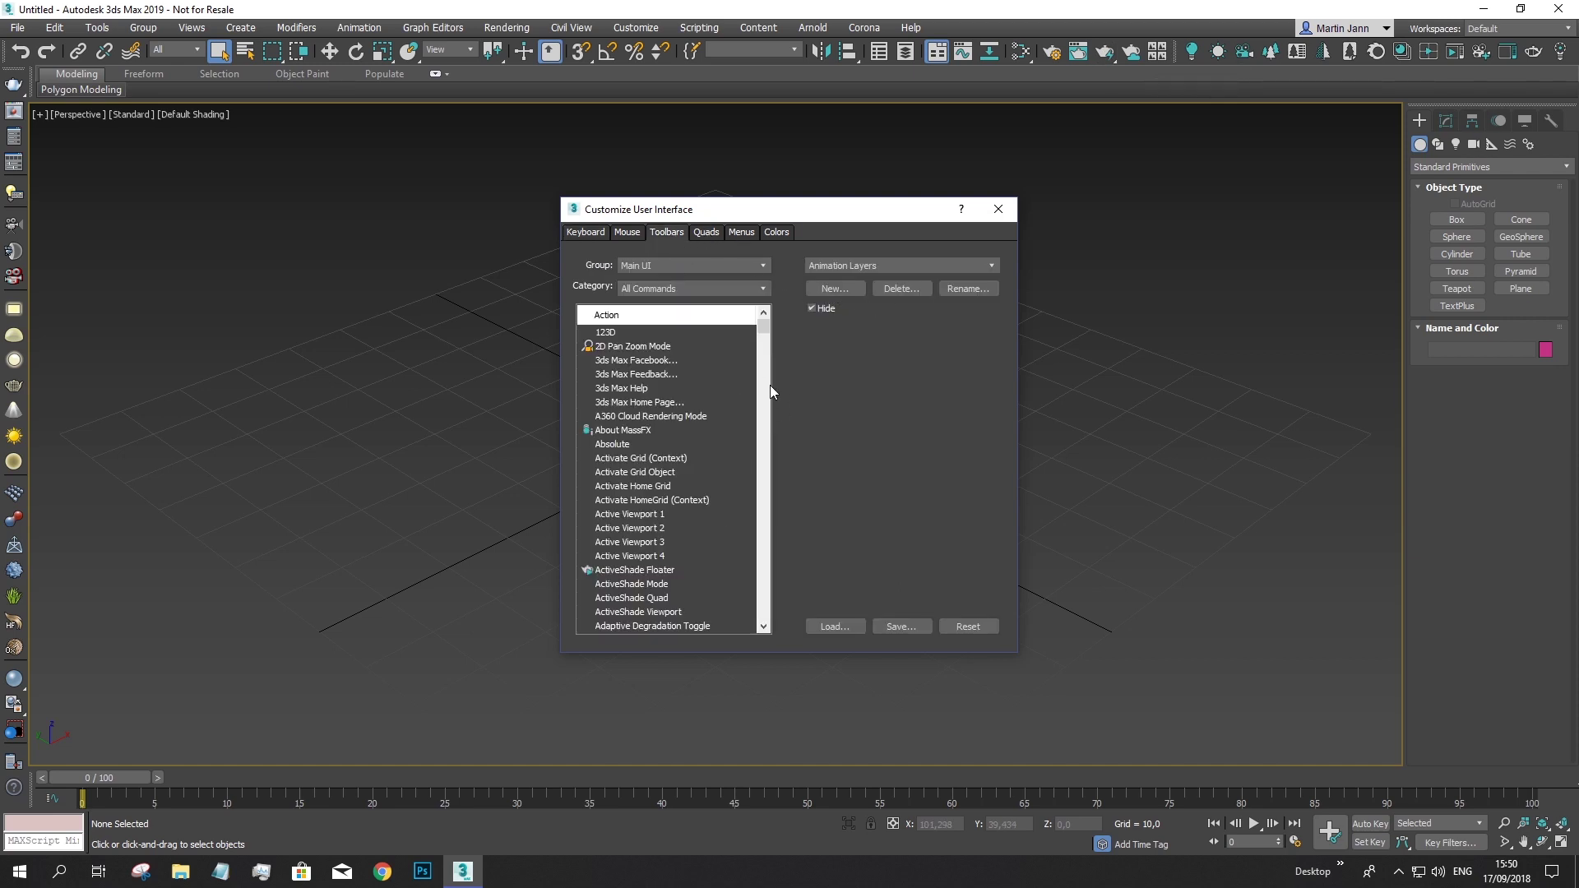
pyautogui.click(848, 289)
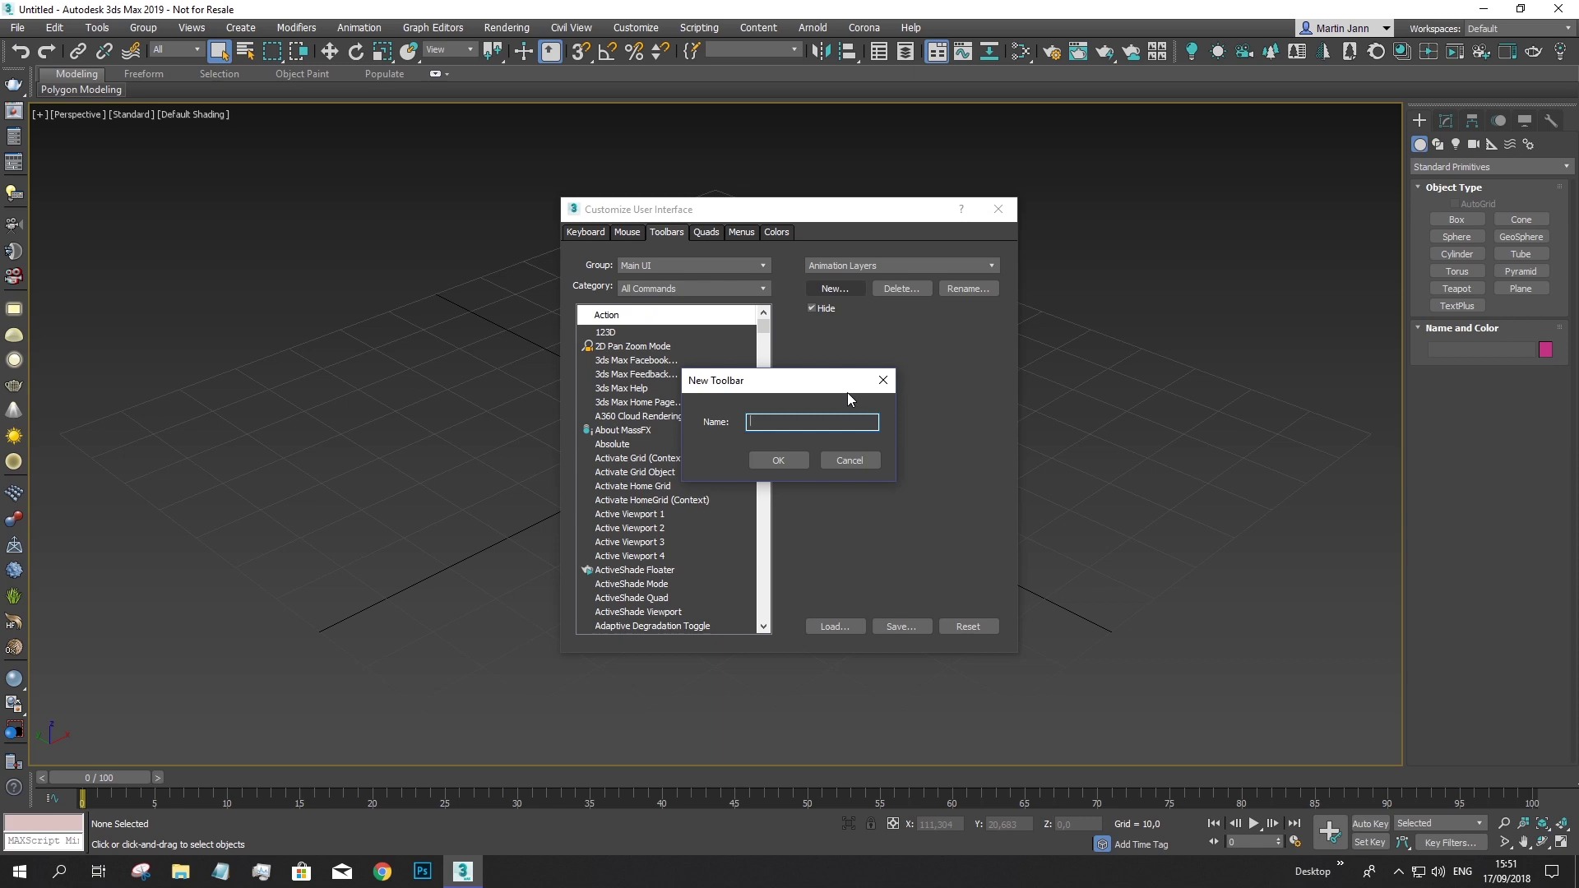
pyautogui.write('VIZPARK')
pyautogui.press('Return')
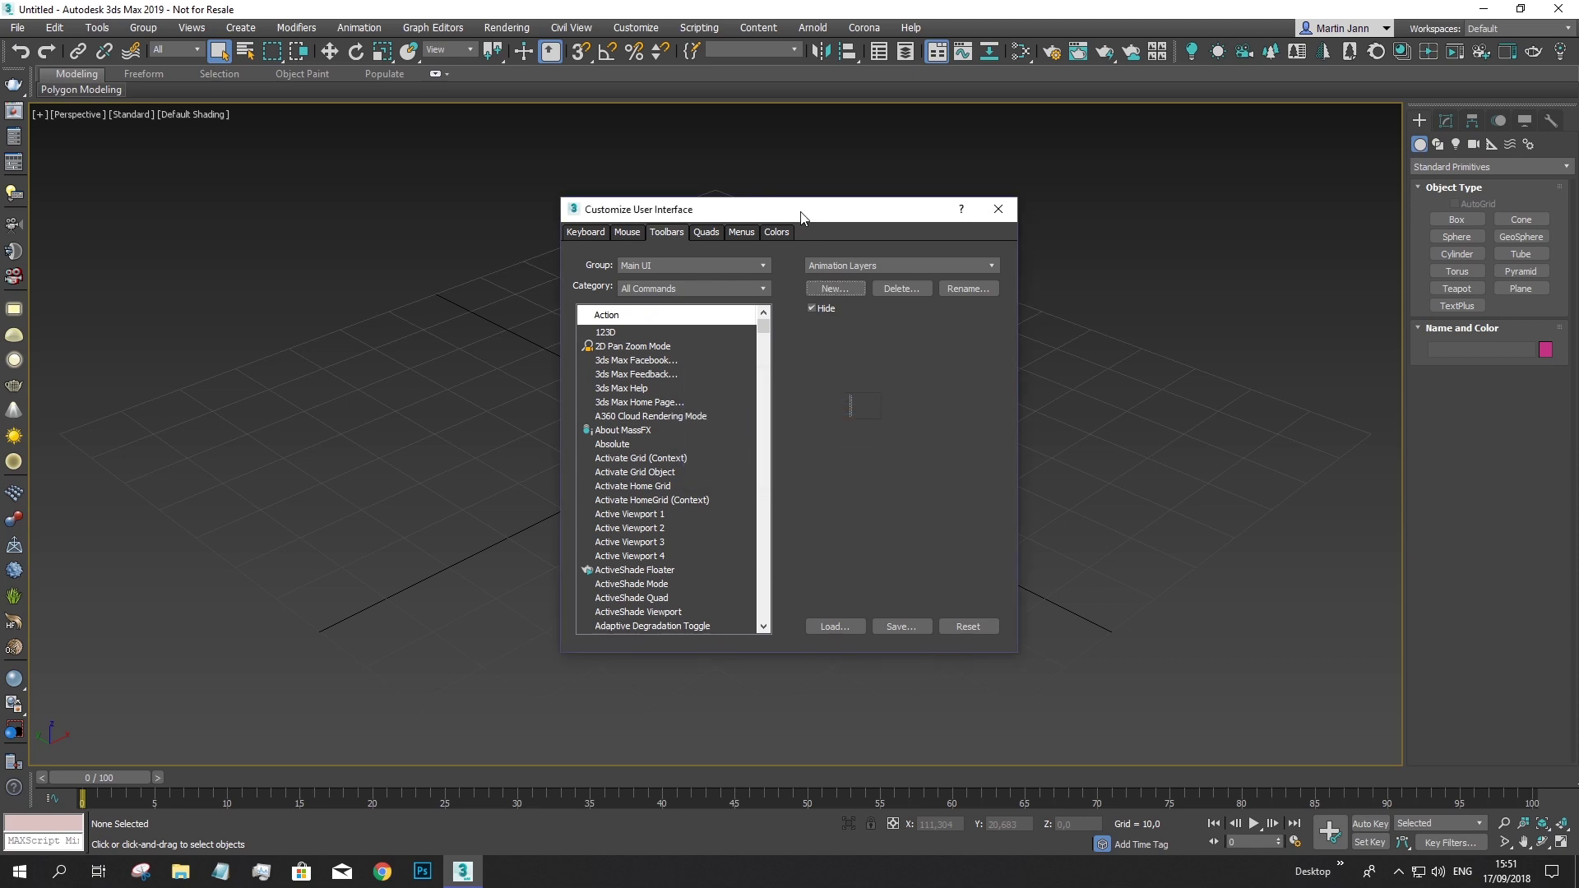
# Add the VP Material Manager Open Material Manager and Save Preset actions to the VIZPARK toolbar
pyautogui.moveTo(847, 219); pyautogui.dragTo(1190, 263)
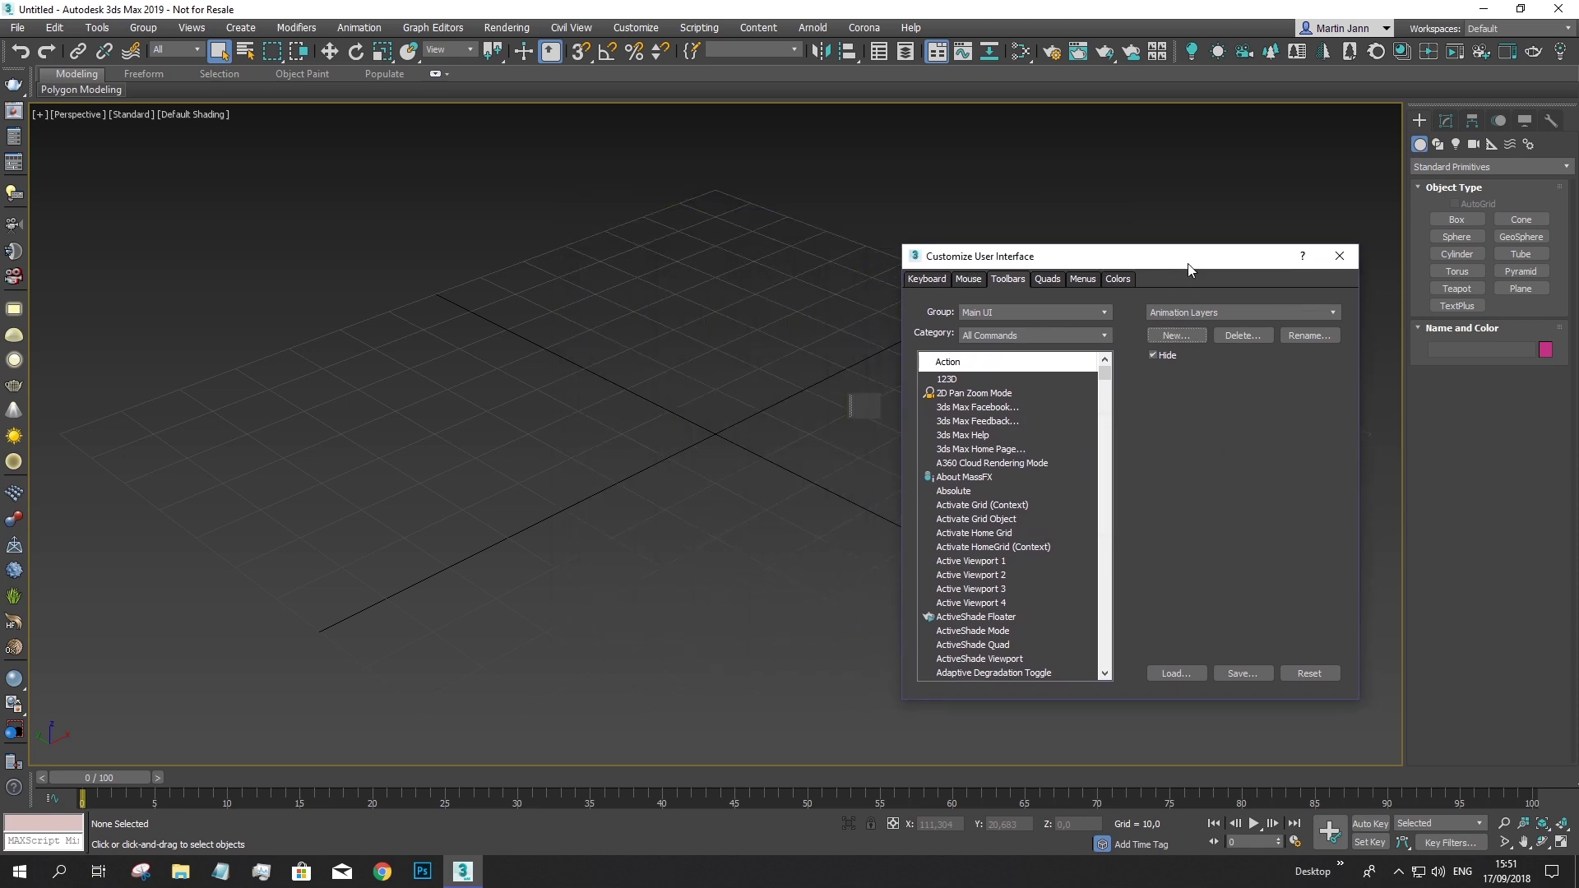
pyautogui.click(849, 407)
pyautogui.moveTo(1028, 255); pyautogui.dragTo(609, 225)
pyautogui.click(604, 303)
pyautogui.moveTo(685, 330); pyautogui.dragTo(679, 566)
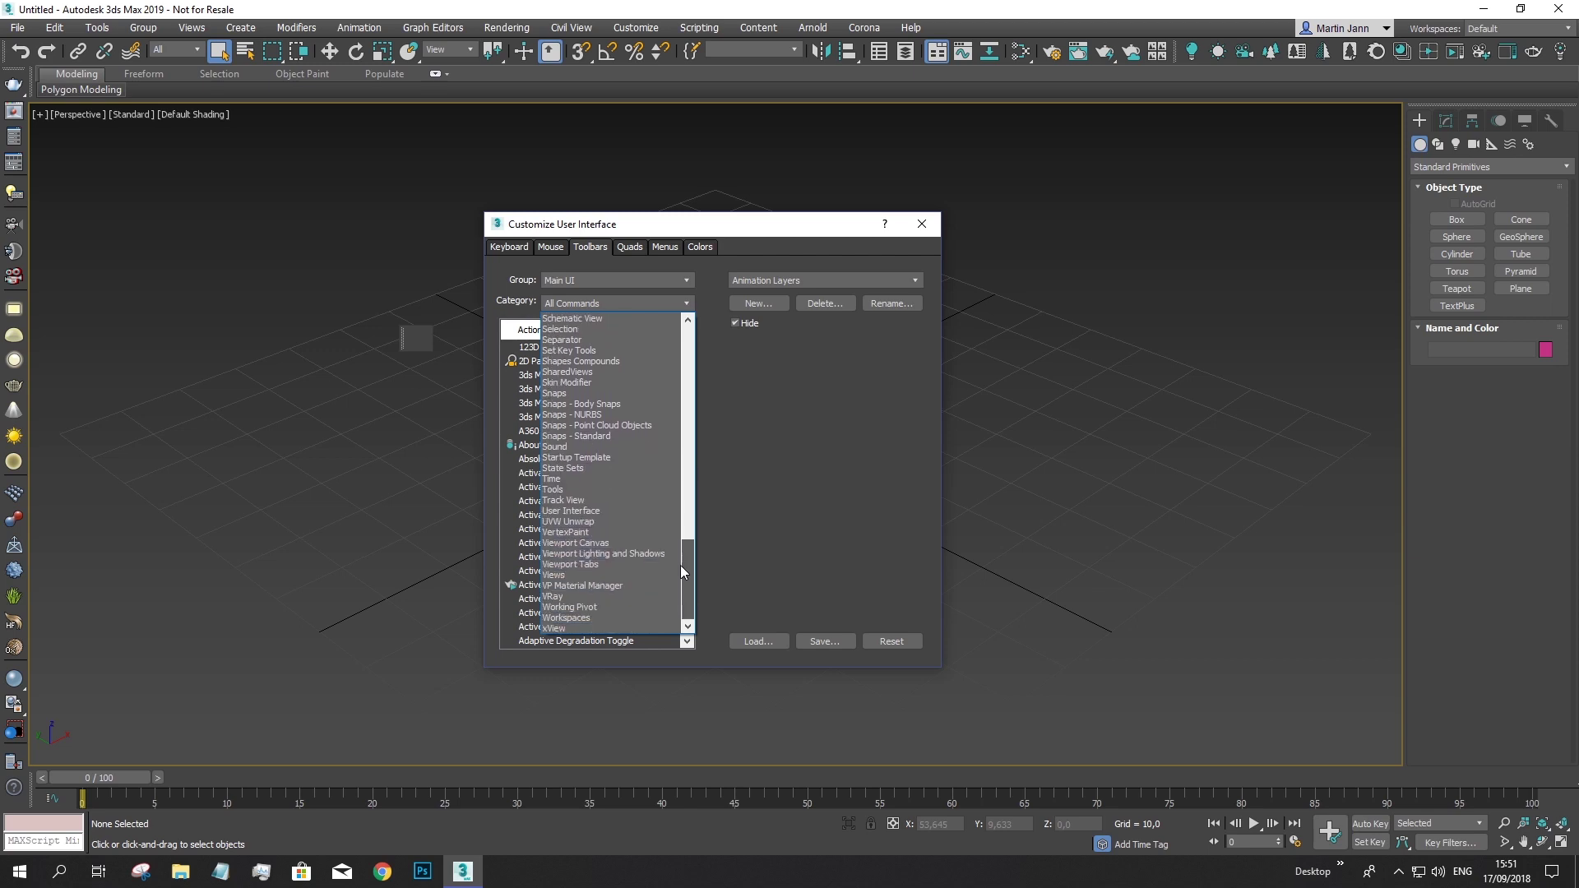
pyautogui.click(634, 587)
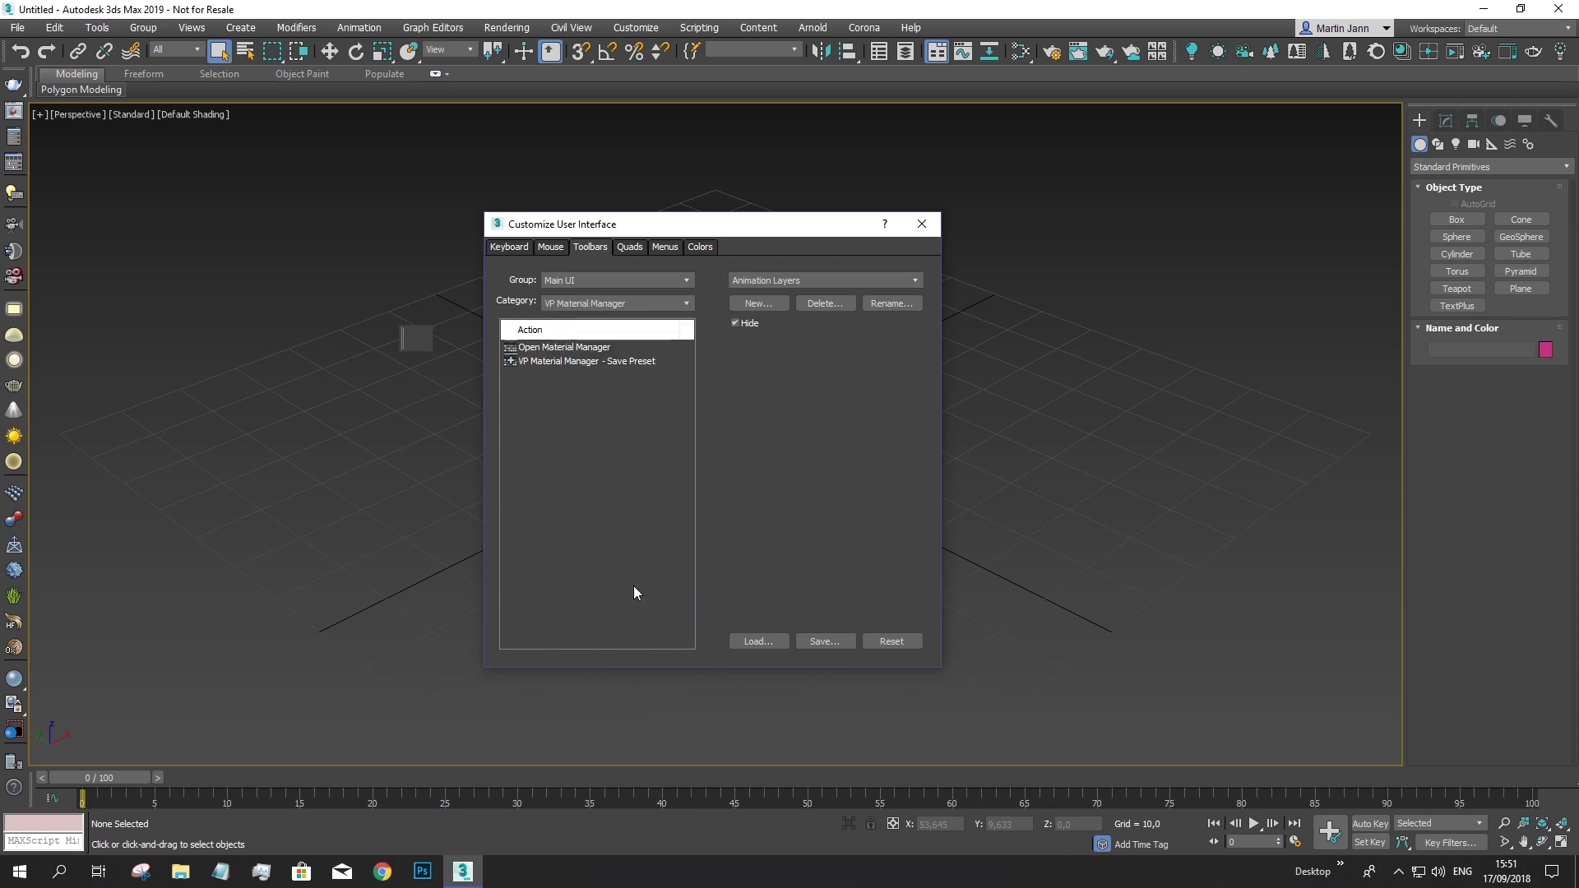
pyautogui.moveTo(543, 351); pyautogui.dragTo(412, 335)
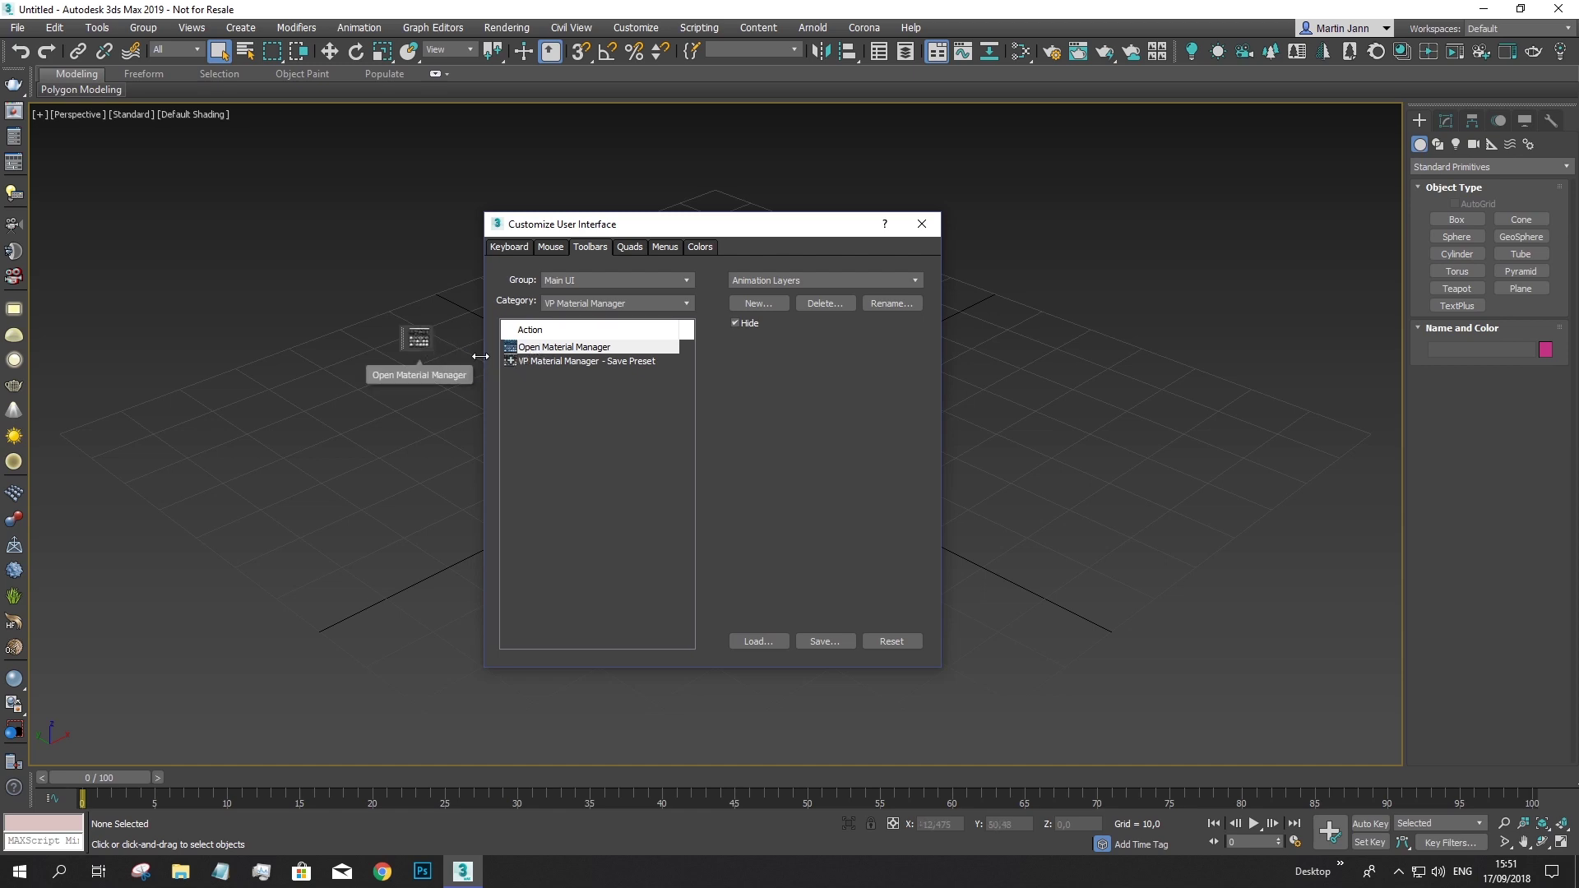
pyautogui.moveTo(528, 367); pyautogui.dragTo(1109, 64)
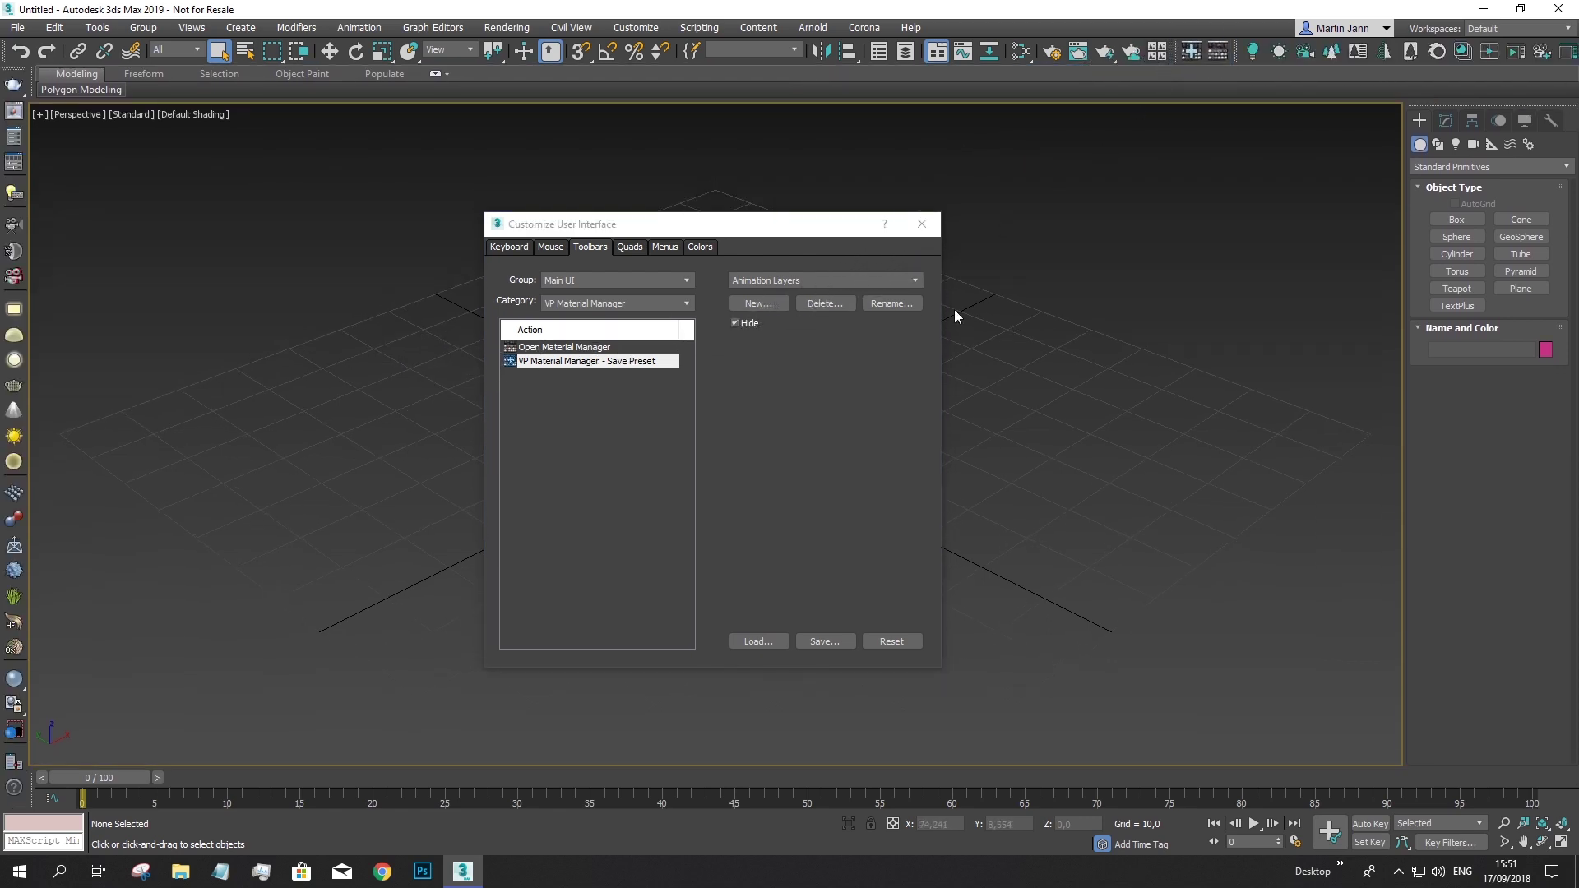
# Save the customised interface file under its default name and close the dialog
pyautogui.click(825, 638)
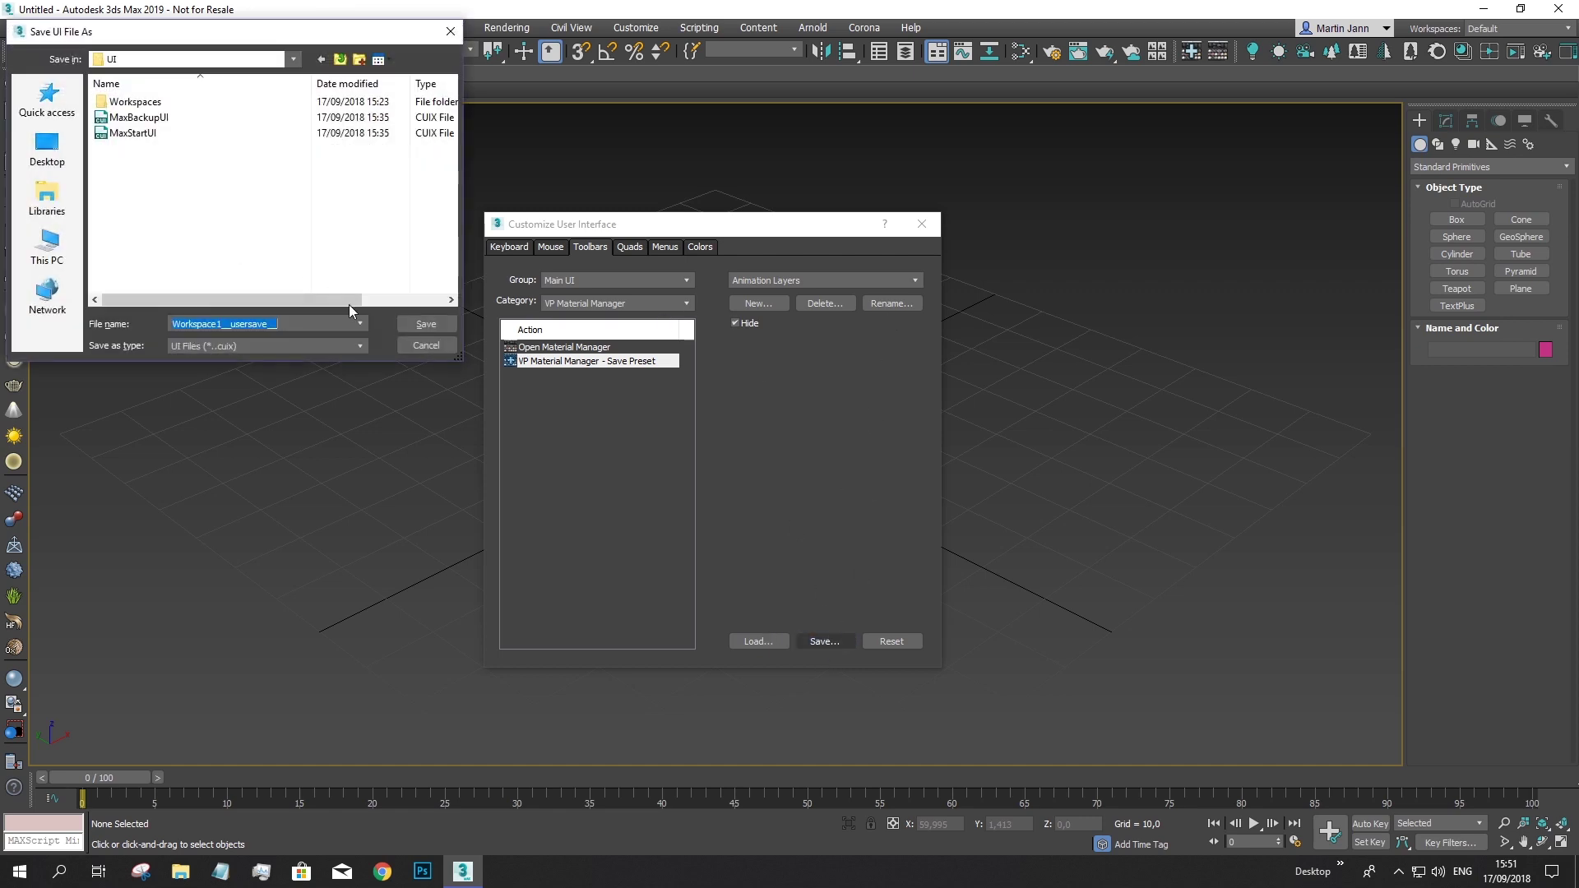
pyautogui.click(425, 322)
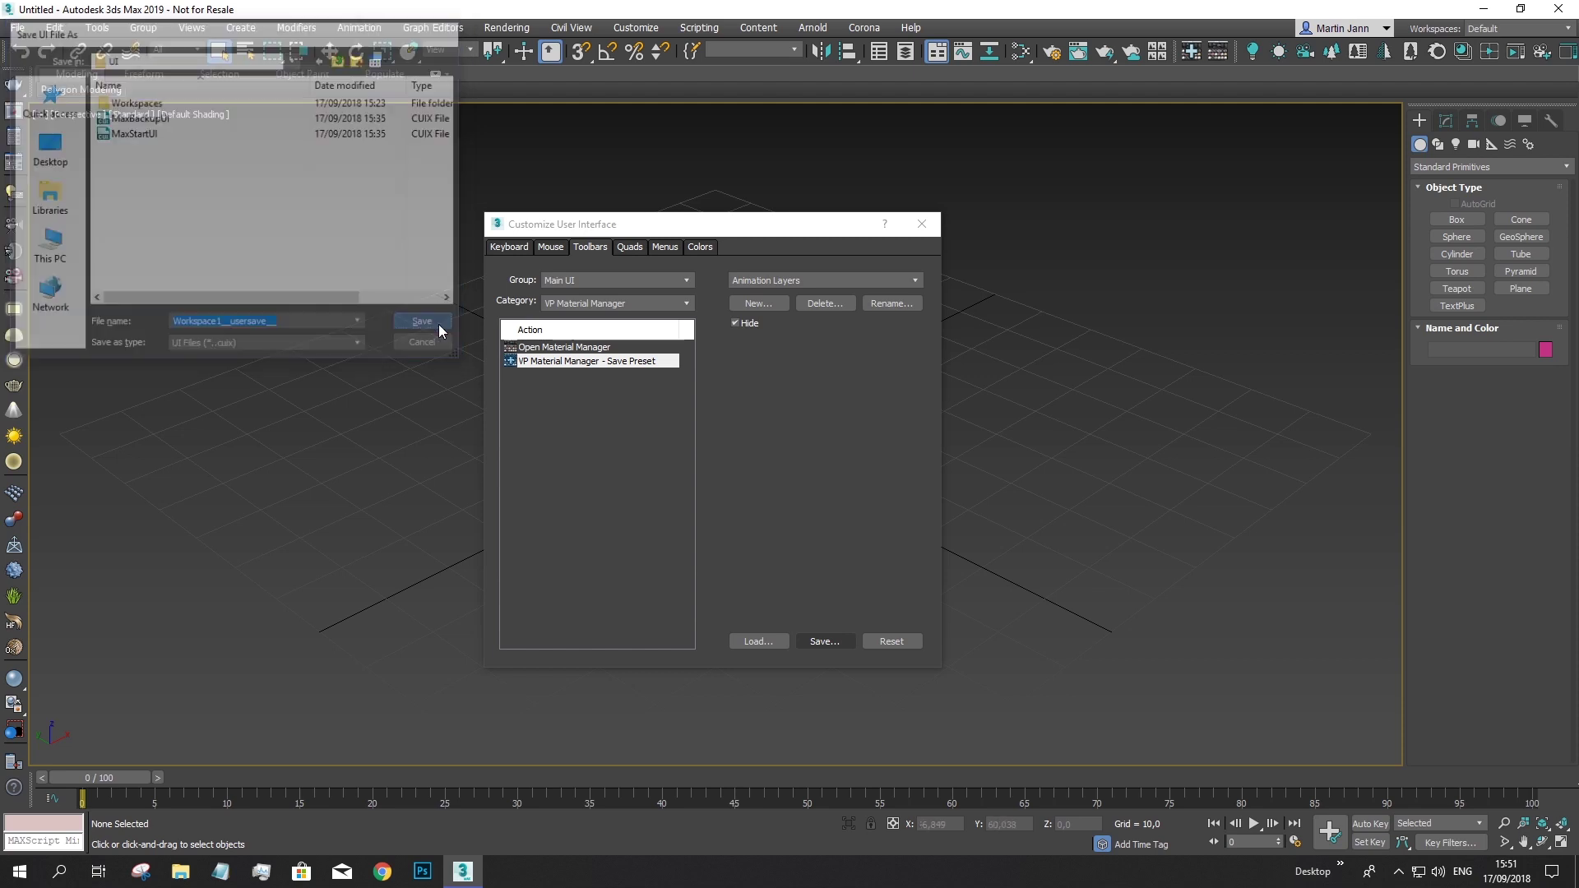
pyautogui.click(921, 224)
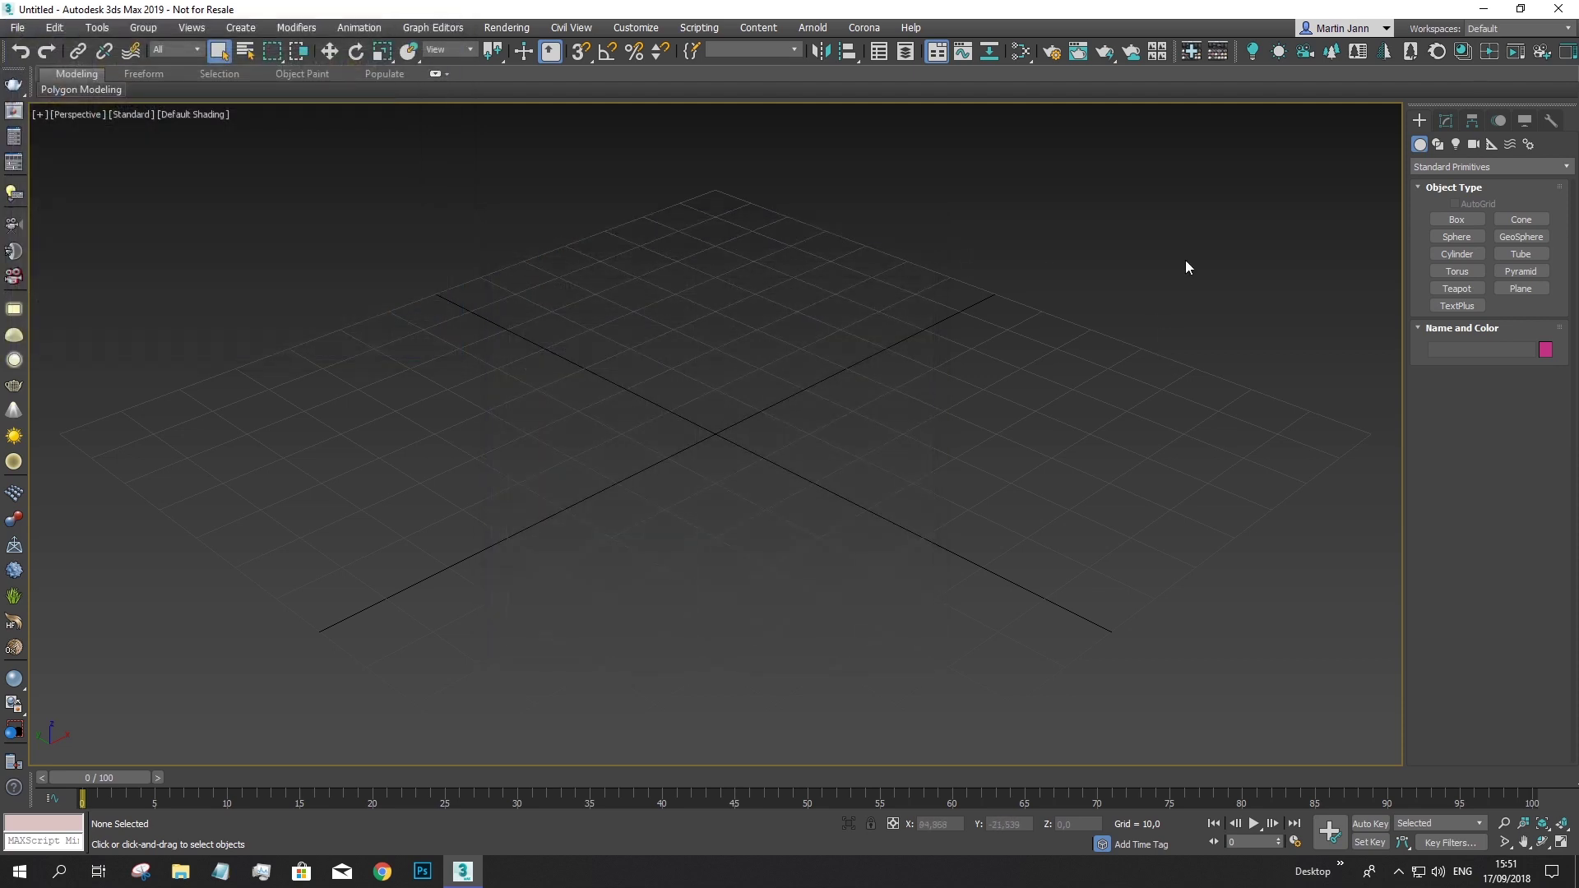
# Launch Material Manager Lite from the VIZPARK toolbar and move its window to the centre
pyautogui.click(1217, 56)
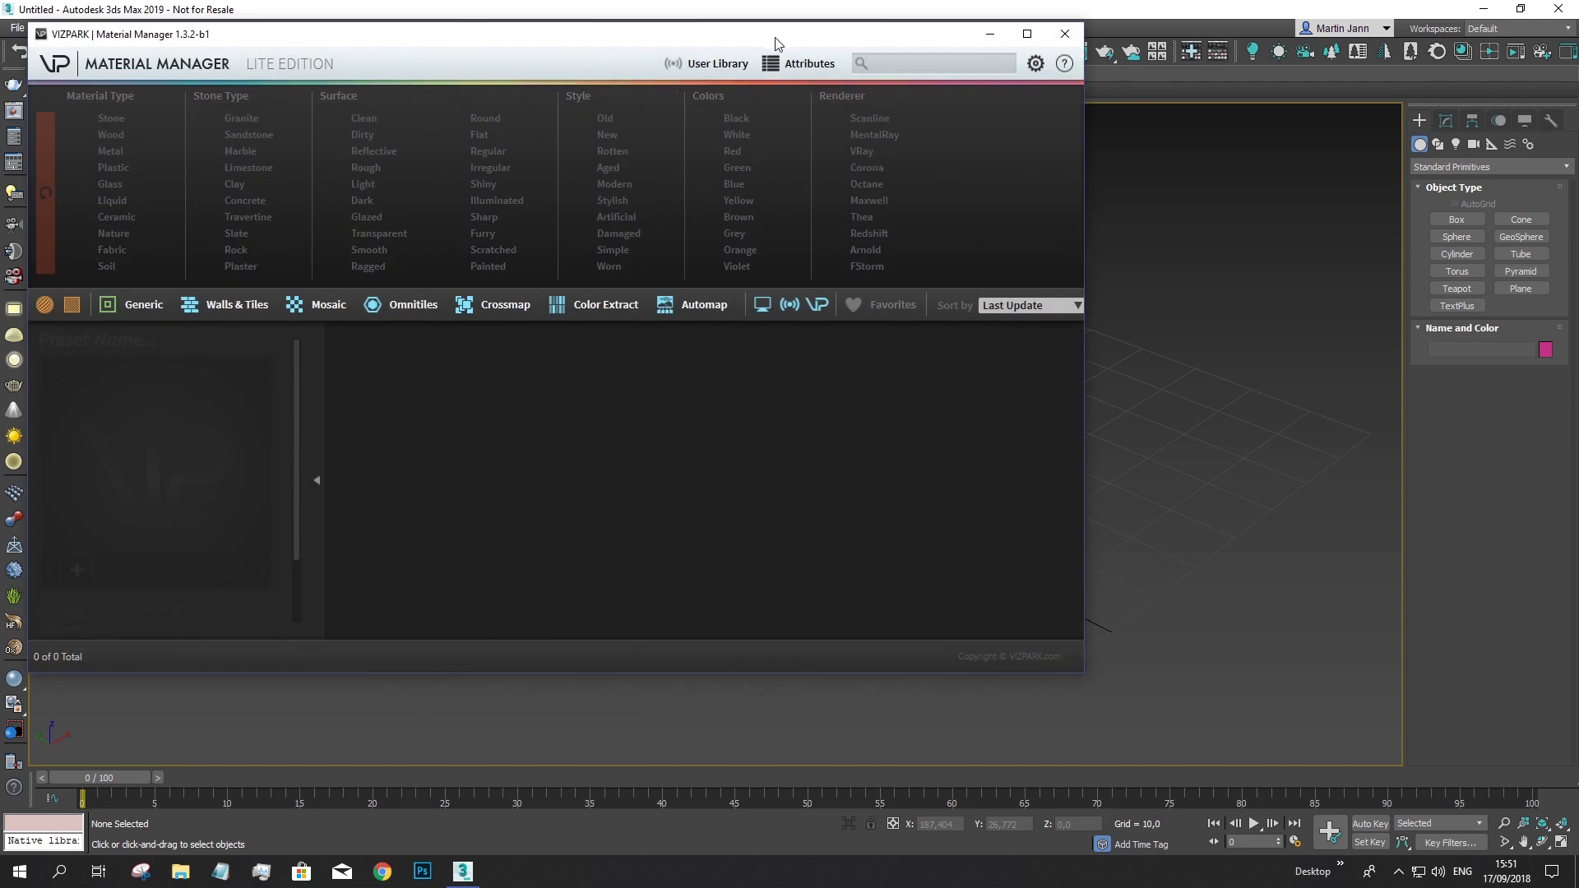
pyautogui.moveTo(775, 43); pyautogui.dragTo(958, 122)
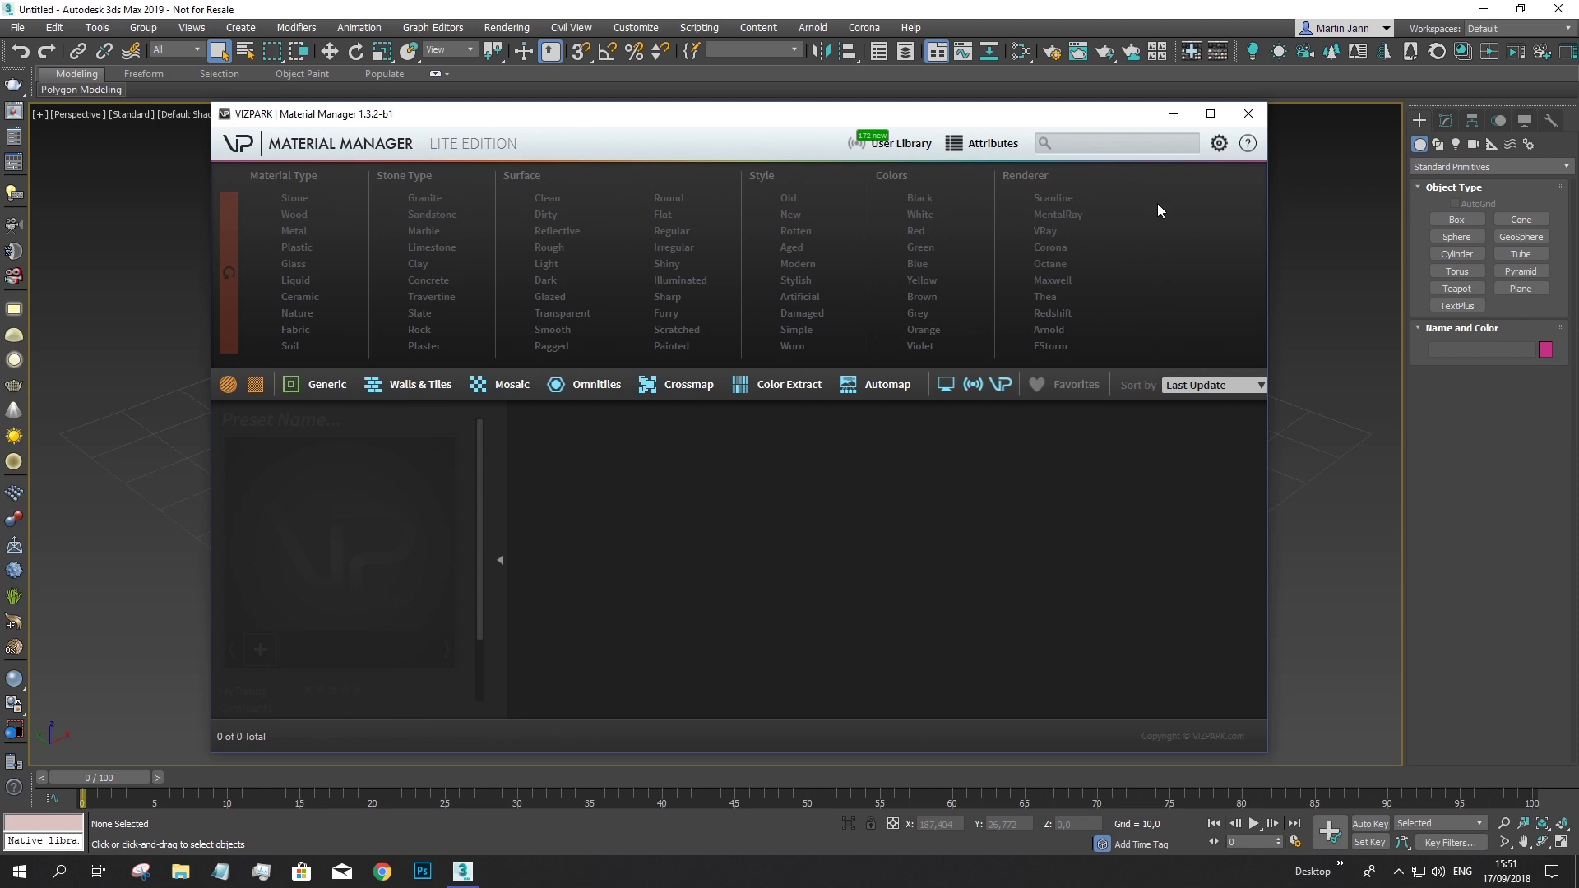
# Review the Material Manager preferences' Library and Display tabs, then confirm with OK
pyautogui.click(1219, 146)
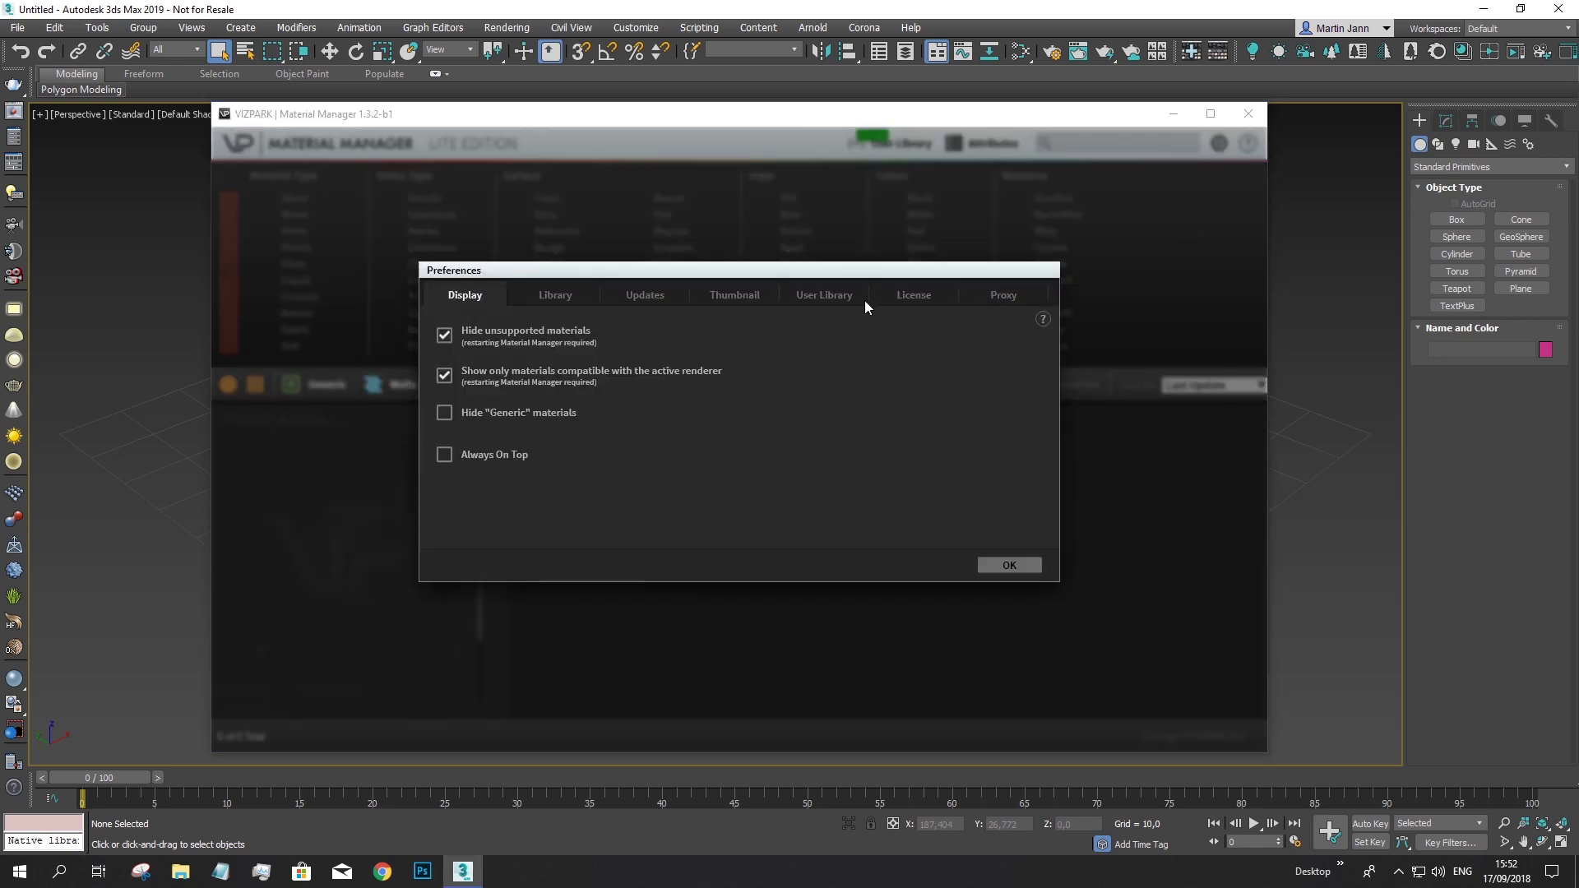
pyautogui.click(569, 293)
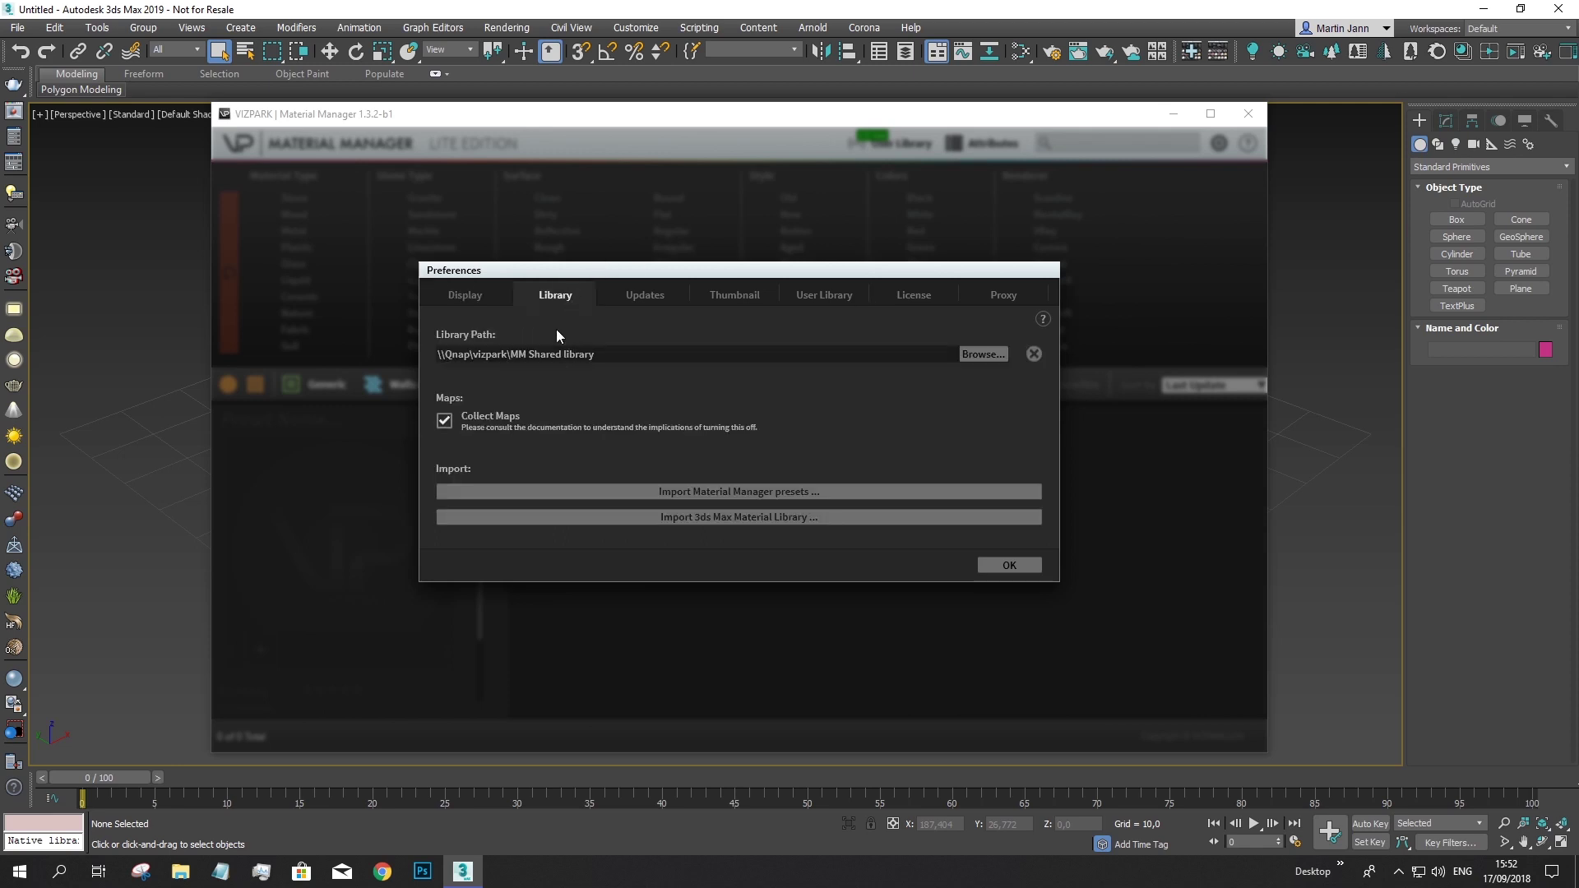
pyautogui.click(492, 298)
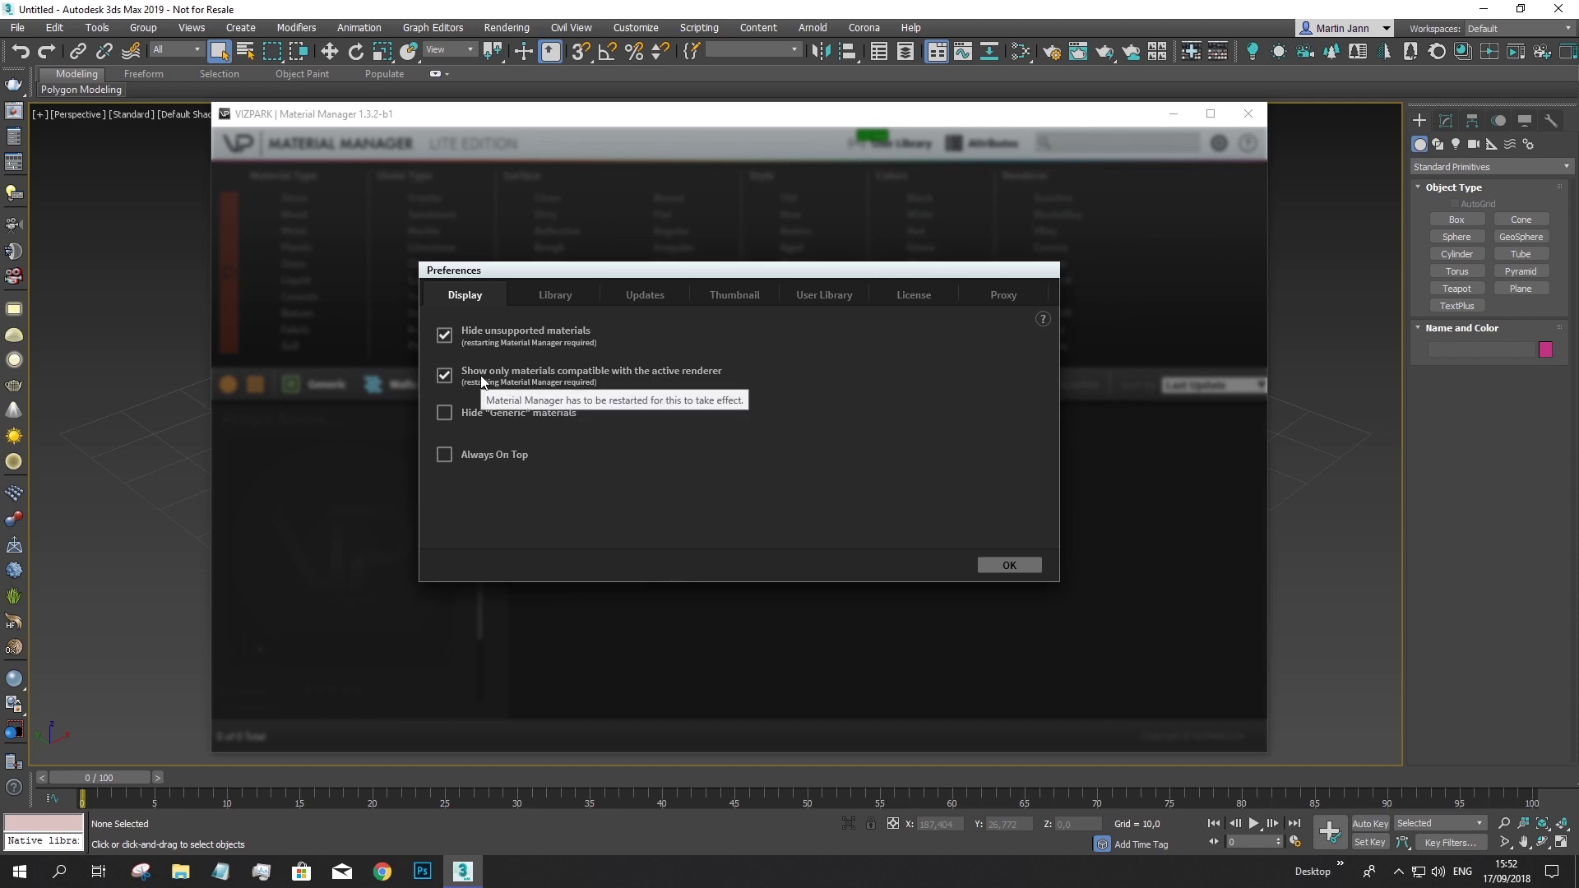
pyautogui.click(993, 567)
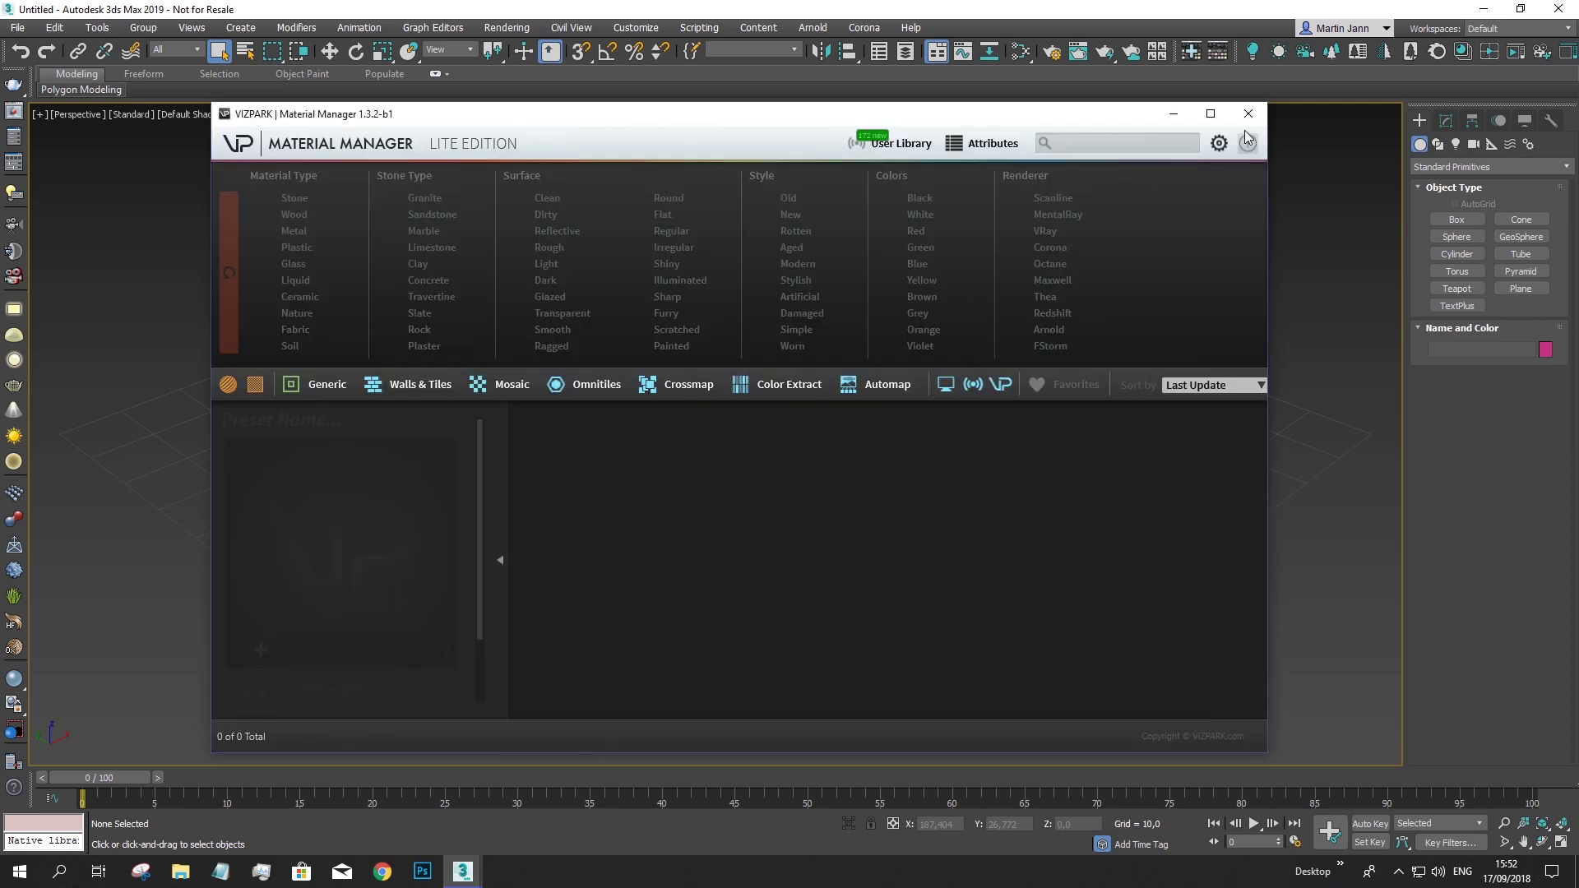
# Close Material Manager and set V-Ray Next as the renderer in Render Setup
pyautogui.click(1249, 114)
pyautogui.click(1048, 56)
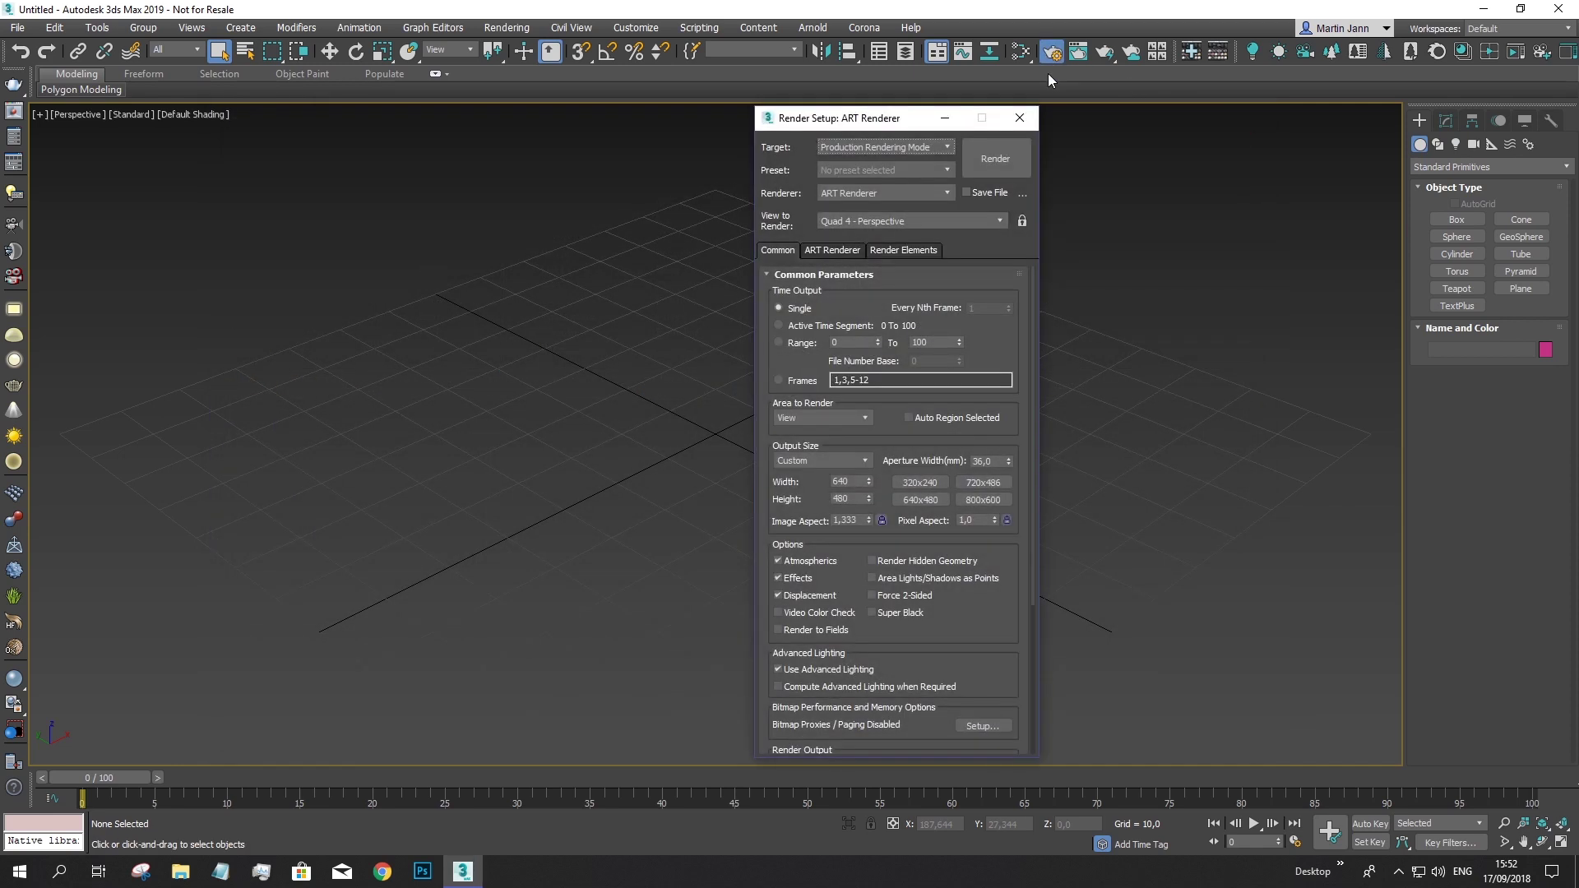
pyautogui.click(913, 194)
pyautogui.click(877, 299)
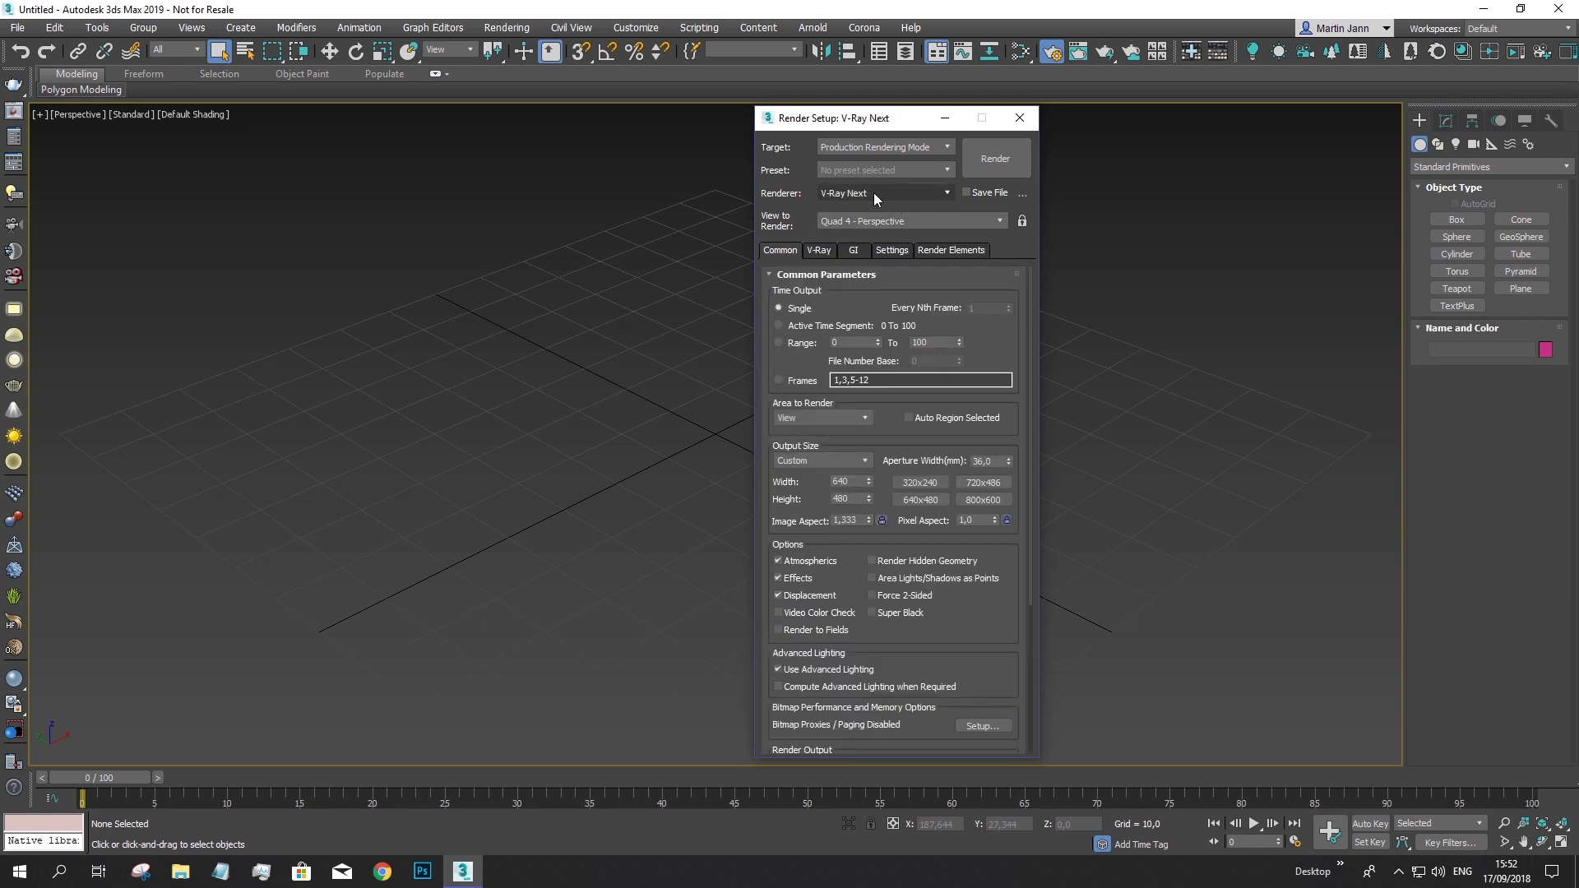
# Close Render Setup, reopen the Material Manager, filter by VRay and load the user library
pyautogui.click(1020, 117)
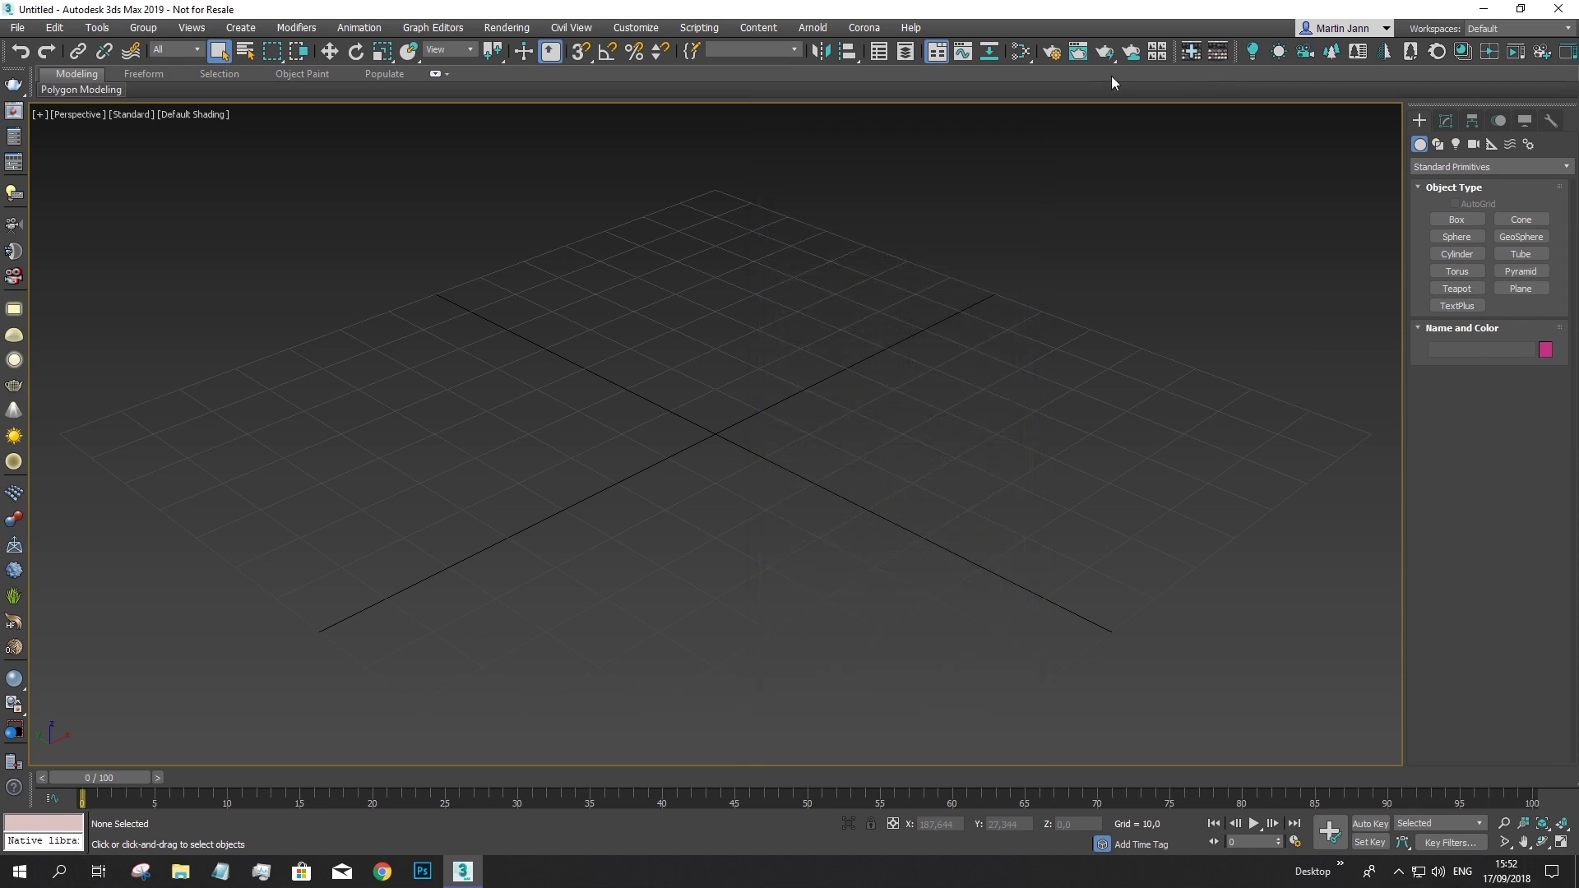
pyautogui.click(1217, 51)
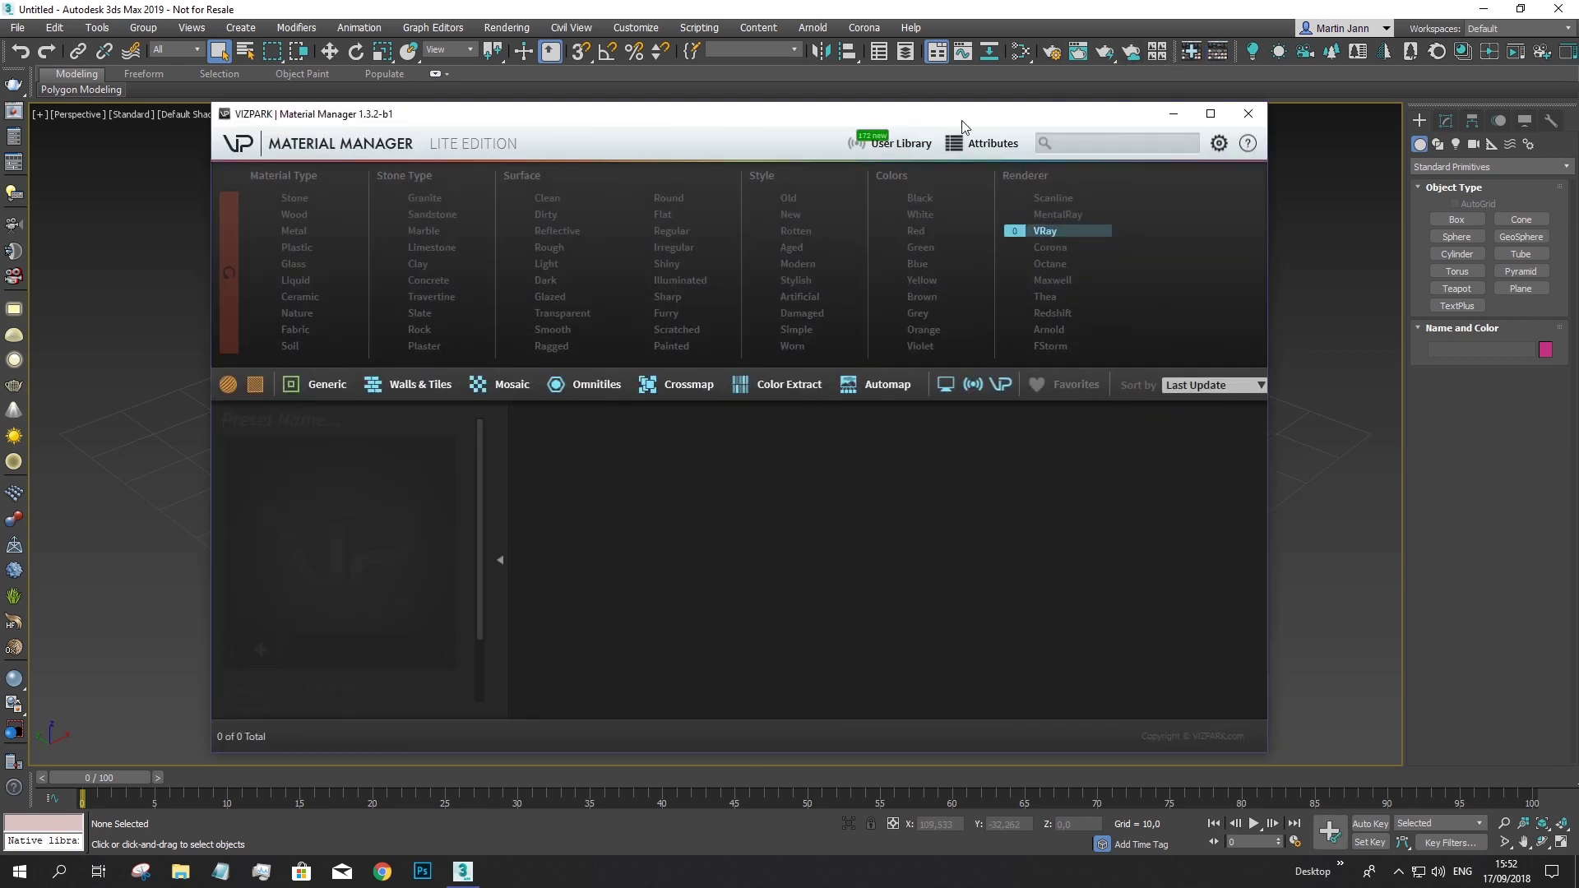
pyautogui.moveTo(964, 125); pyautogui.dragTo(957, 140)
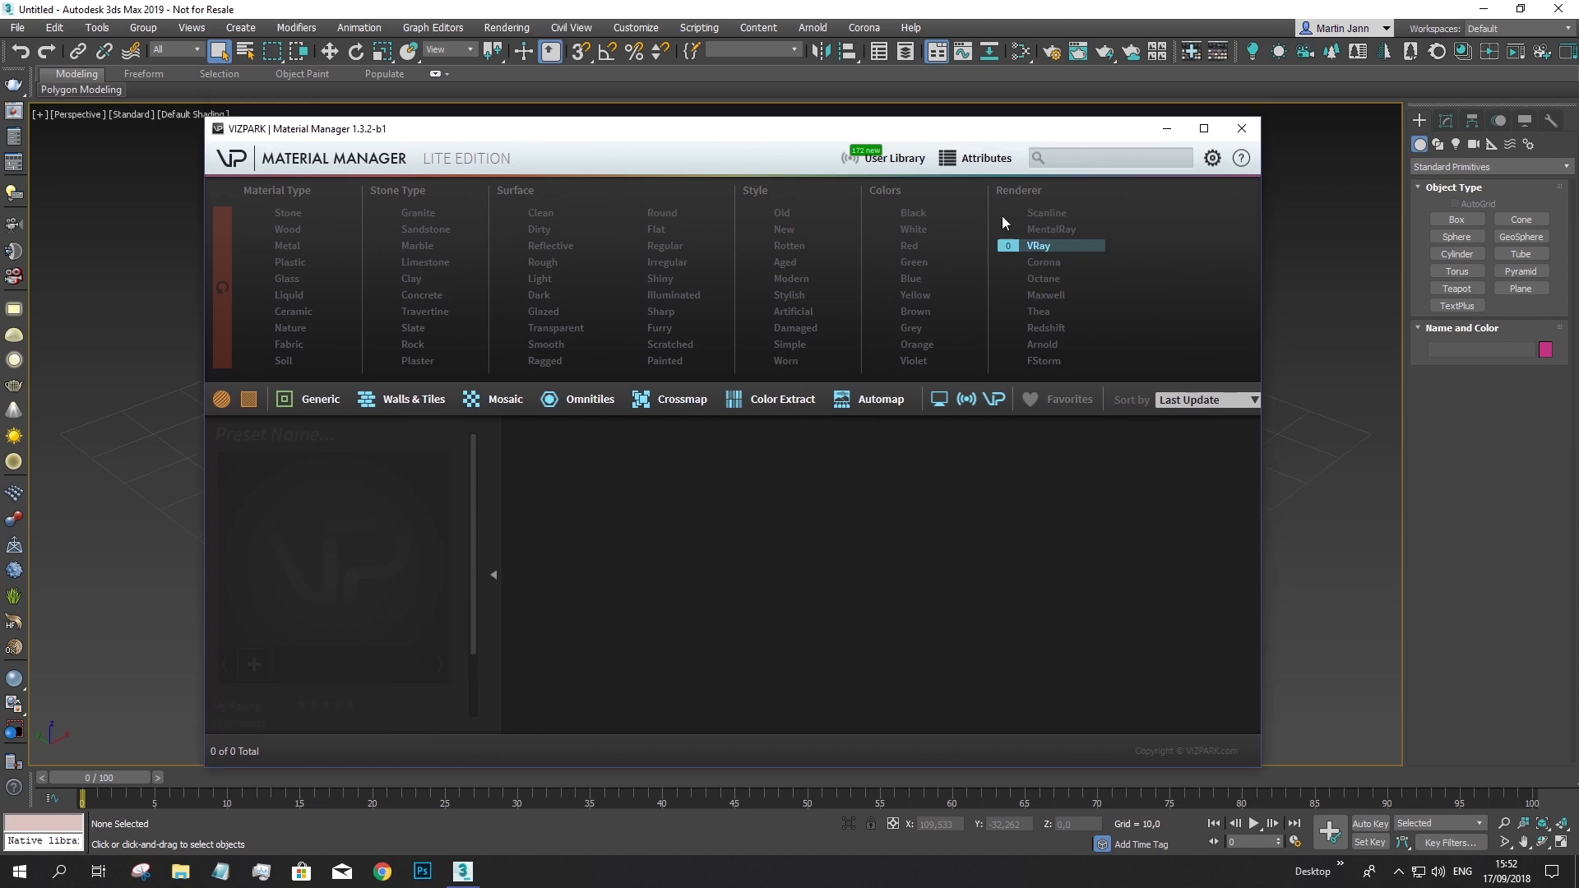
pyautogui.click(1049, 245)
pyautogui.click(878, 165)
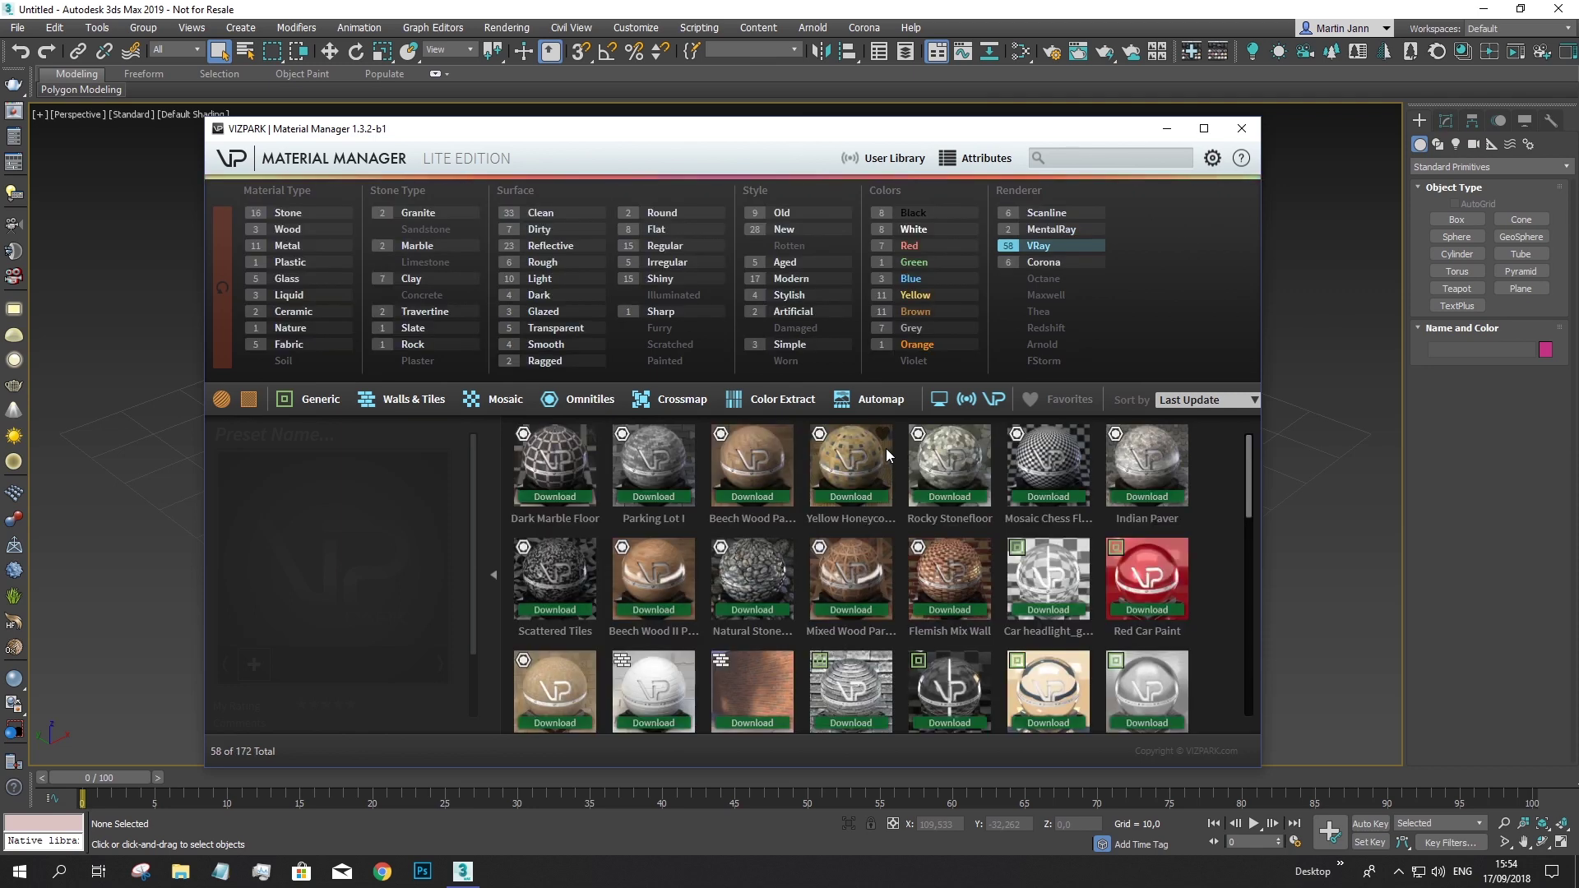
# Preview the Yellow Honeycomb Paver, try the Light filter, clear filters and reselect VRay
pyautogui.click(860, 464)
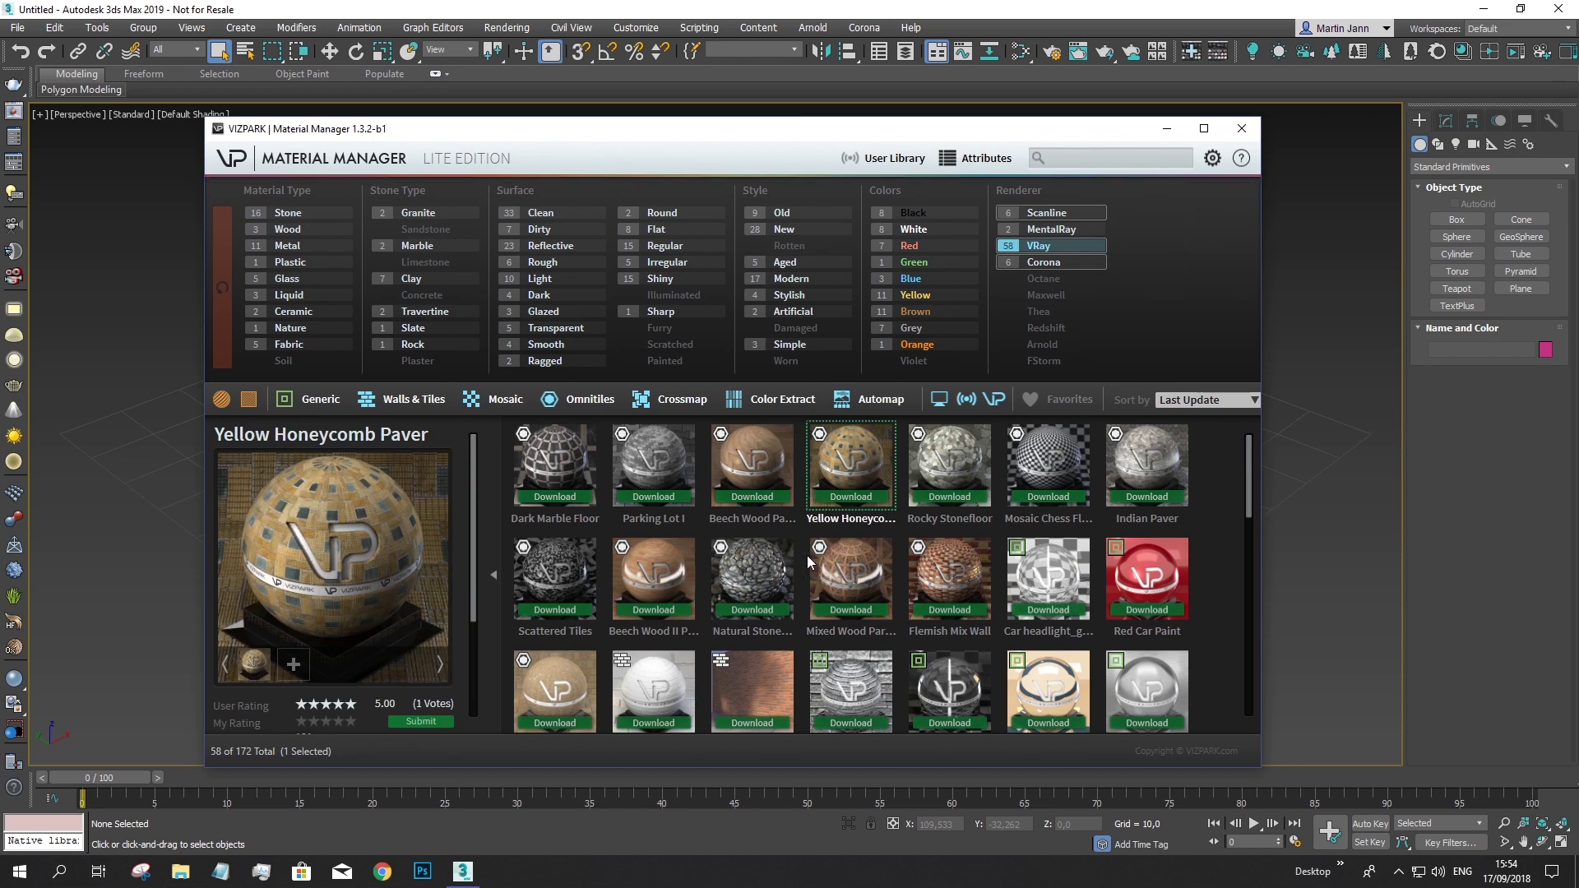
pyautogui.scroll(-3, 852, 563)
pyautogui.scroll(3, 850, 563)
pyautogui.click(559, 278)
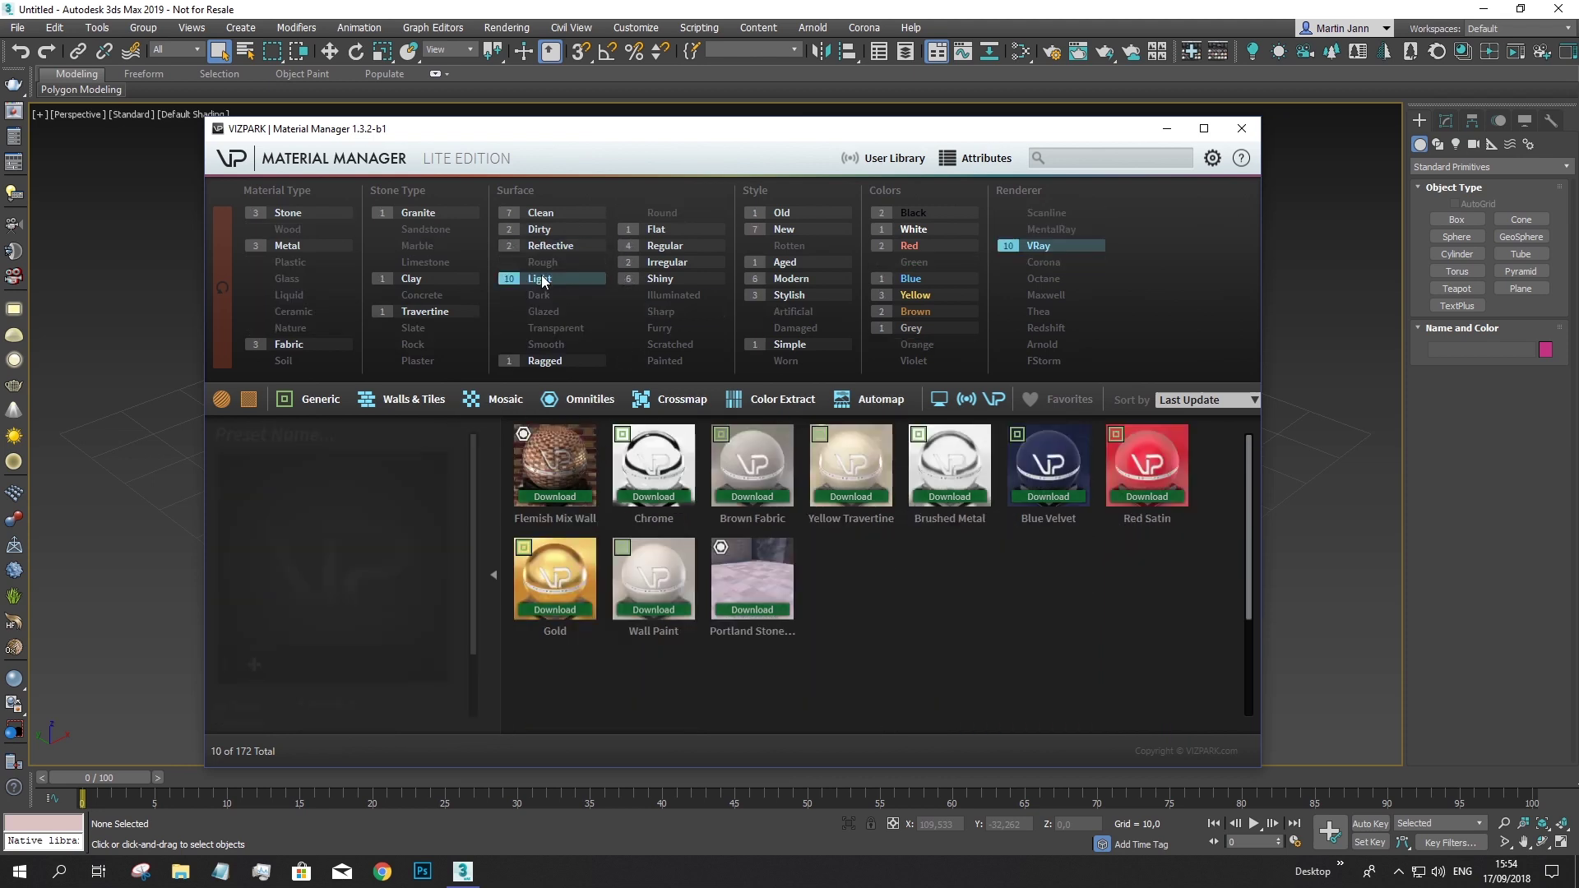
pyautogui.click(547, 280)
pyautogui.click(223, 292)
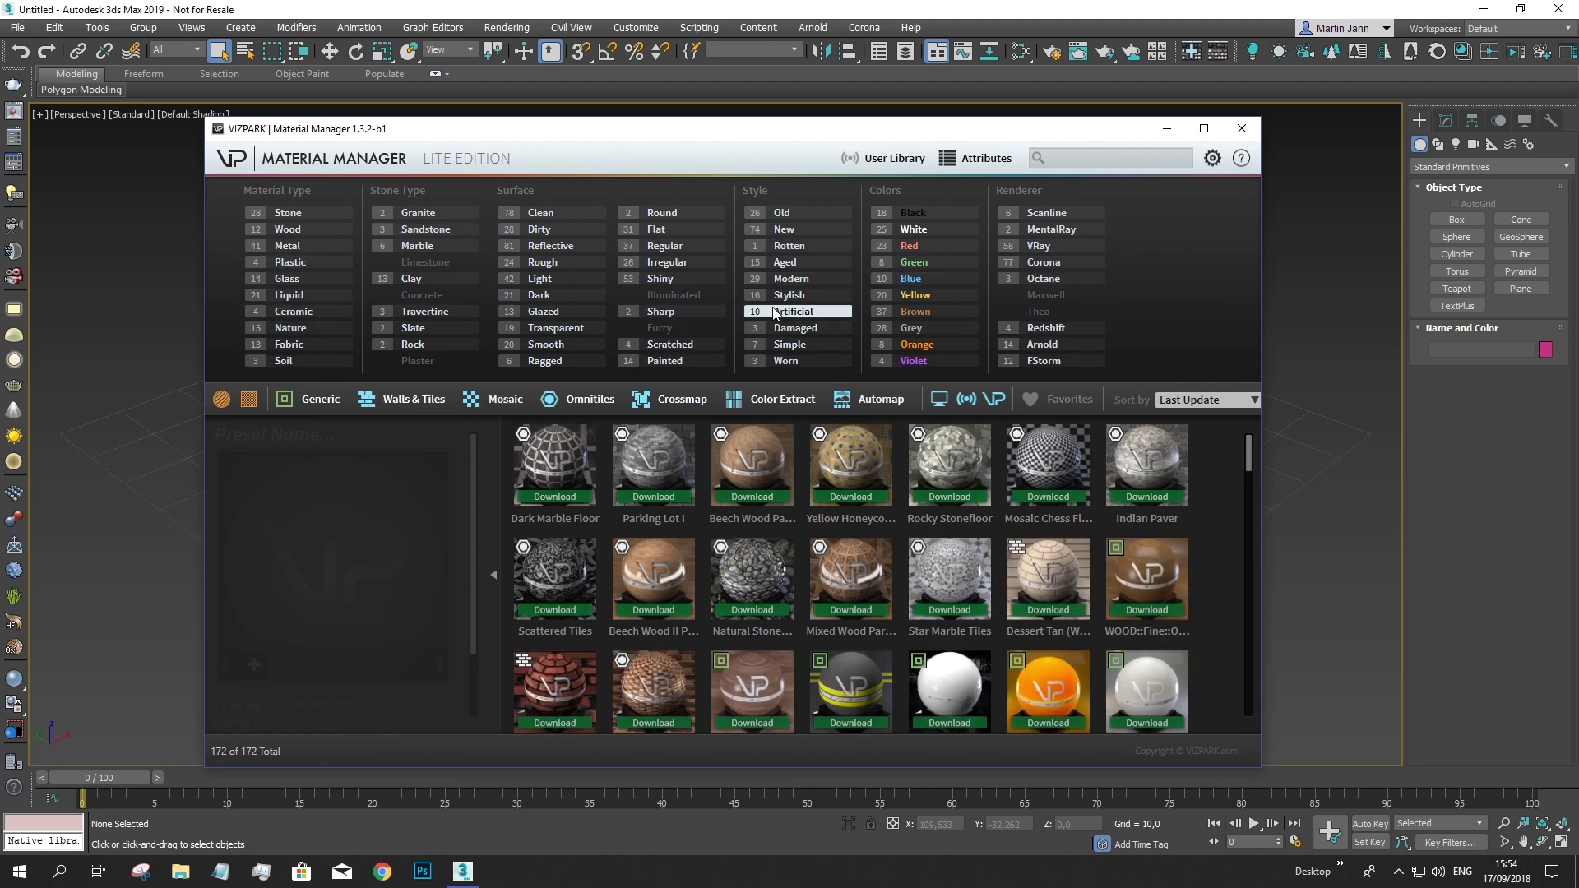
pyautogui.click(1038, 245)
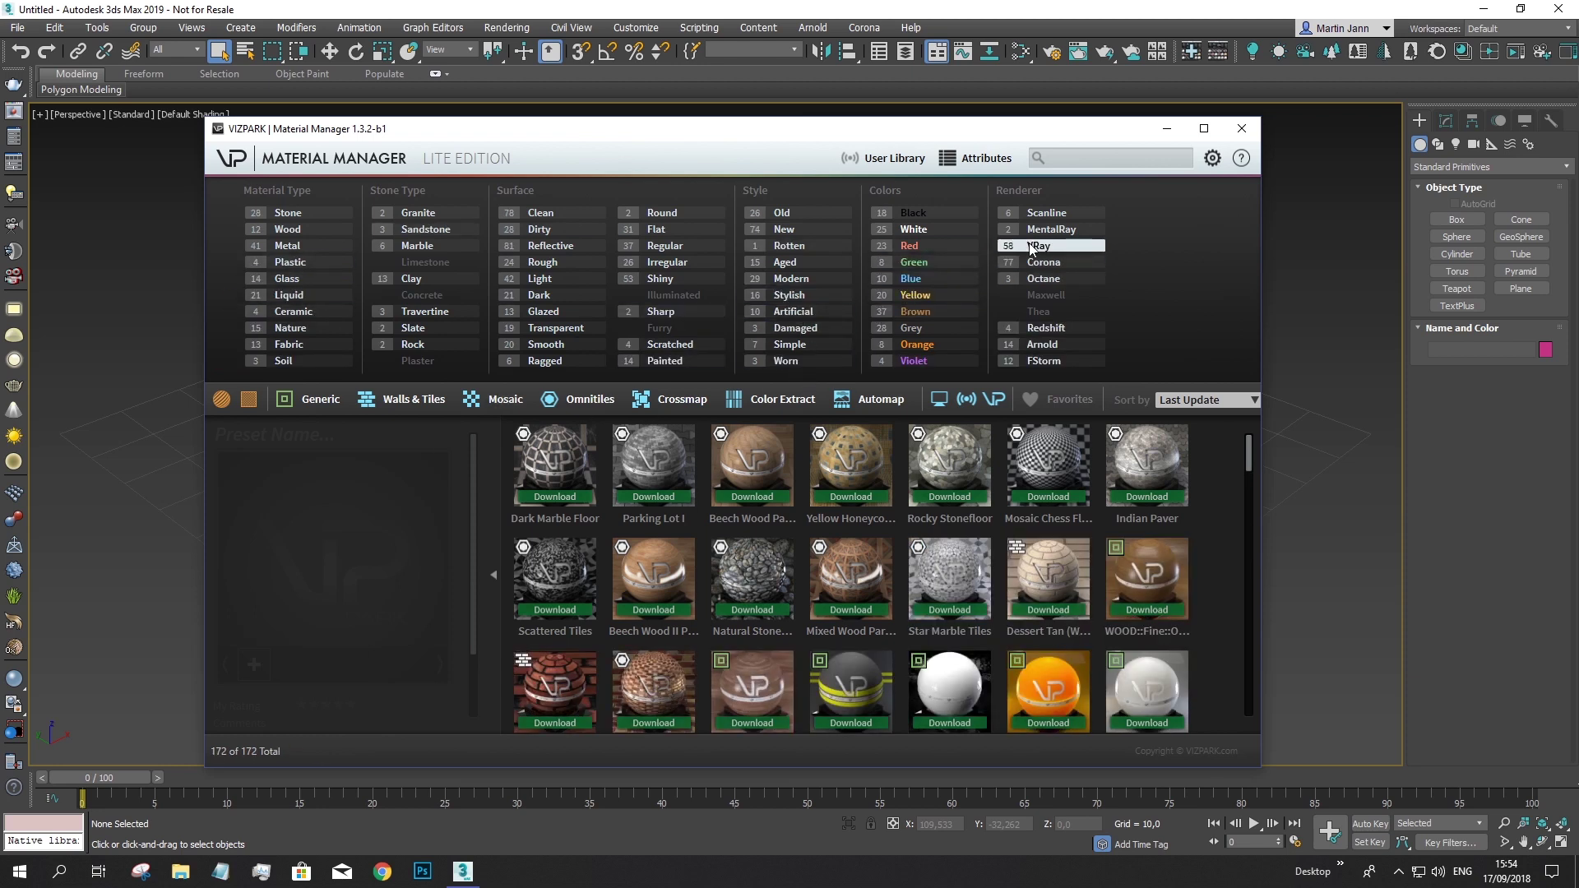
# Turn off all category filters, then show only Generic materials, listing 31 of 172
pyautogui.click(312, 400)
pyautogui.click(412, 399)
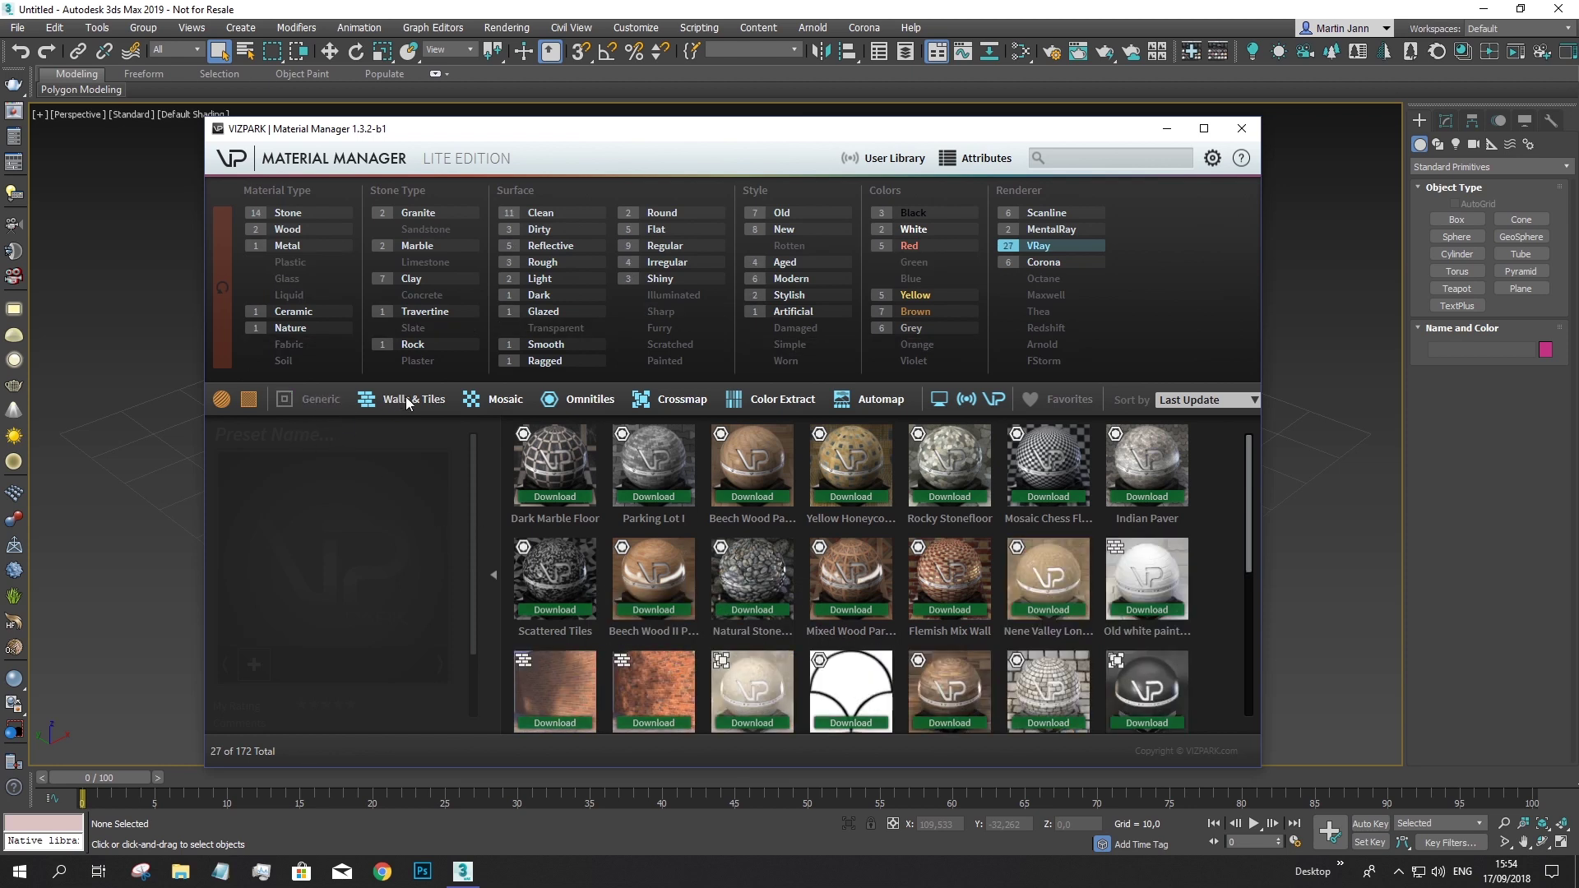
pyautogui.click(498, 400)
pyautogui.click(585, 400)
pyautogui.click(658, 400)
pyautogui.click(778, 400)
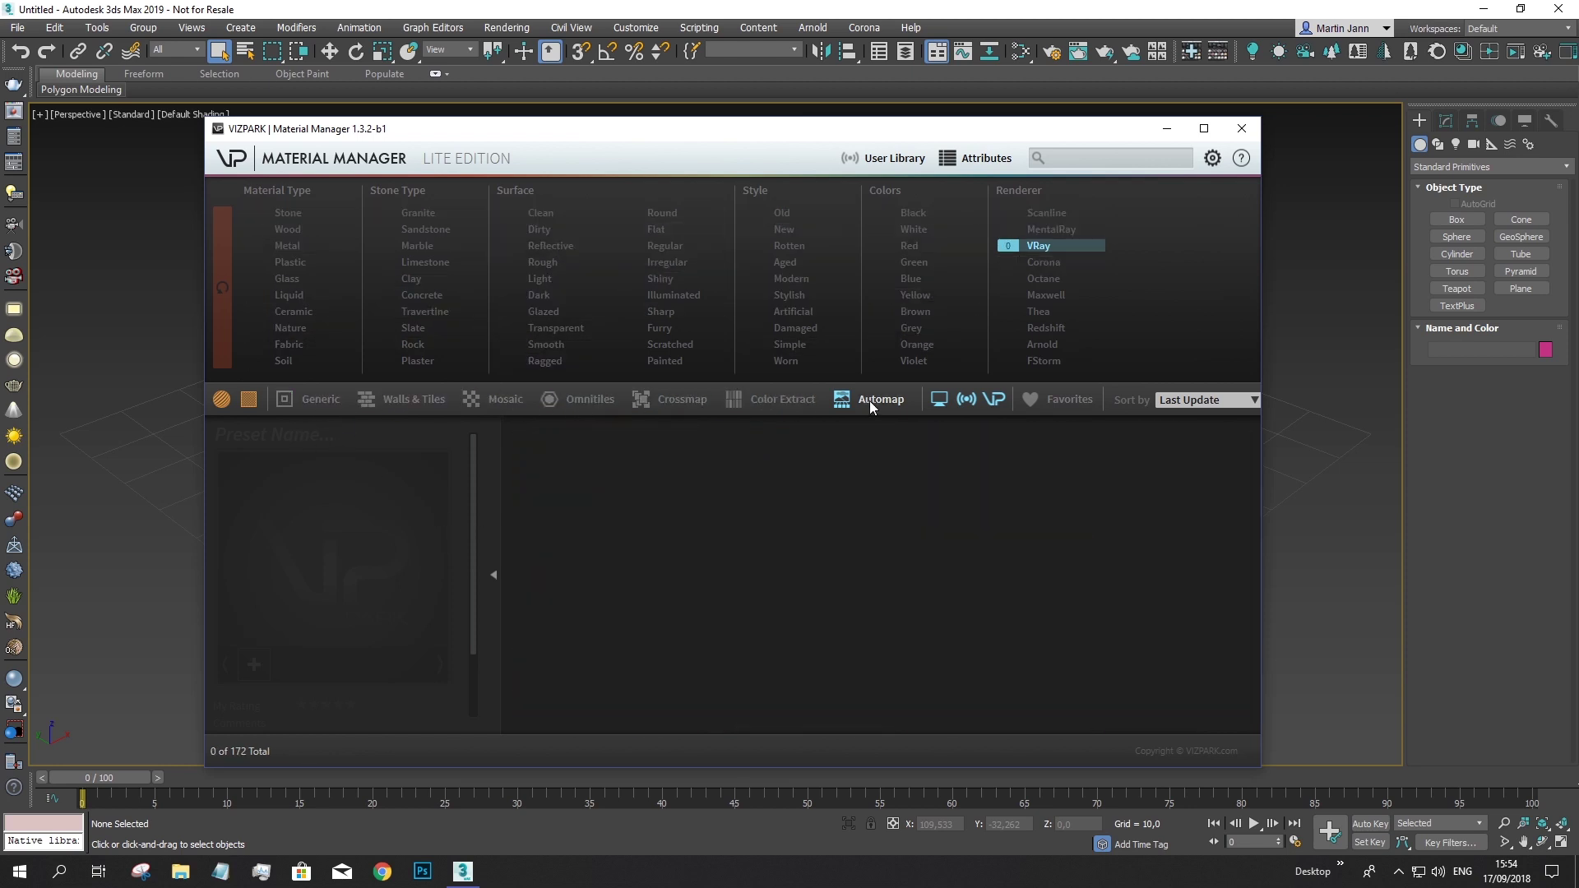
pyautogui.click(874, 400)
pyautogui.click(318, 402)
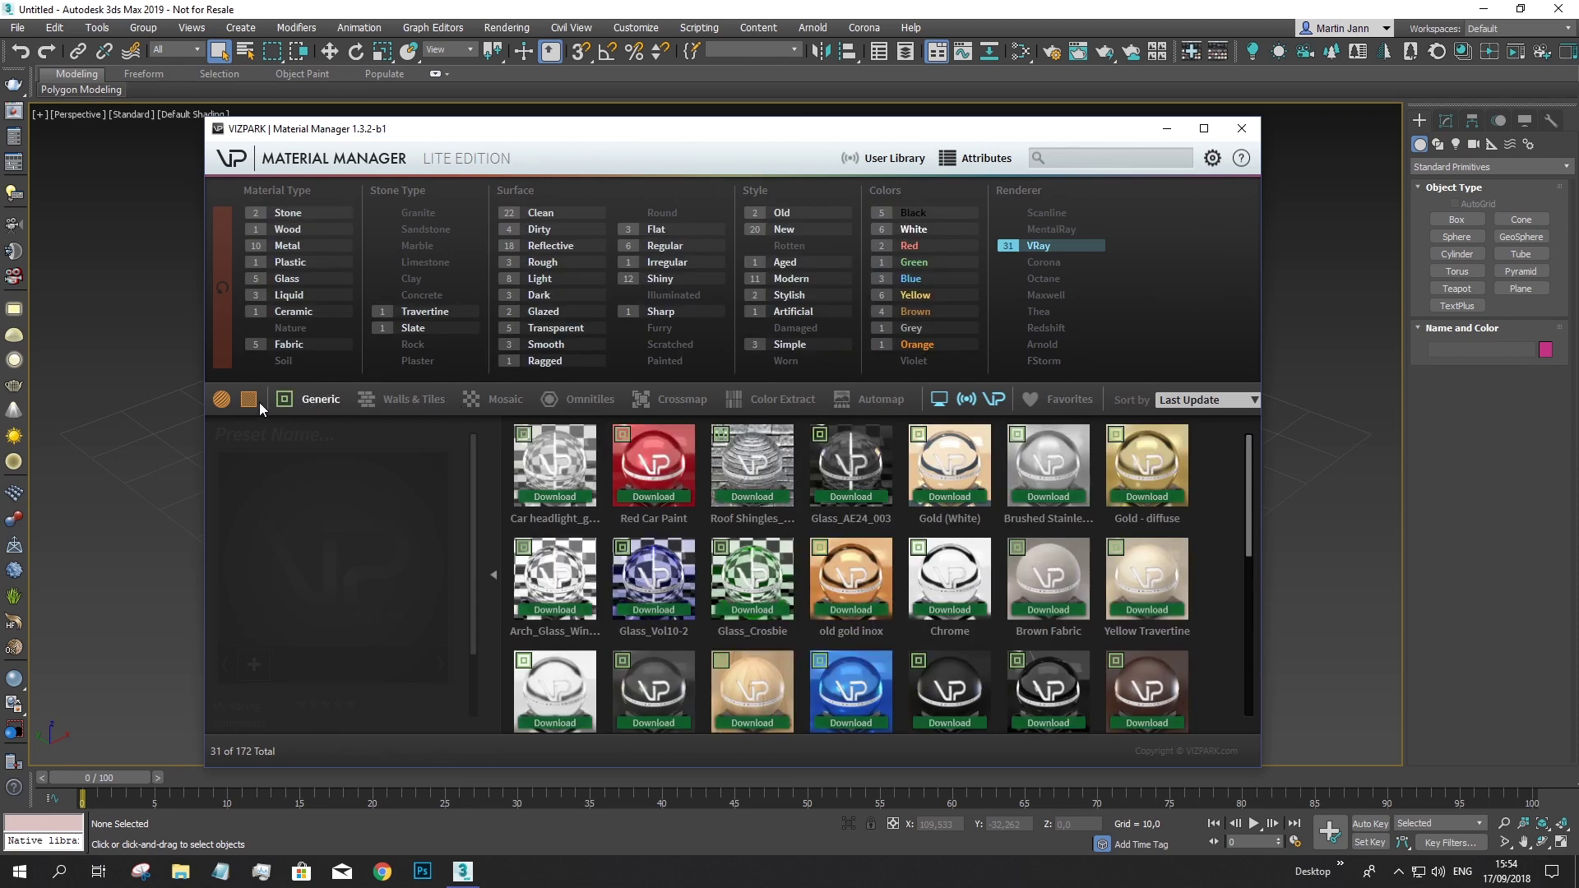
pyautogui.click(323, 400)
pyautogui.click(414, 399)
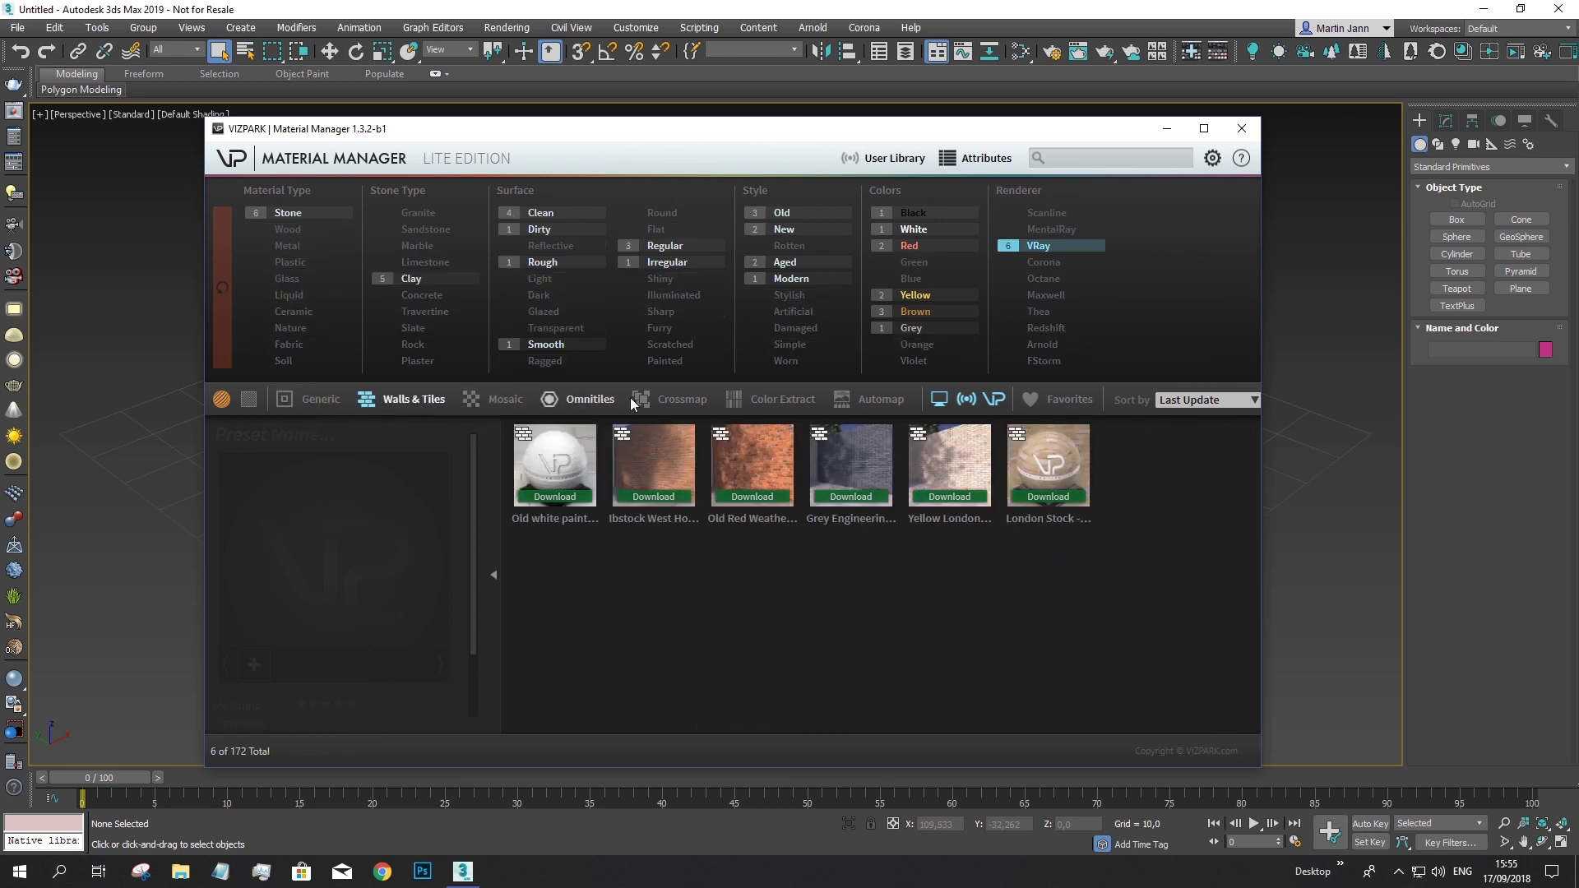
pyautogui.click(319, 404)
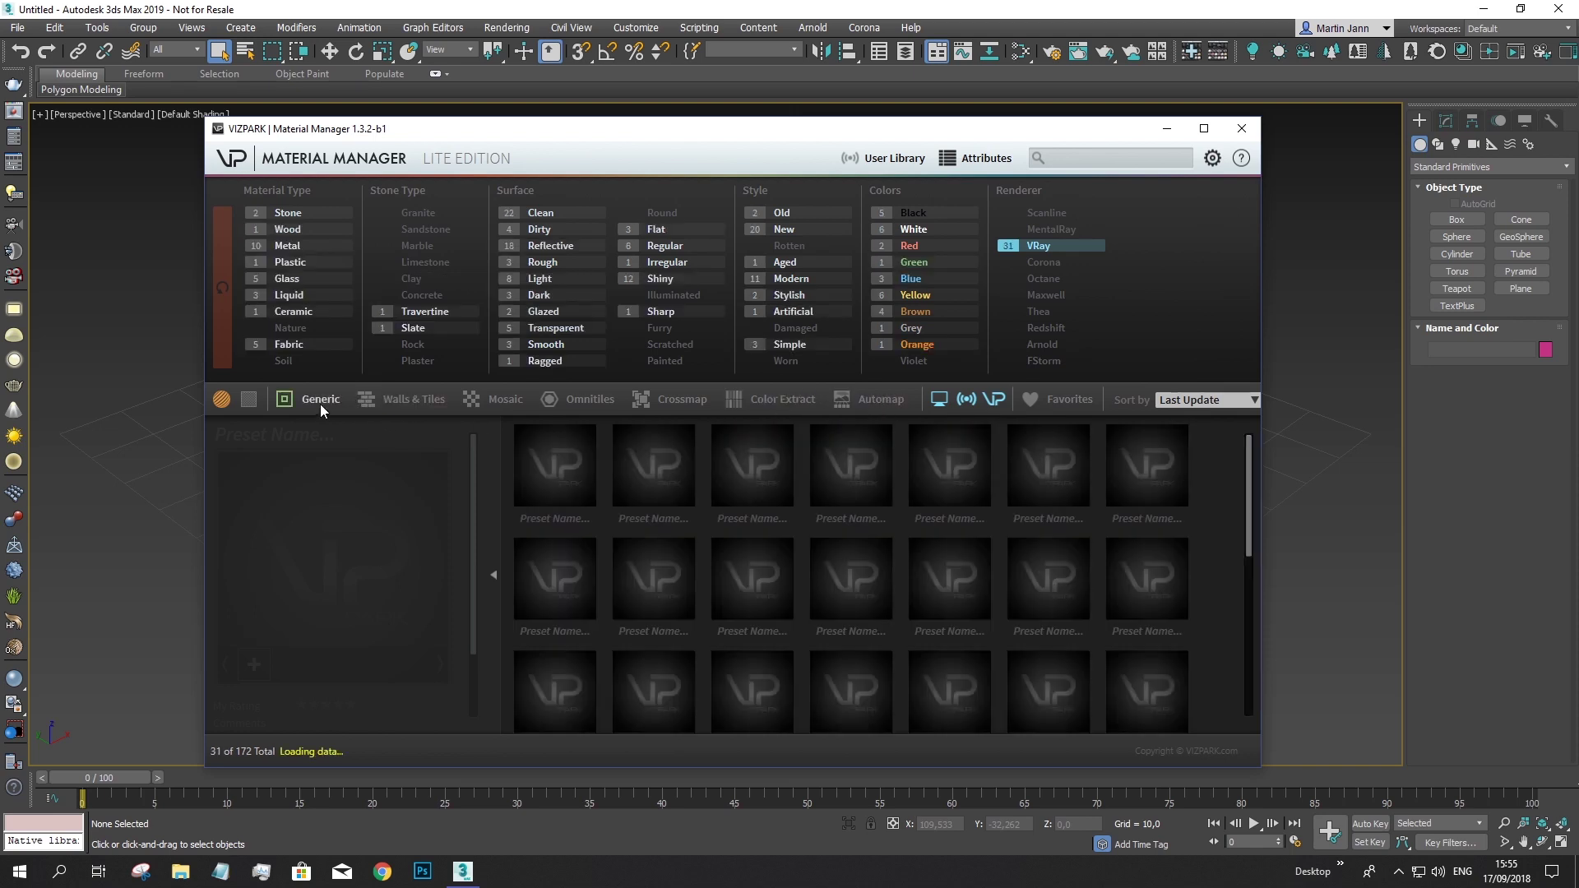
pyautogui.moveTo(738, 499)
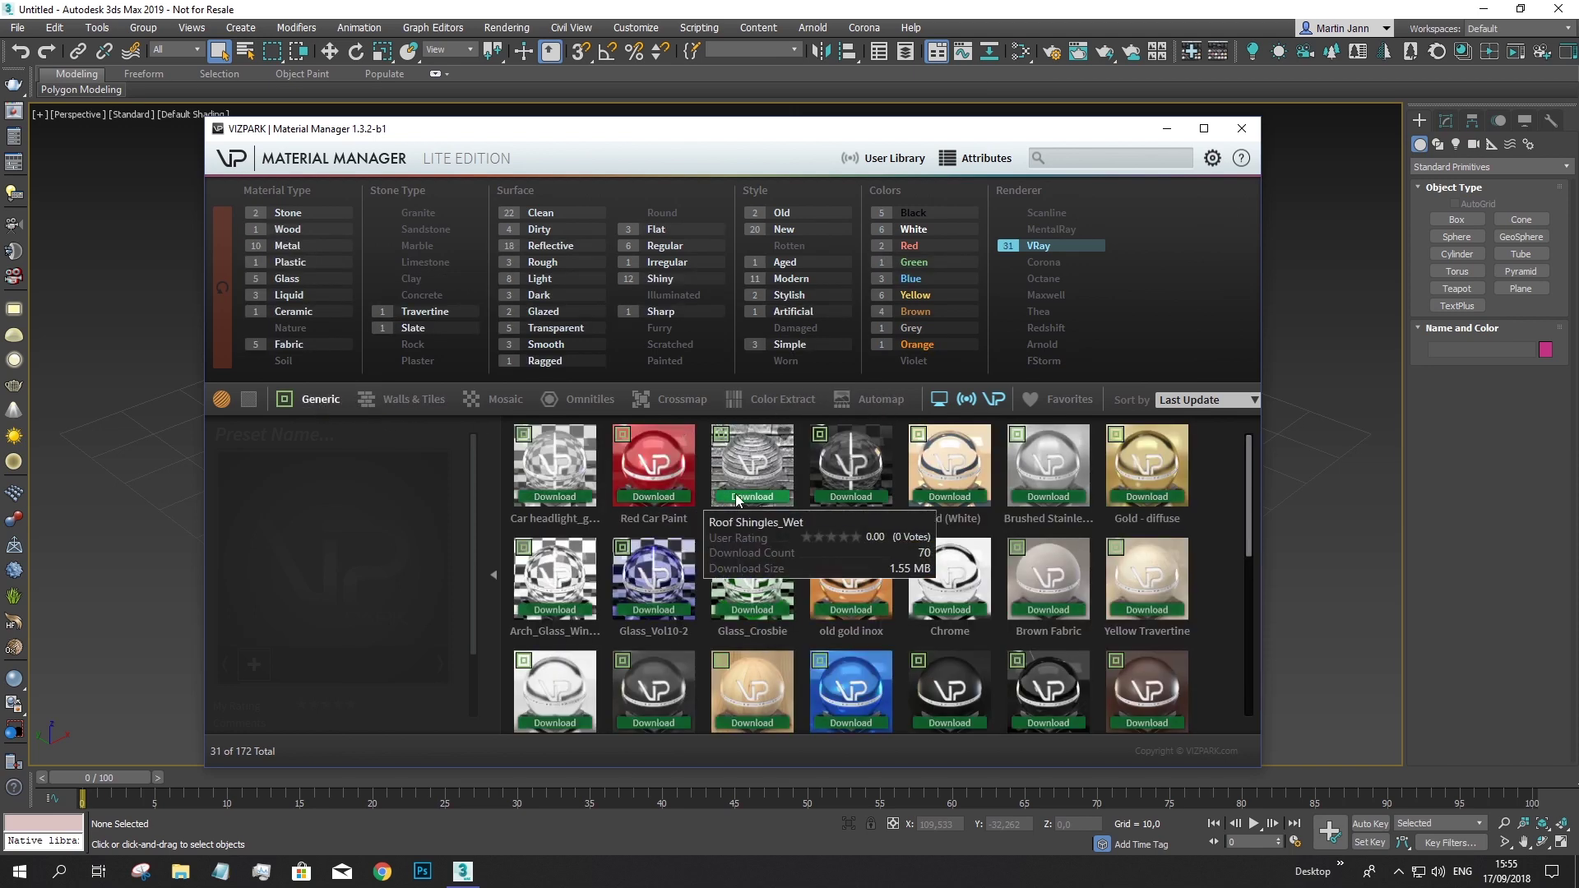
# Attempt to download the car headlight preset and dismiss the Lite Edition notice
pyautogui.click(575, 497)
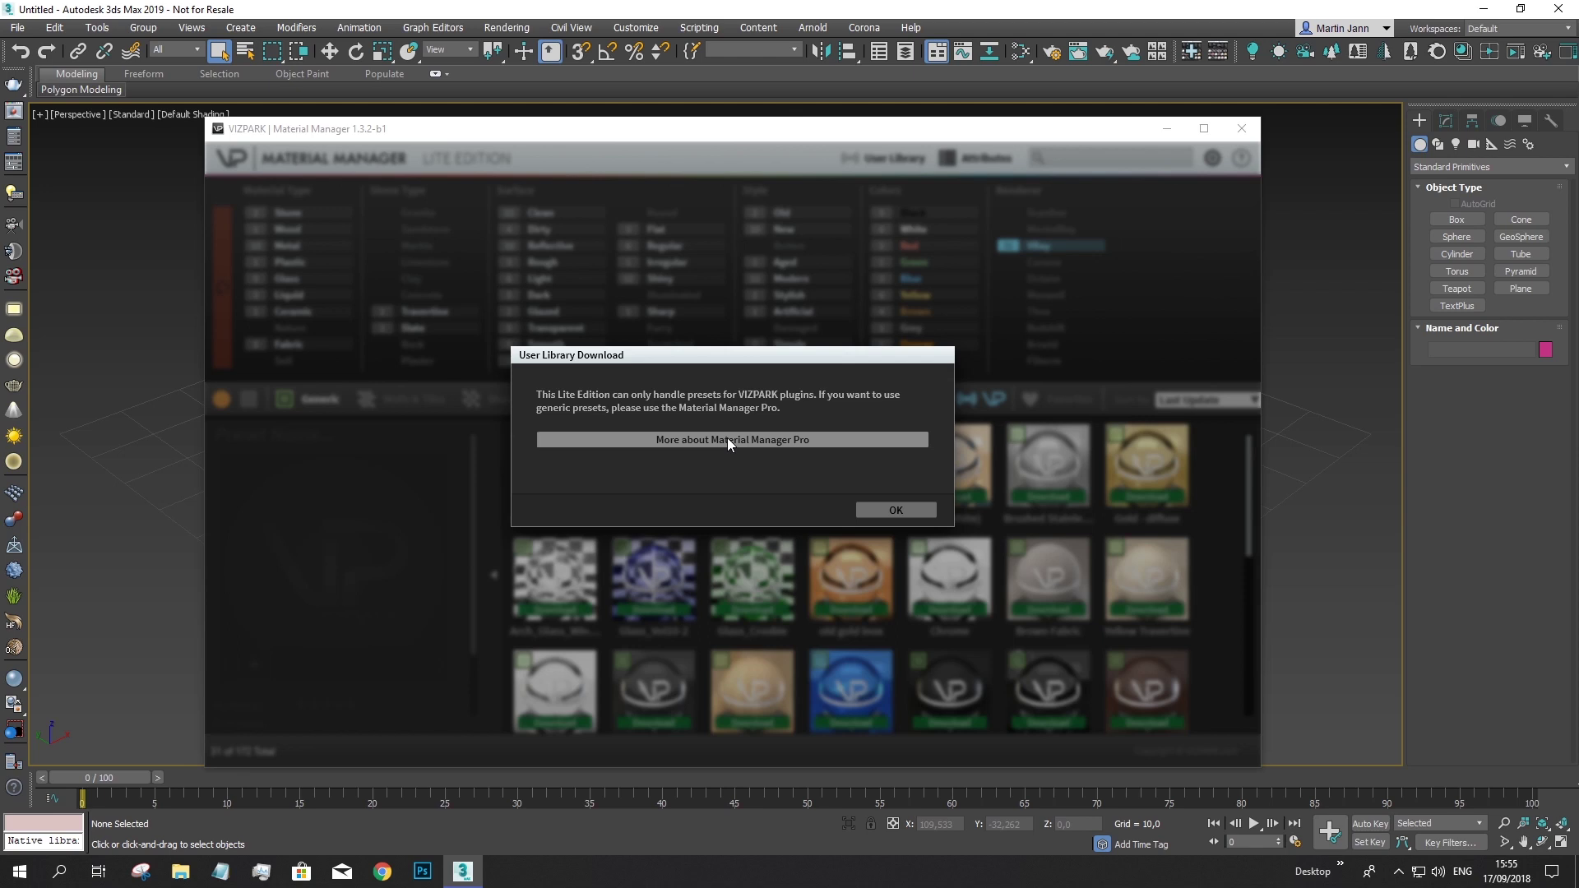
pyautogui.click(892, 510)
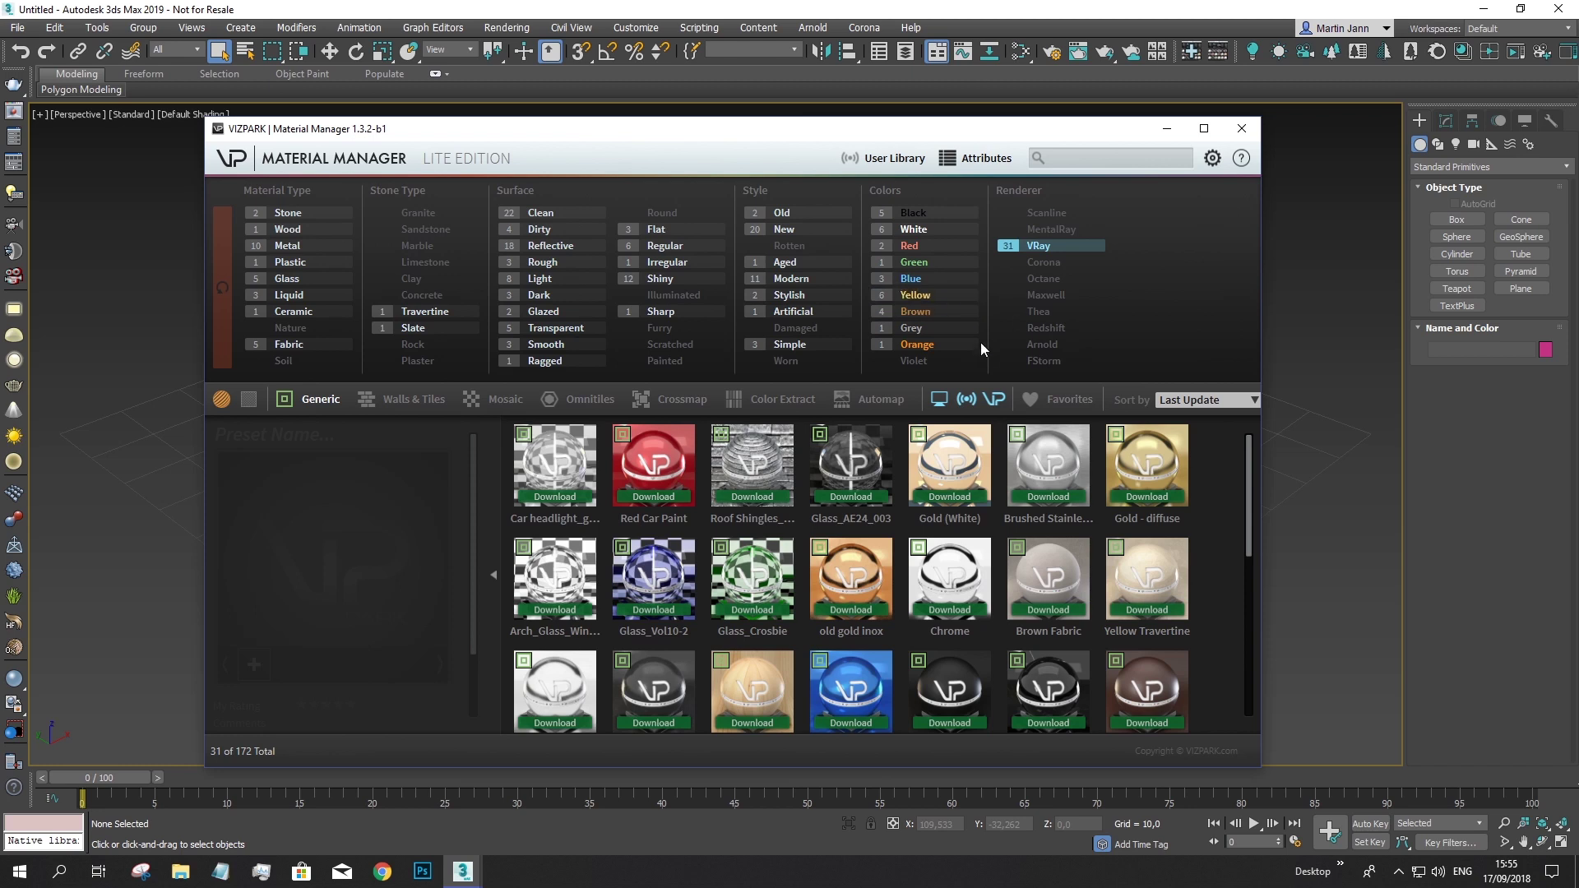
# Check the License tab in Material Manager preferences and launch the VIZPARK License Manager
pyautogui.click(1214, 158)
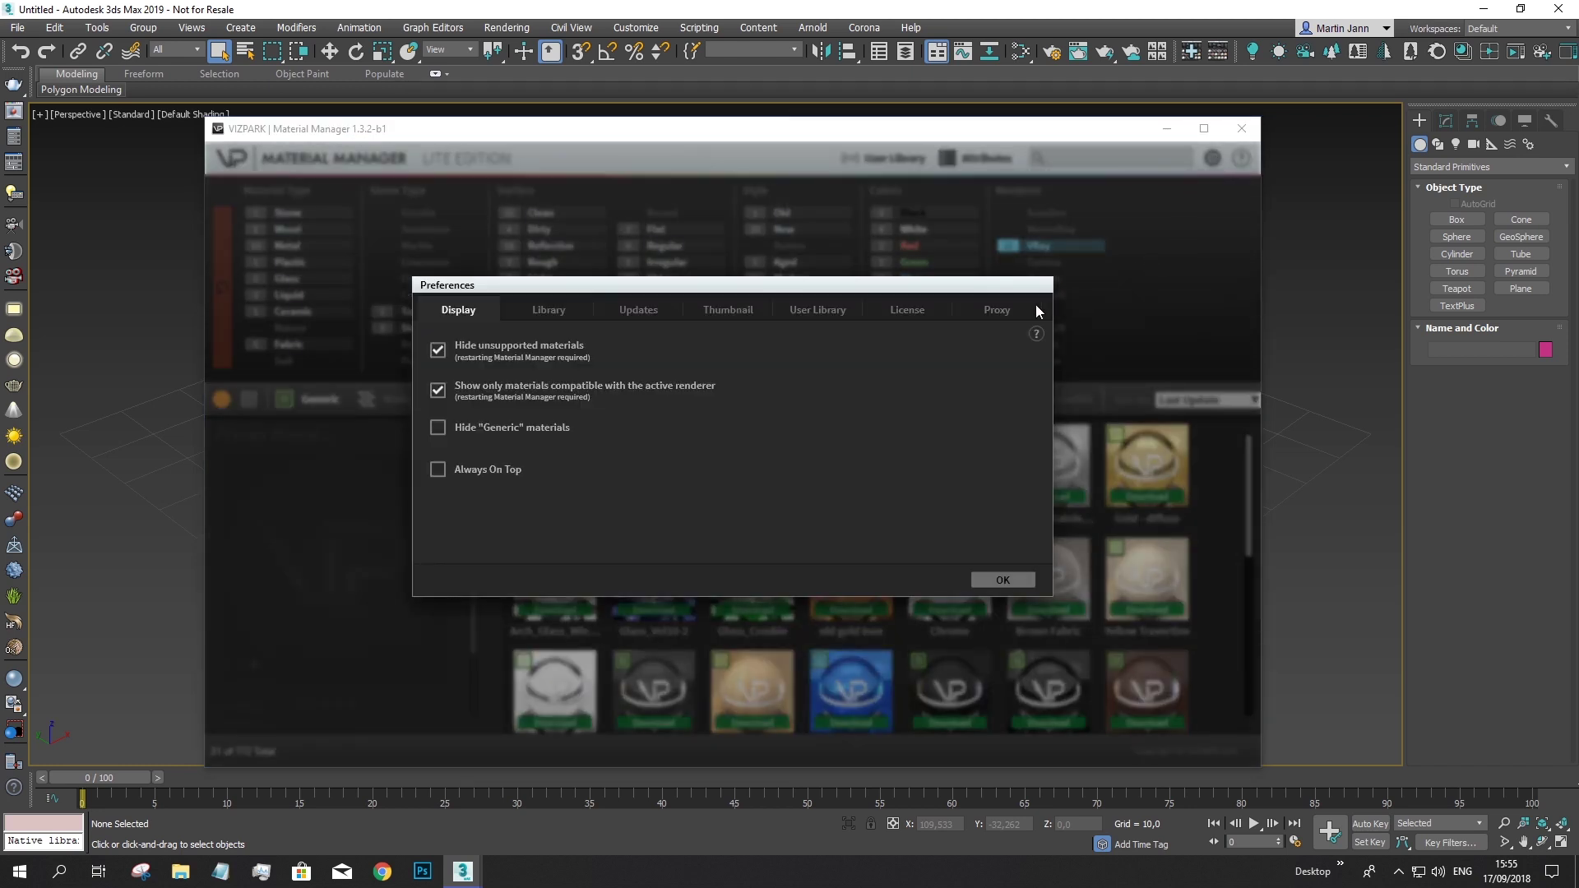
pyautogui.click(913, 310)
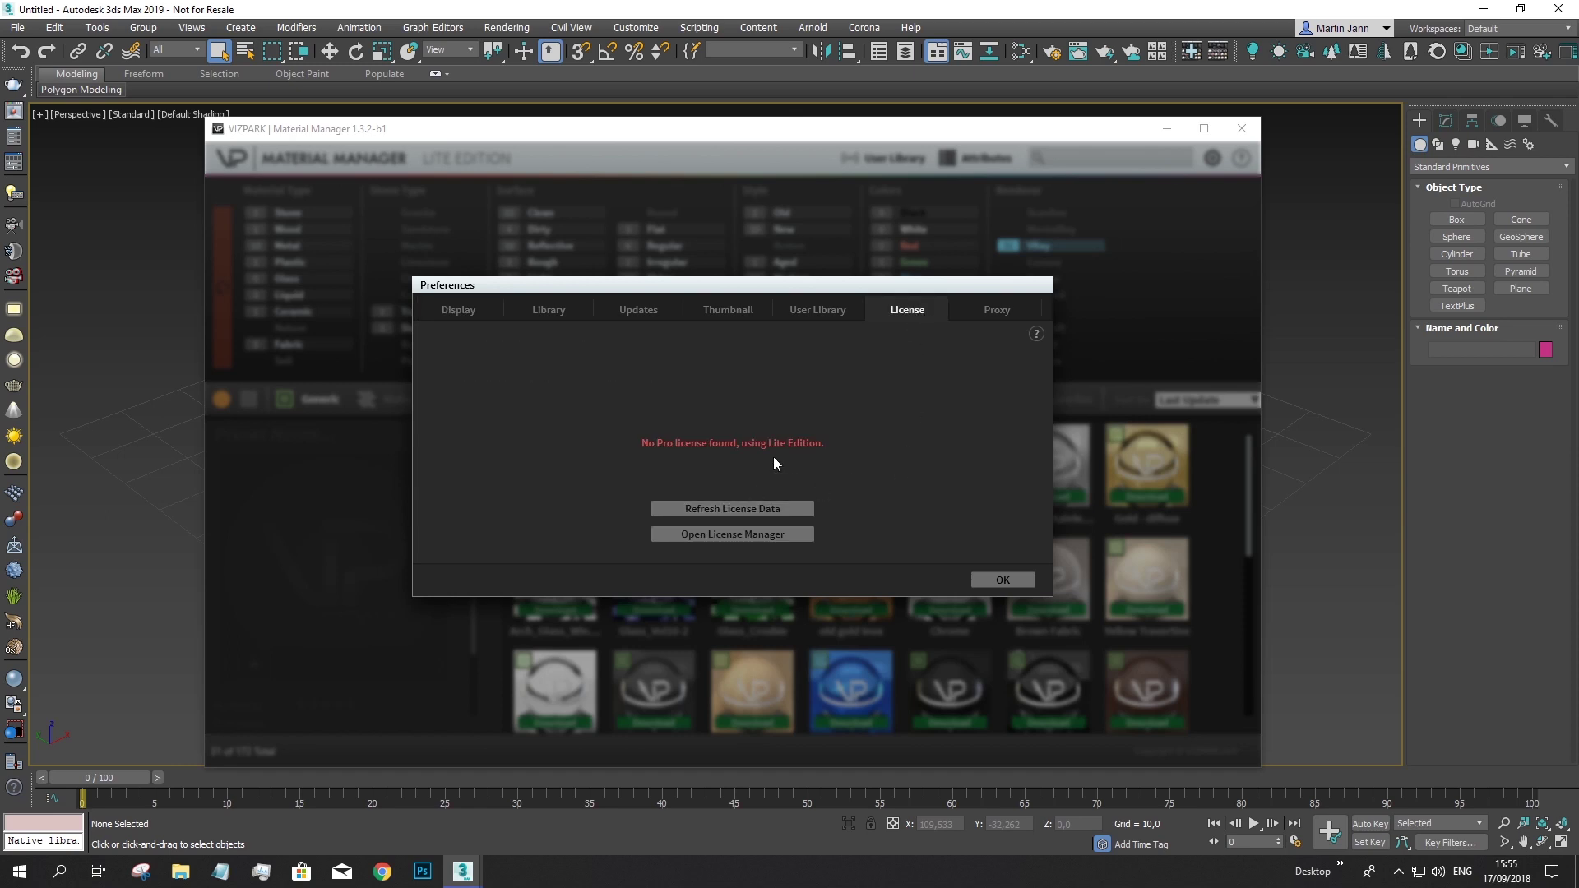
pyautogui.click(714, 535)
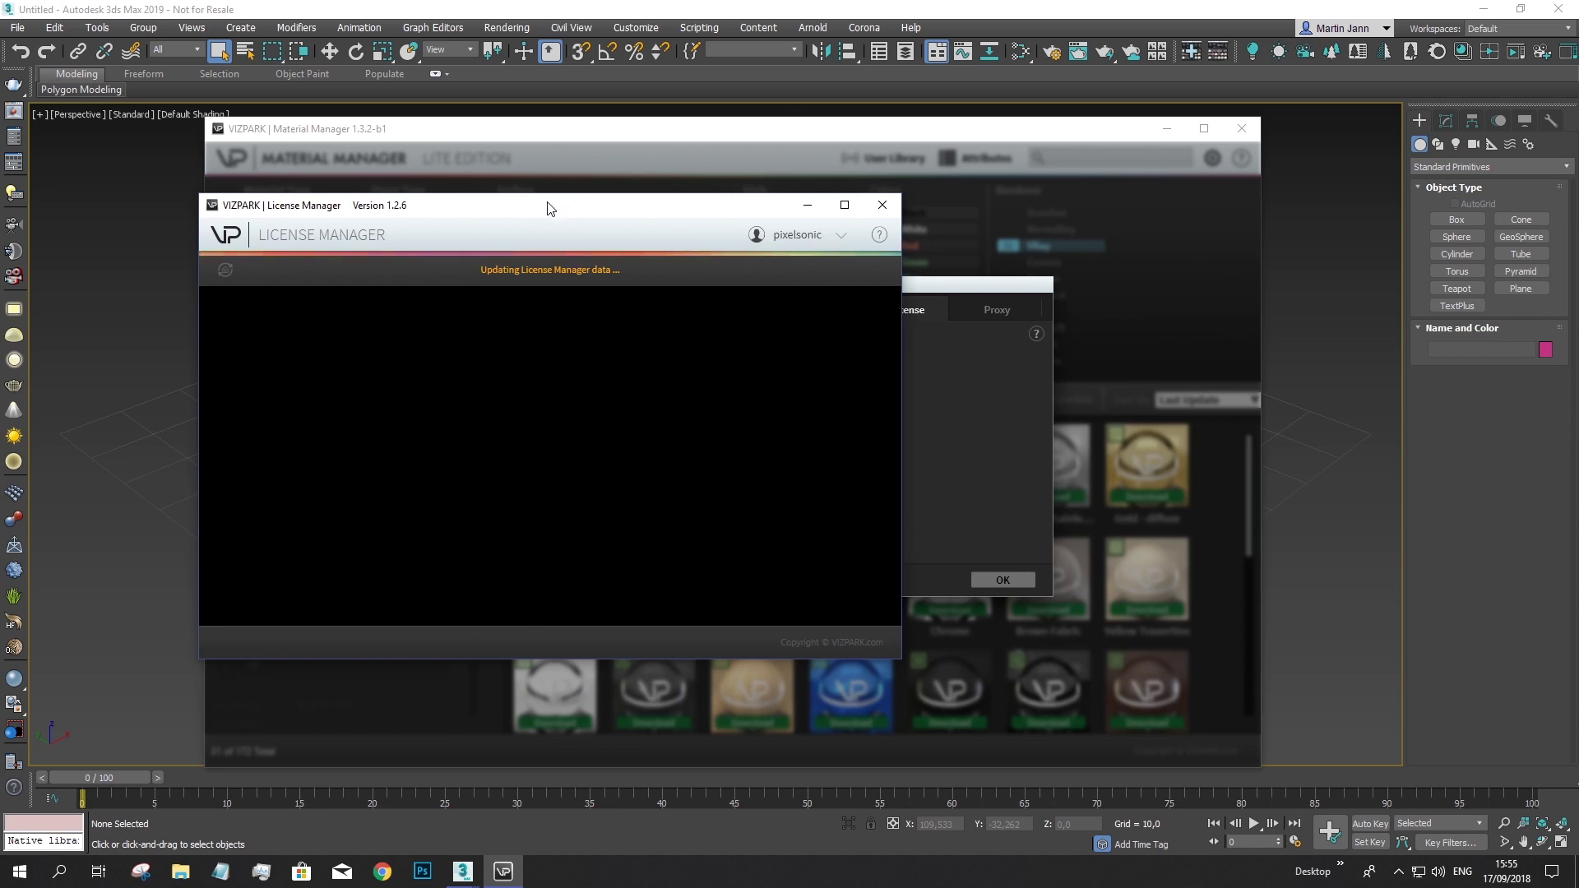
# Activate the Material Manager Pro licence, refresh the licence data and close Preferences
pyautogui.moveTo(548, 205); pyautogui.dragTo(815, 231)
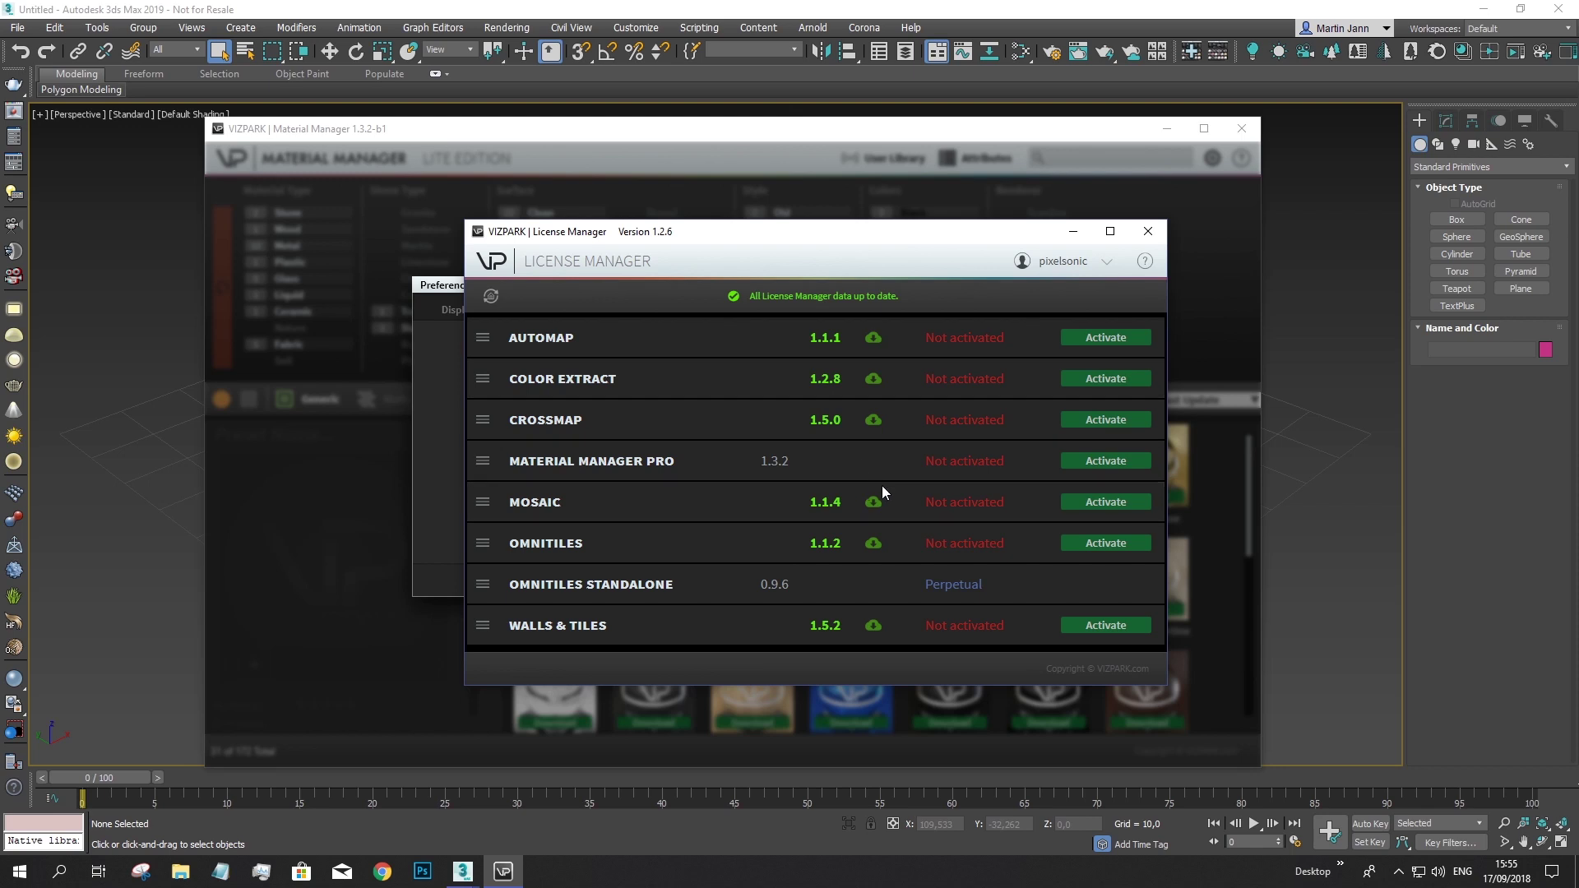
pyautogui.click(693, 473)
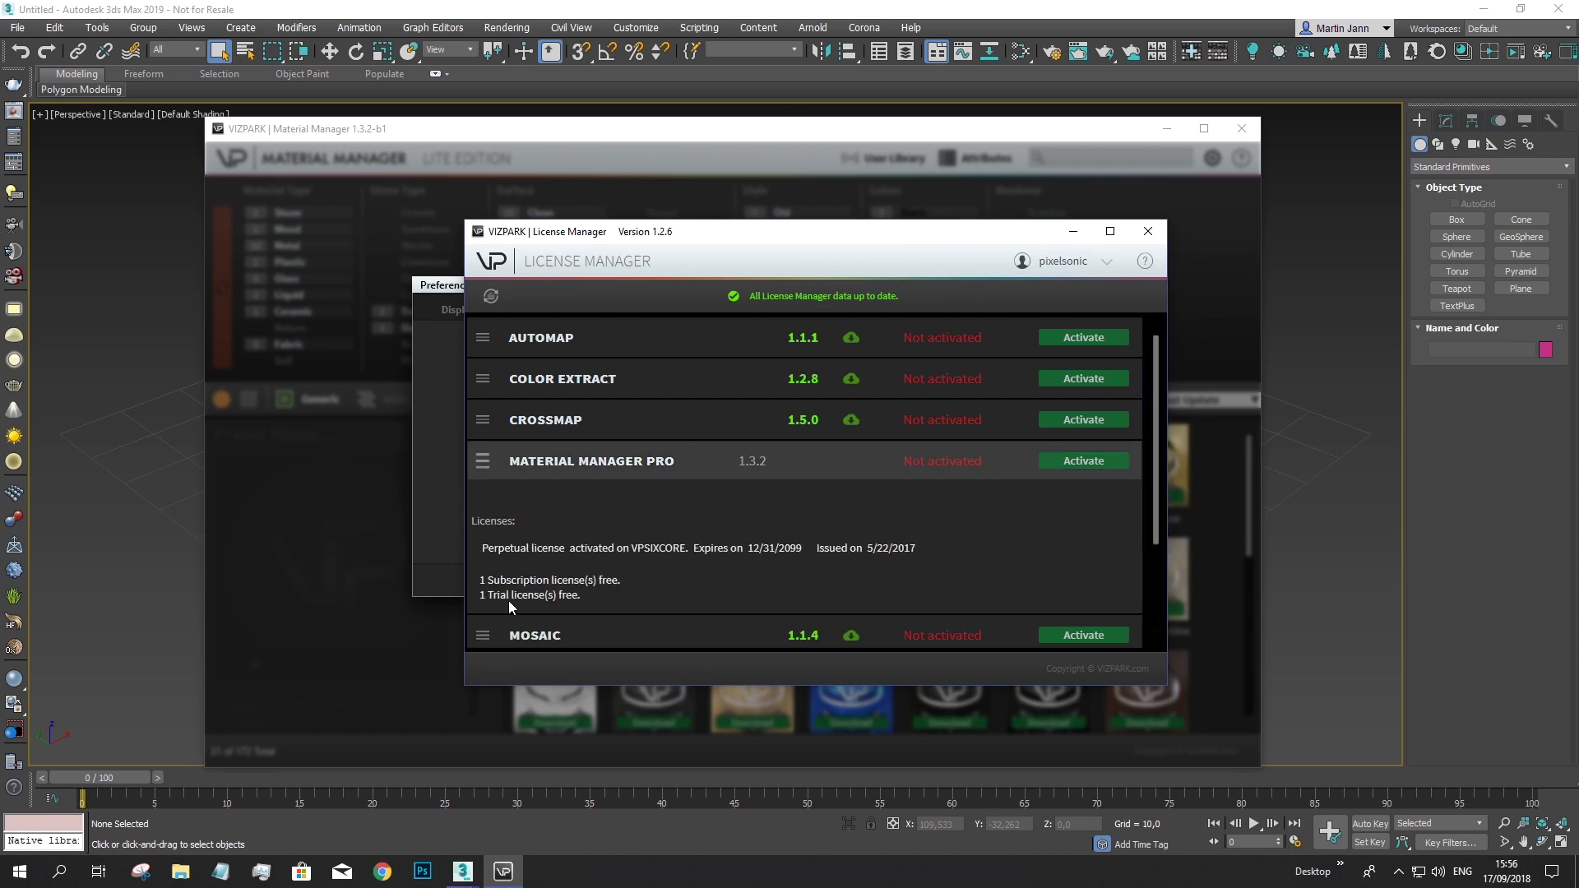
pyautogui.click(1079, 462)
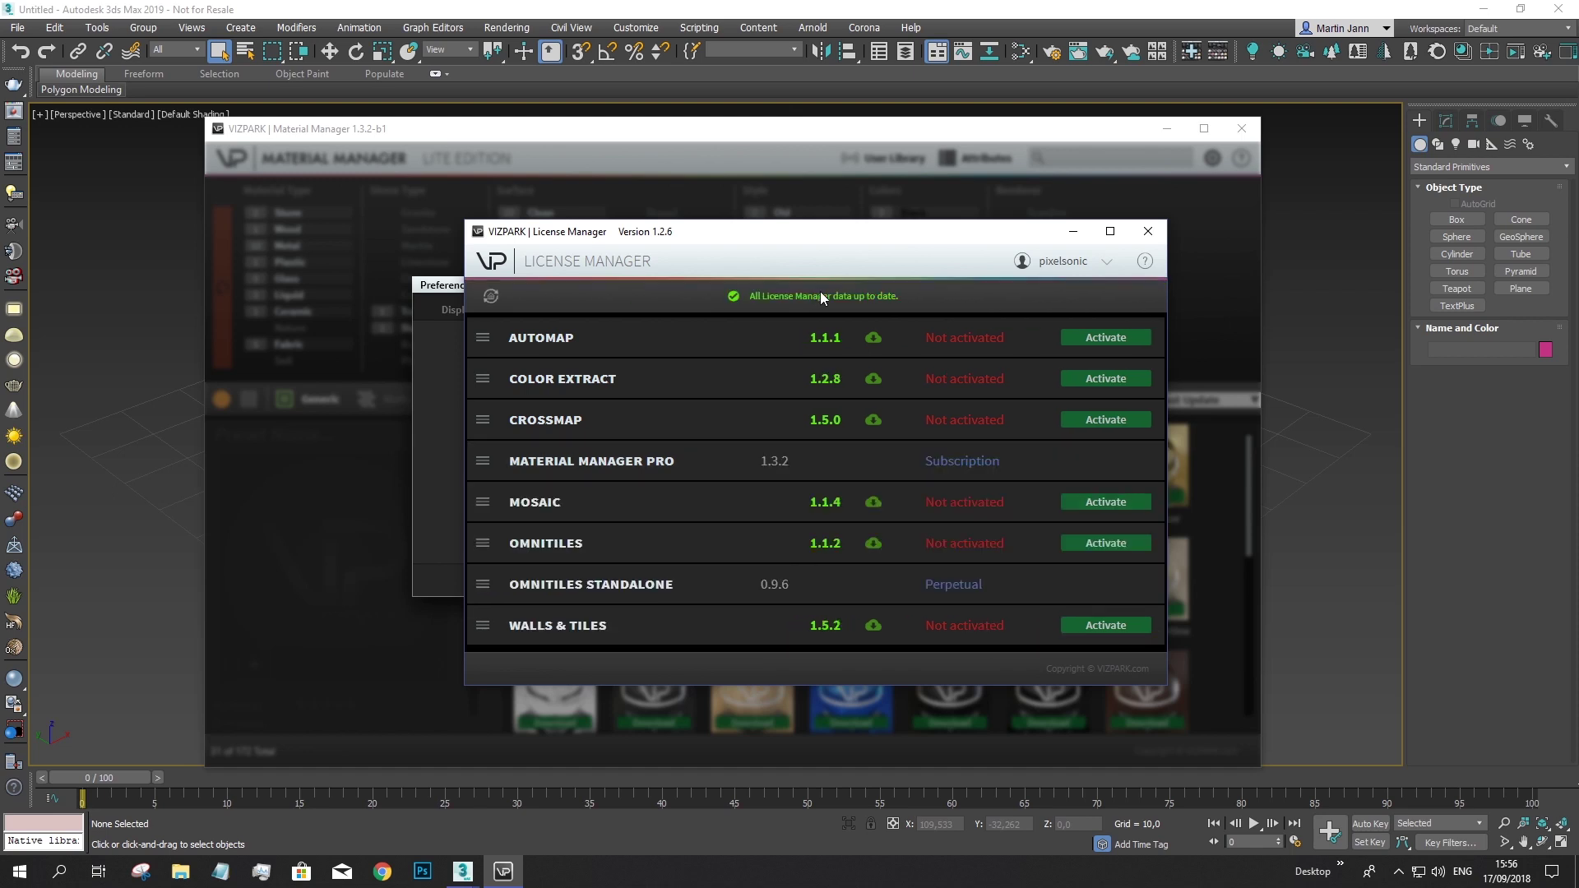
pyautogui.click(1149, 233)
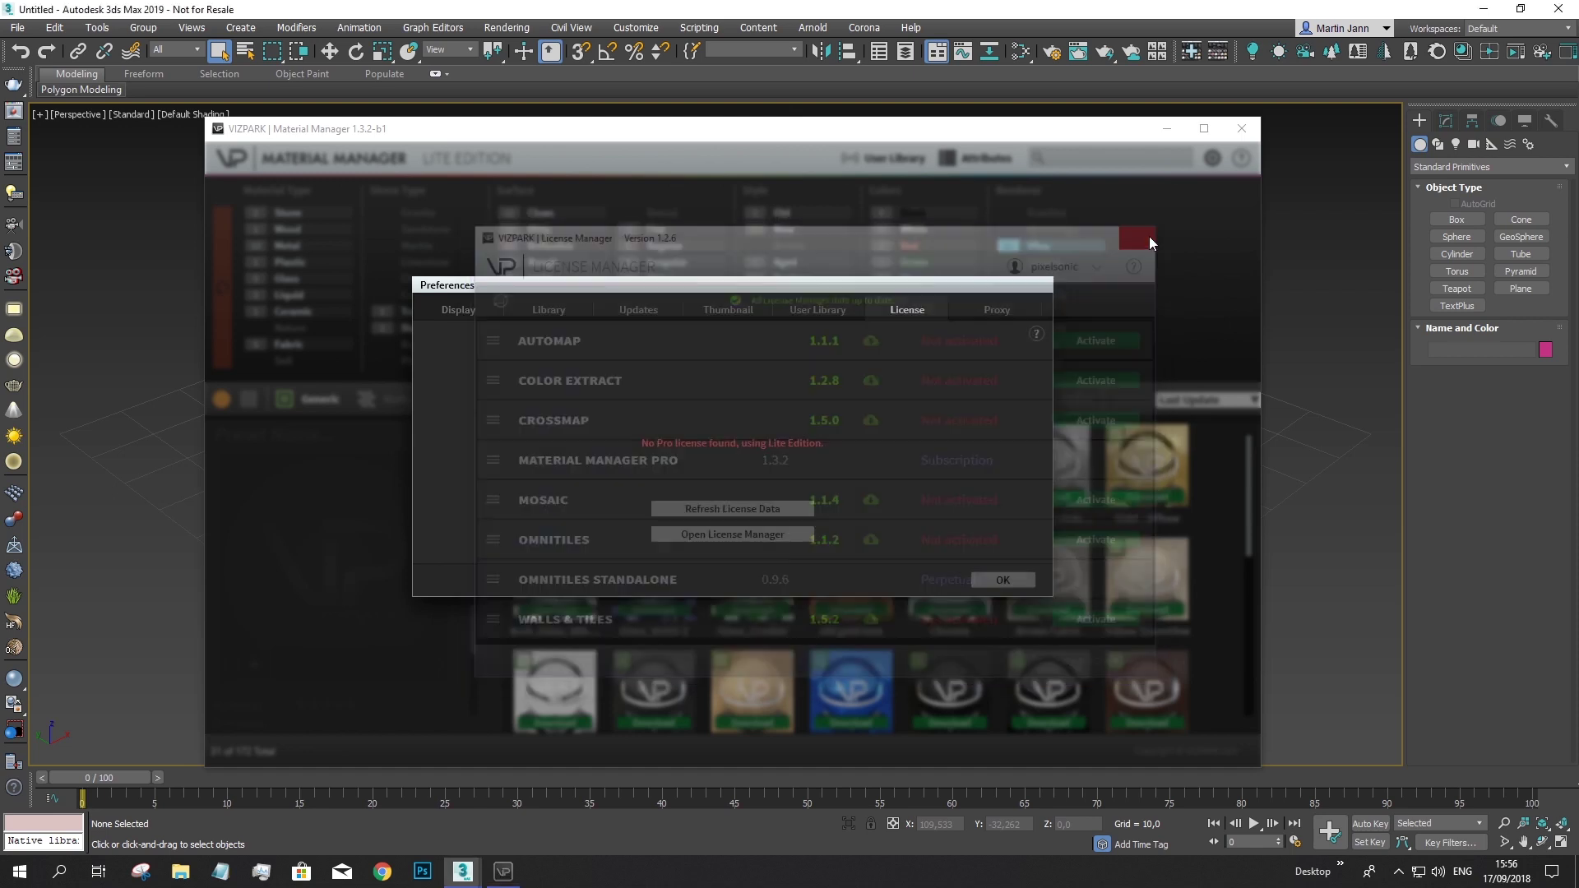
pyautogui.click(798, 507)
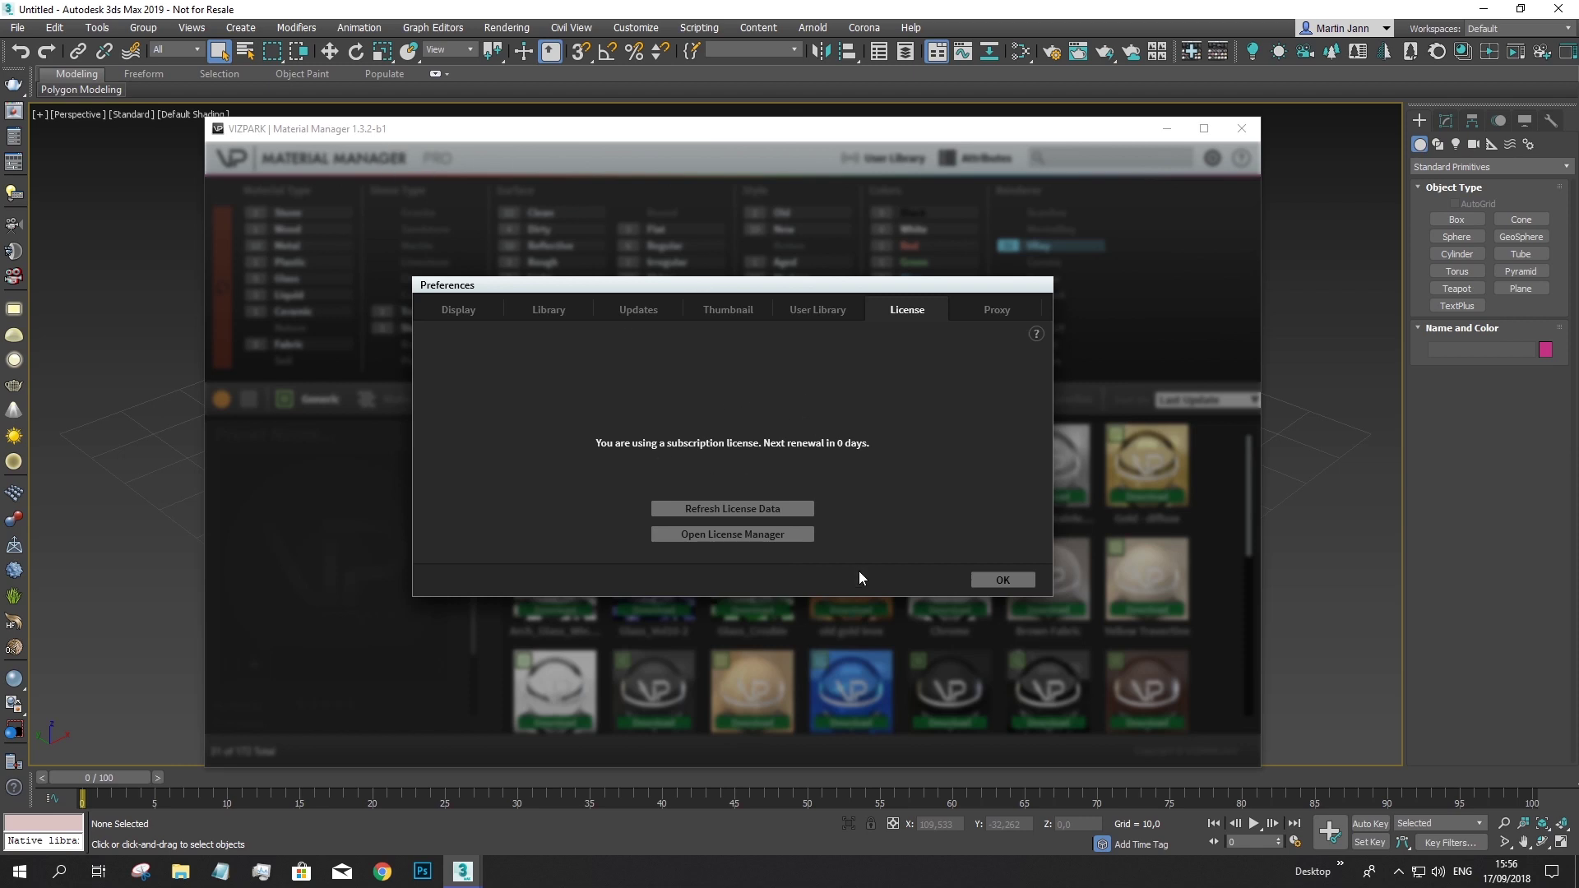
pyautogui.click(1018, 579)
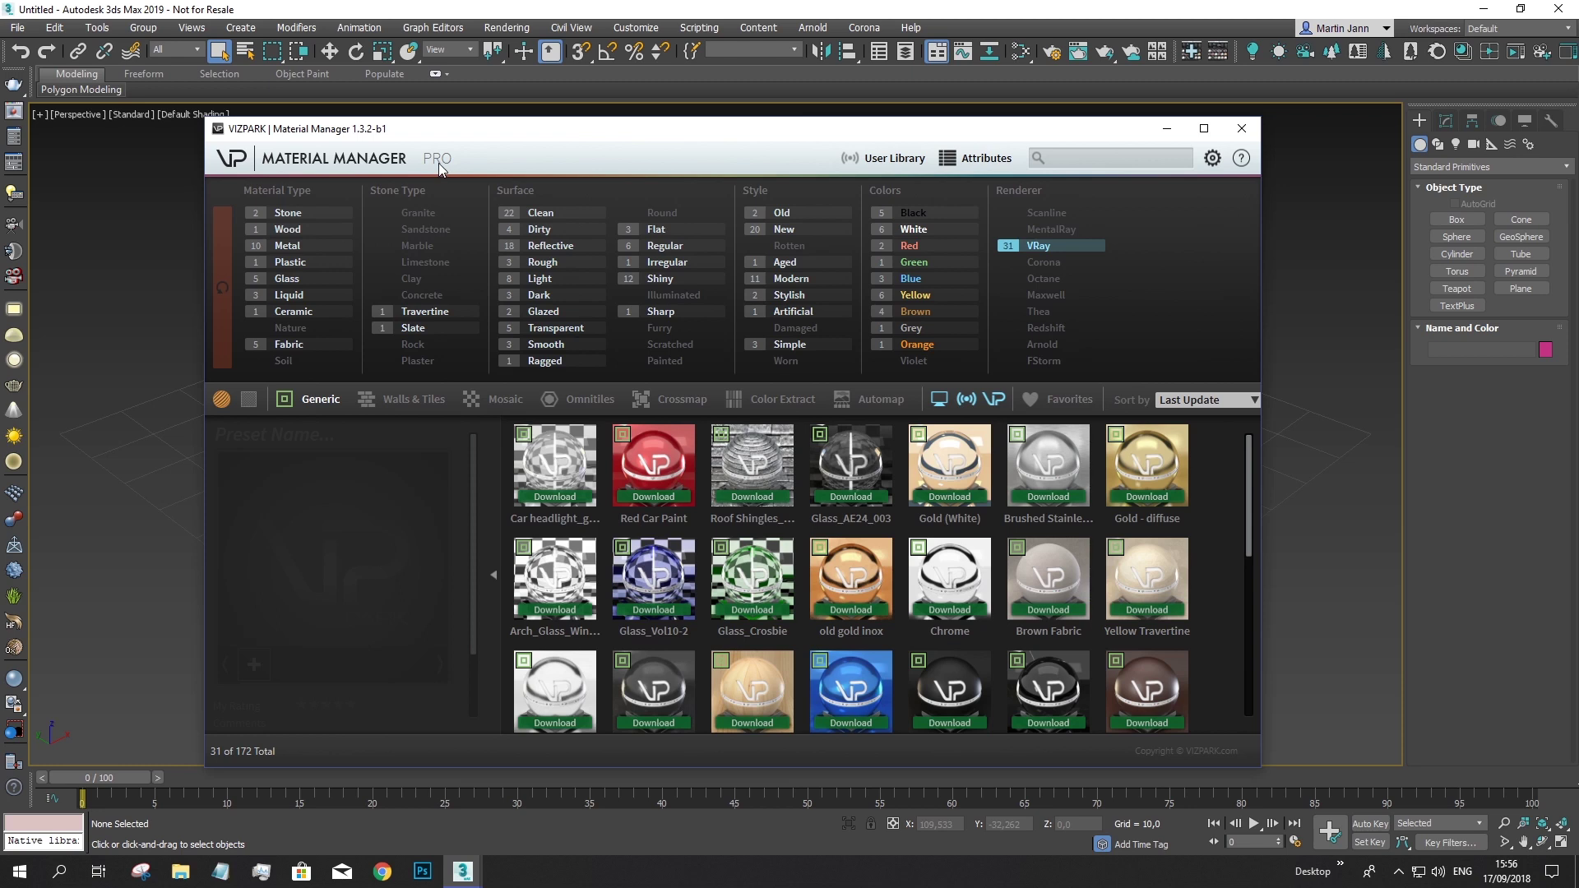
pyautogui.click(320, 401)
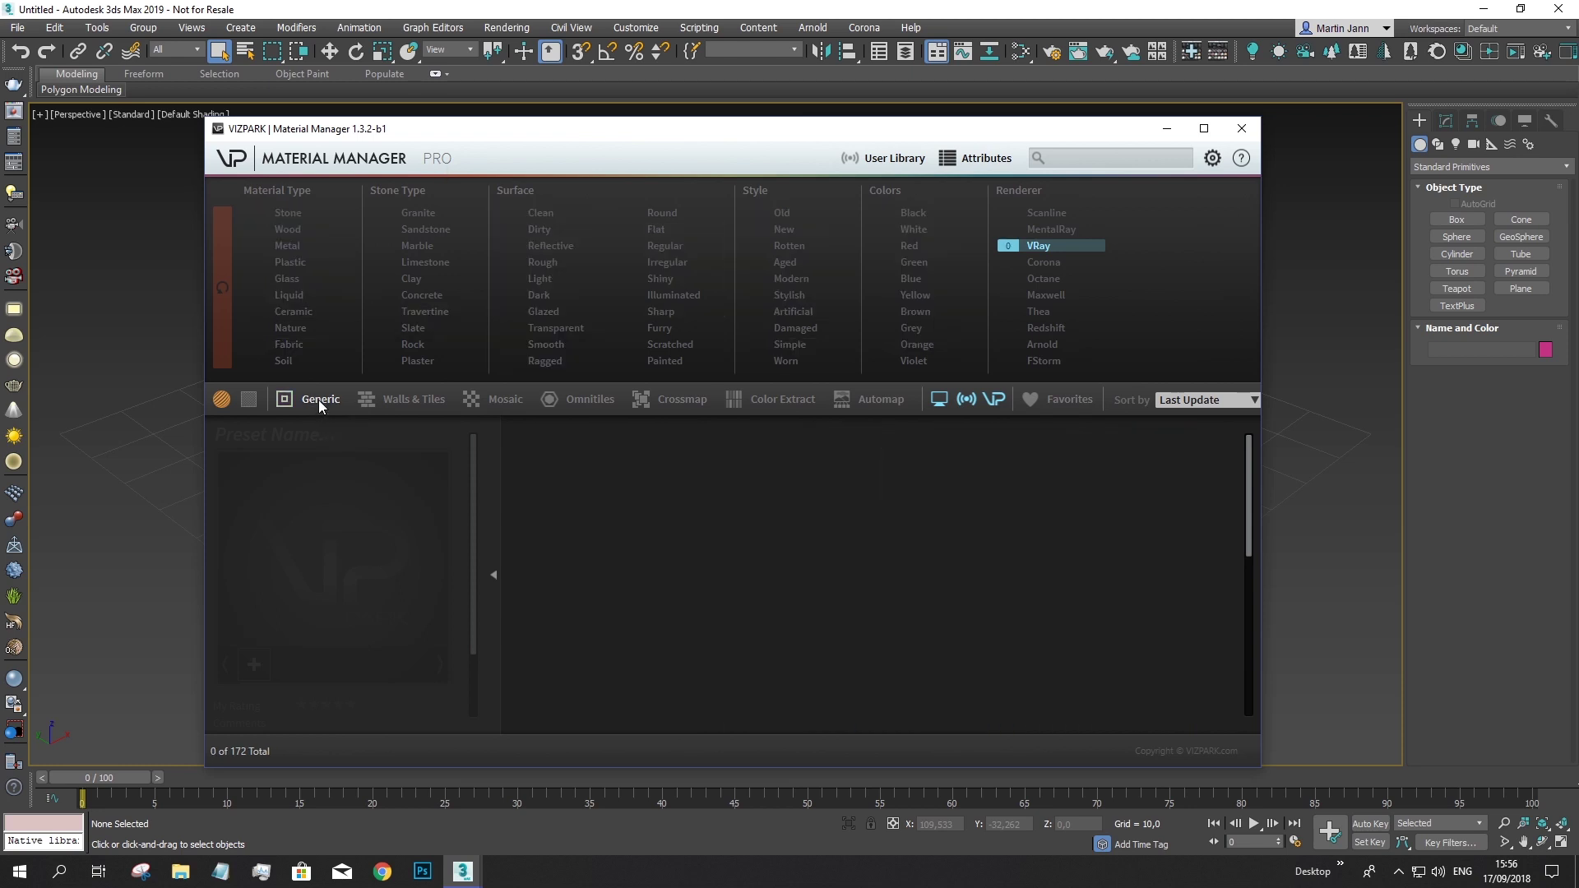
pyautogui.click(566, 499)
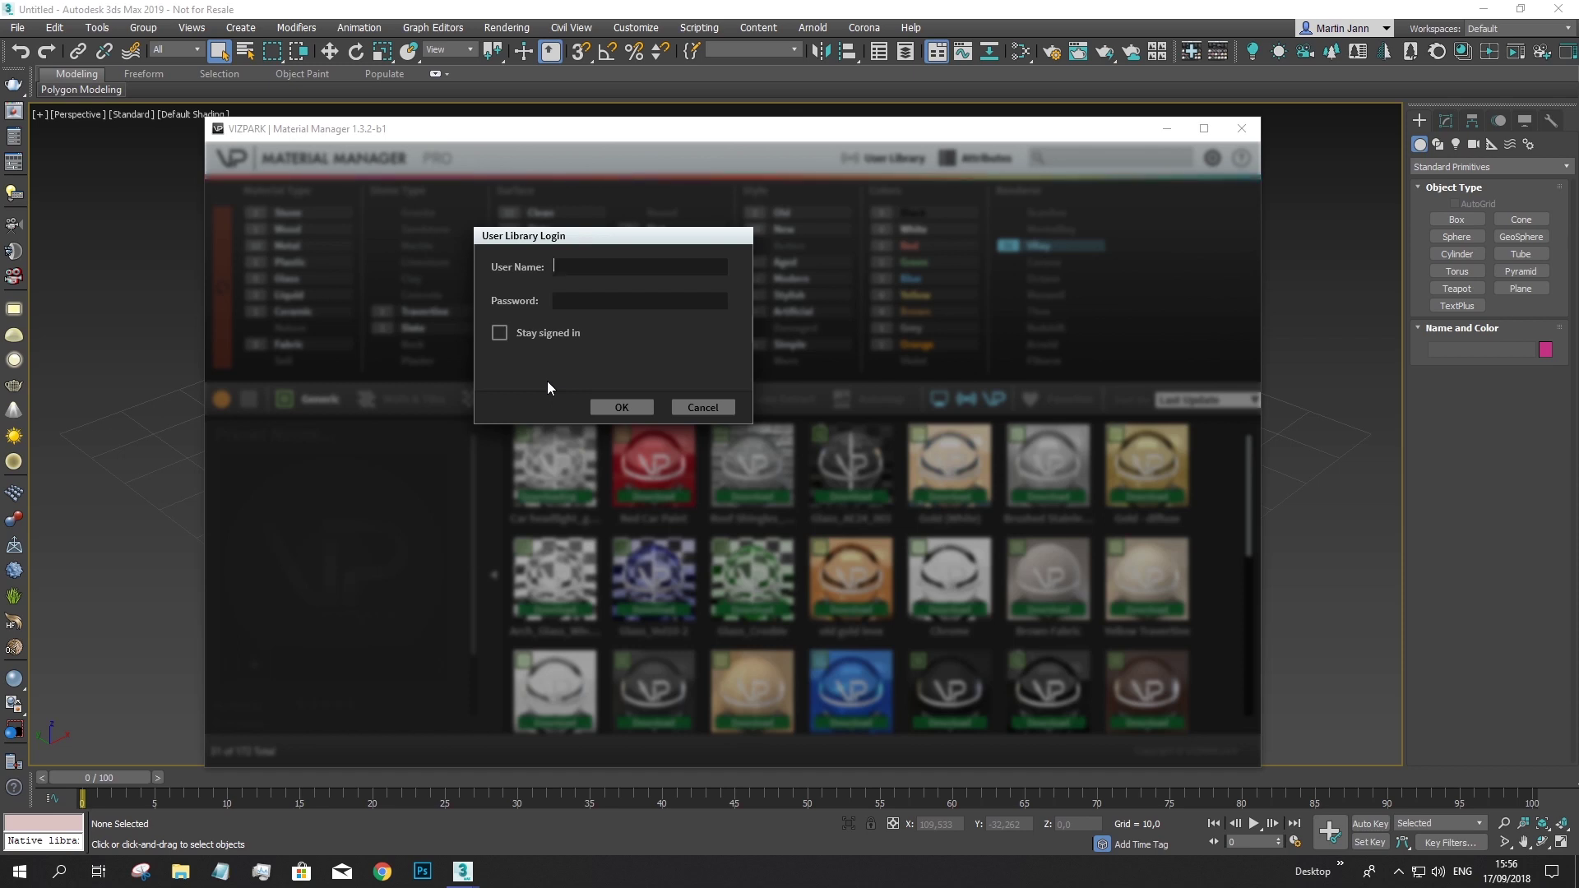
pyautogui.click(693, 407)
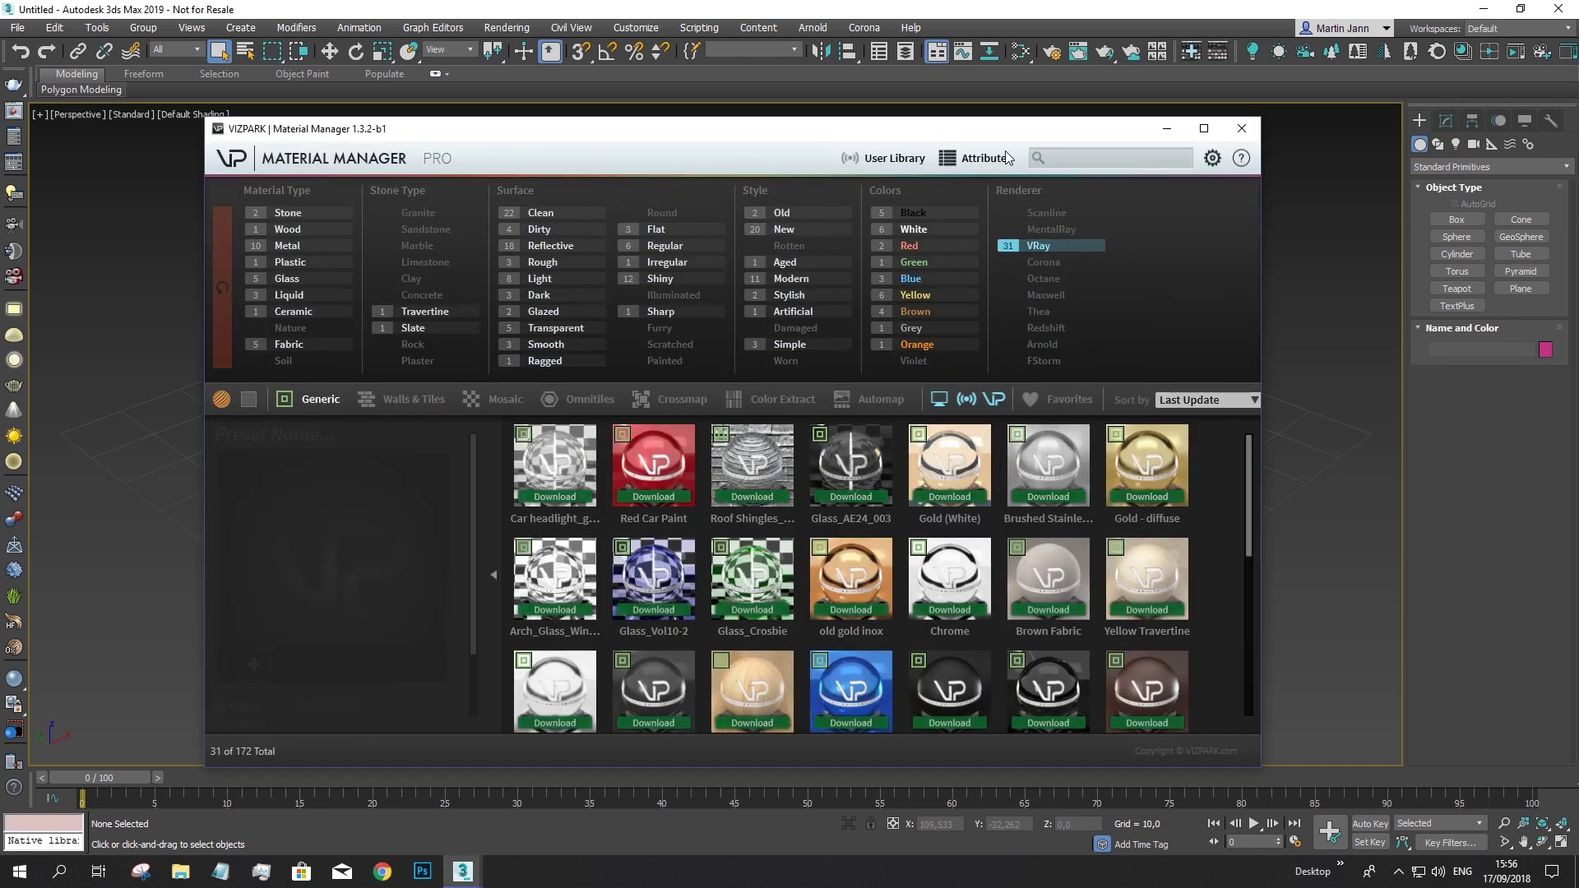
# Select the Gold - diffuse preset to show its preview and tags
pyautogui.moveTo(1008, 132); pyautogui.dragTo(848, 135)
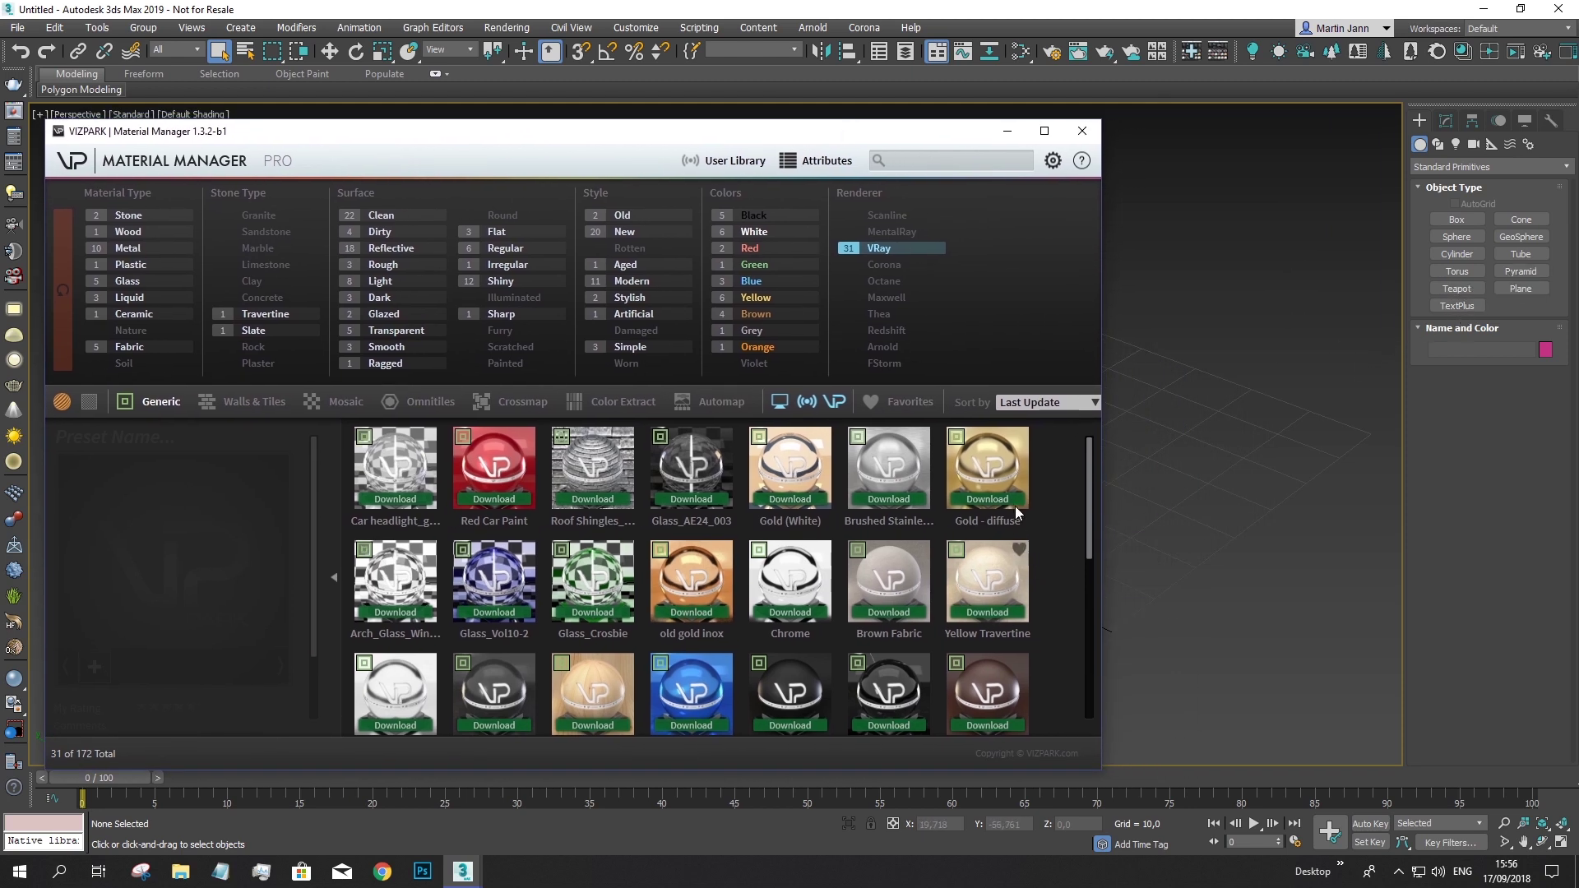
pyautogui.moveTo(1004, 476)
pyautogui.mouseDown()
pyautogui.moveTo(1168, 465)
pyautogui.moveTo(1023, 466)
pyautogui.mouseUp()
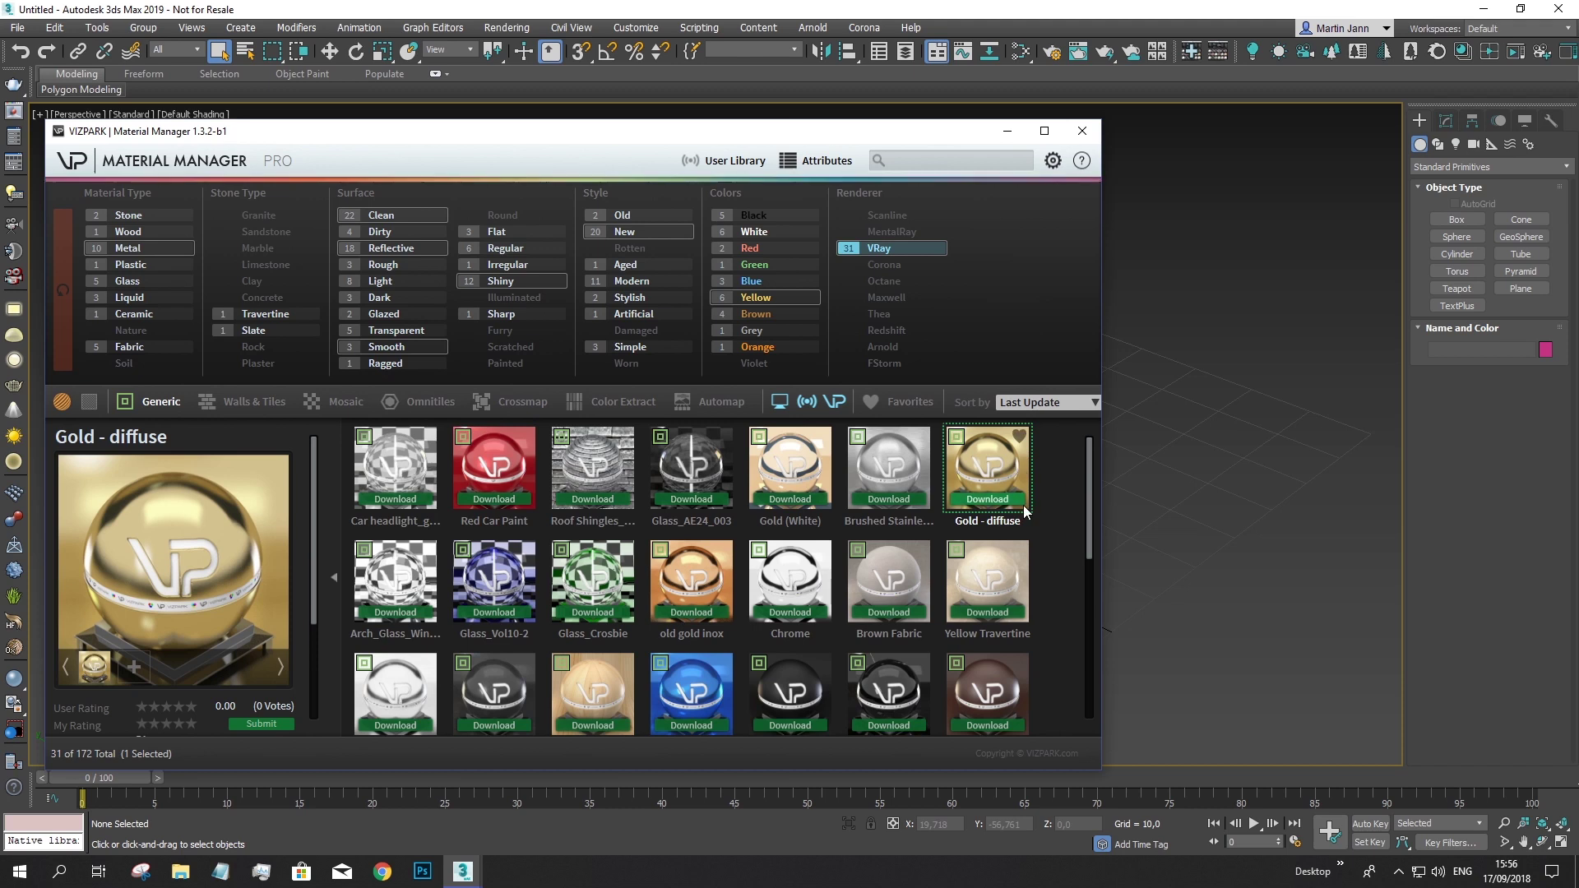
pyautogui.moveTo(851, 138); pyautogui.dragTo(1030, 138)
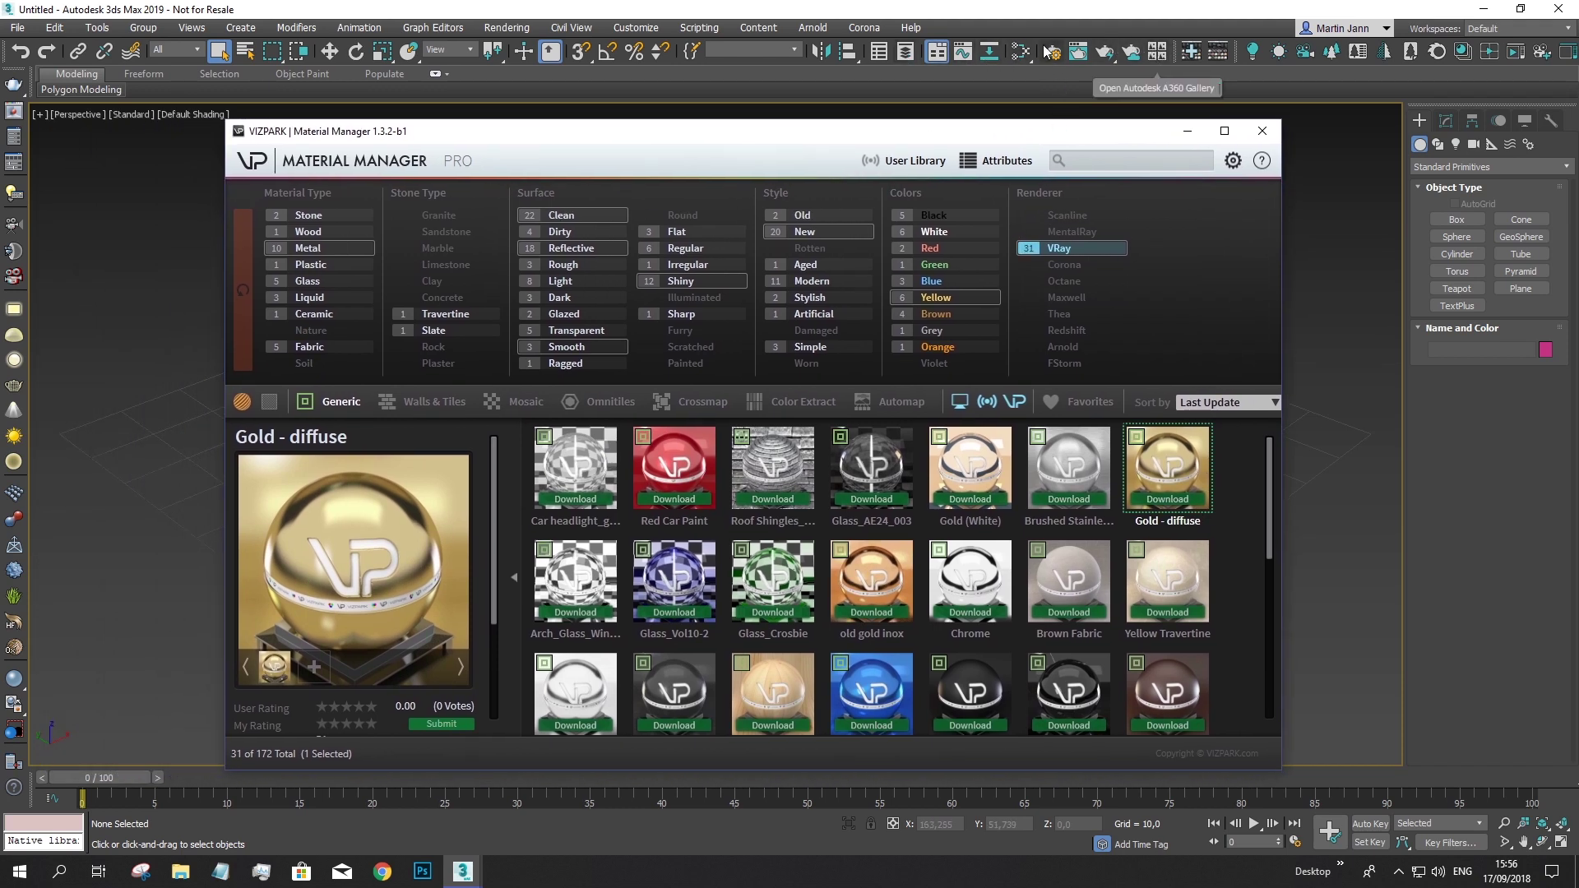
# Open the 3ds Max Material Editor and bring the Material Manager back in front
pyautogui.click(1020, 52)
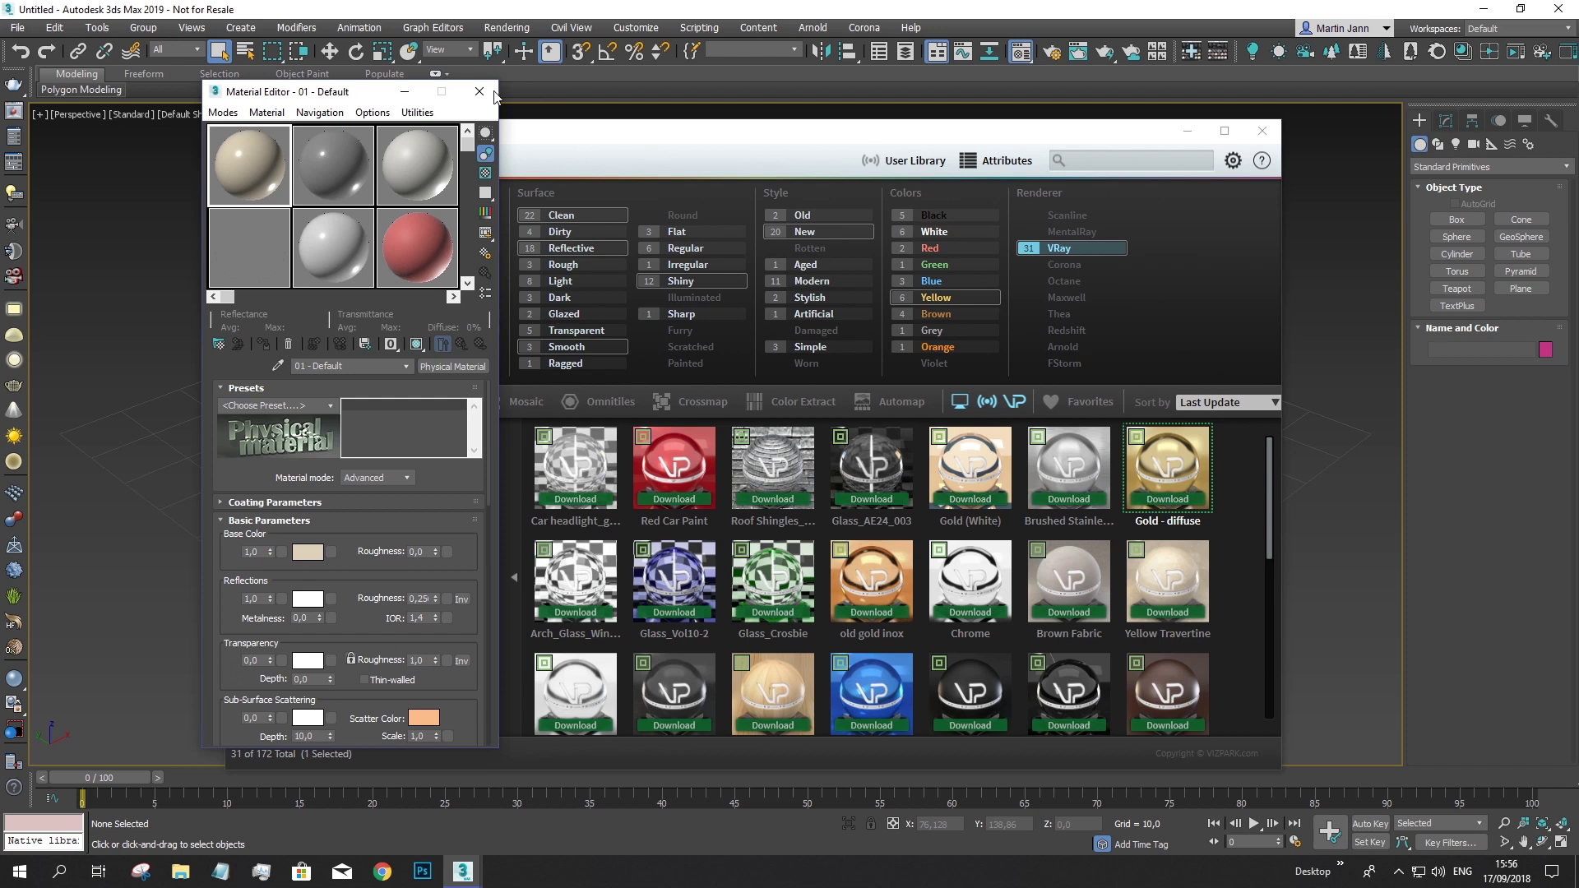
pyautogui.click(743, 160)
pyautogui.moveTo(816, 137); pyautogui.dragTo(825, 131)
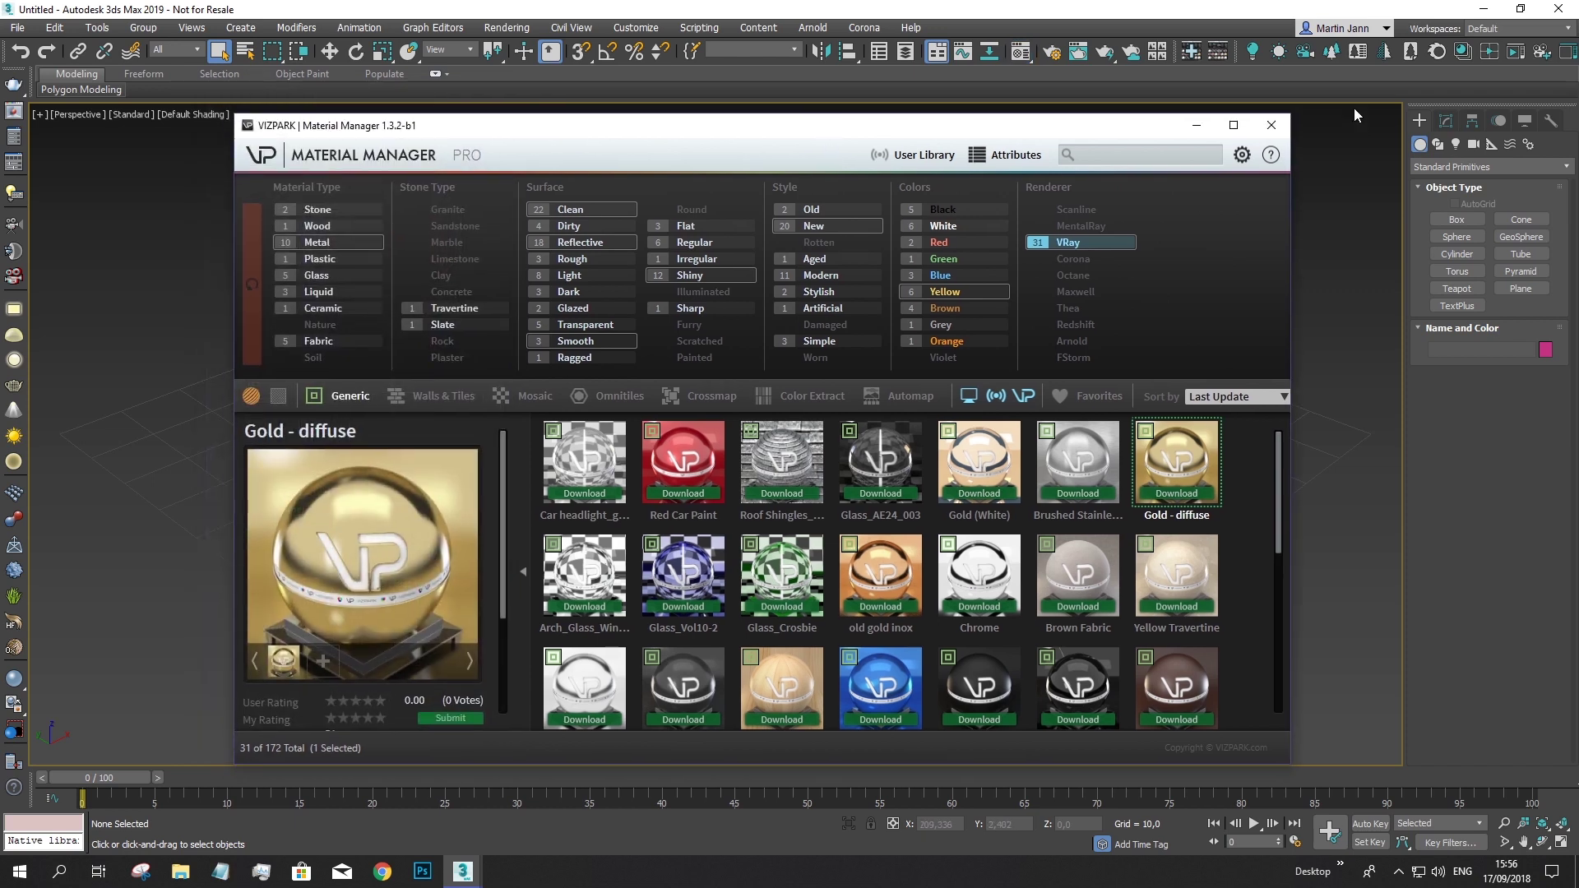
# Select the scene's Metal material in the save panel and save it to the library
pyautogui.click(1191, 52)
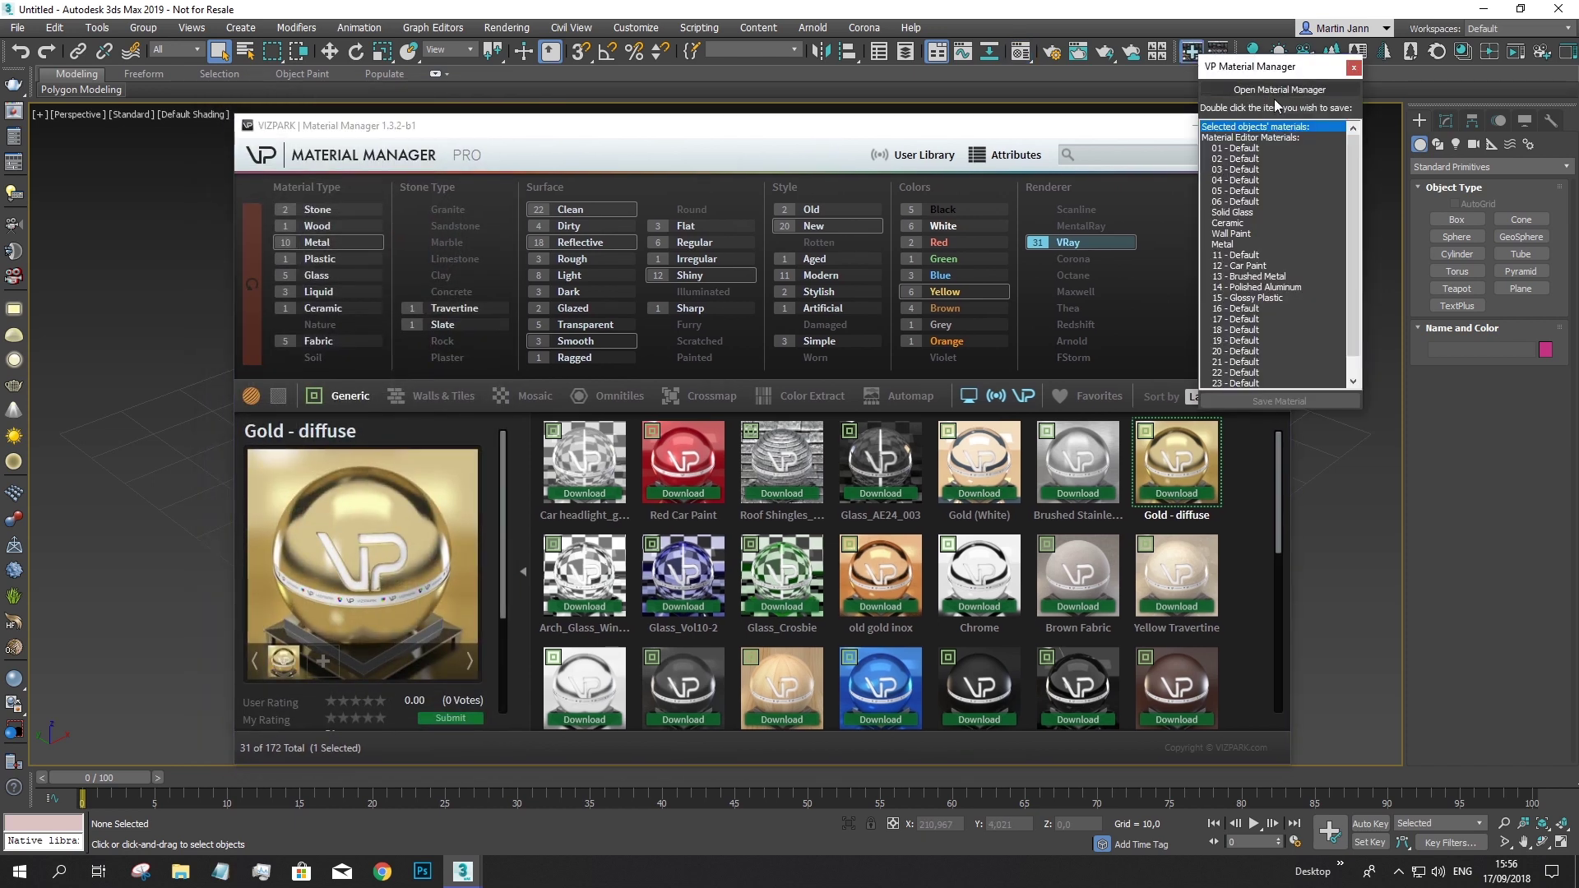
pyautogui.click(1256, 245)
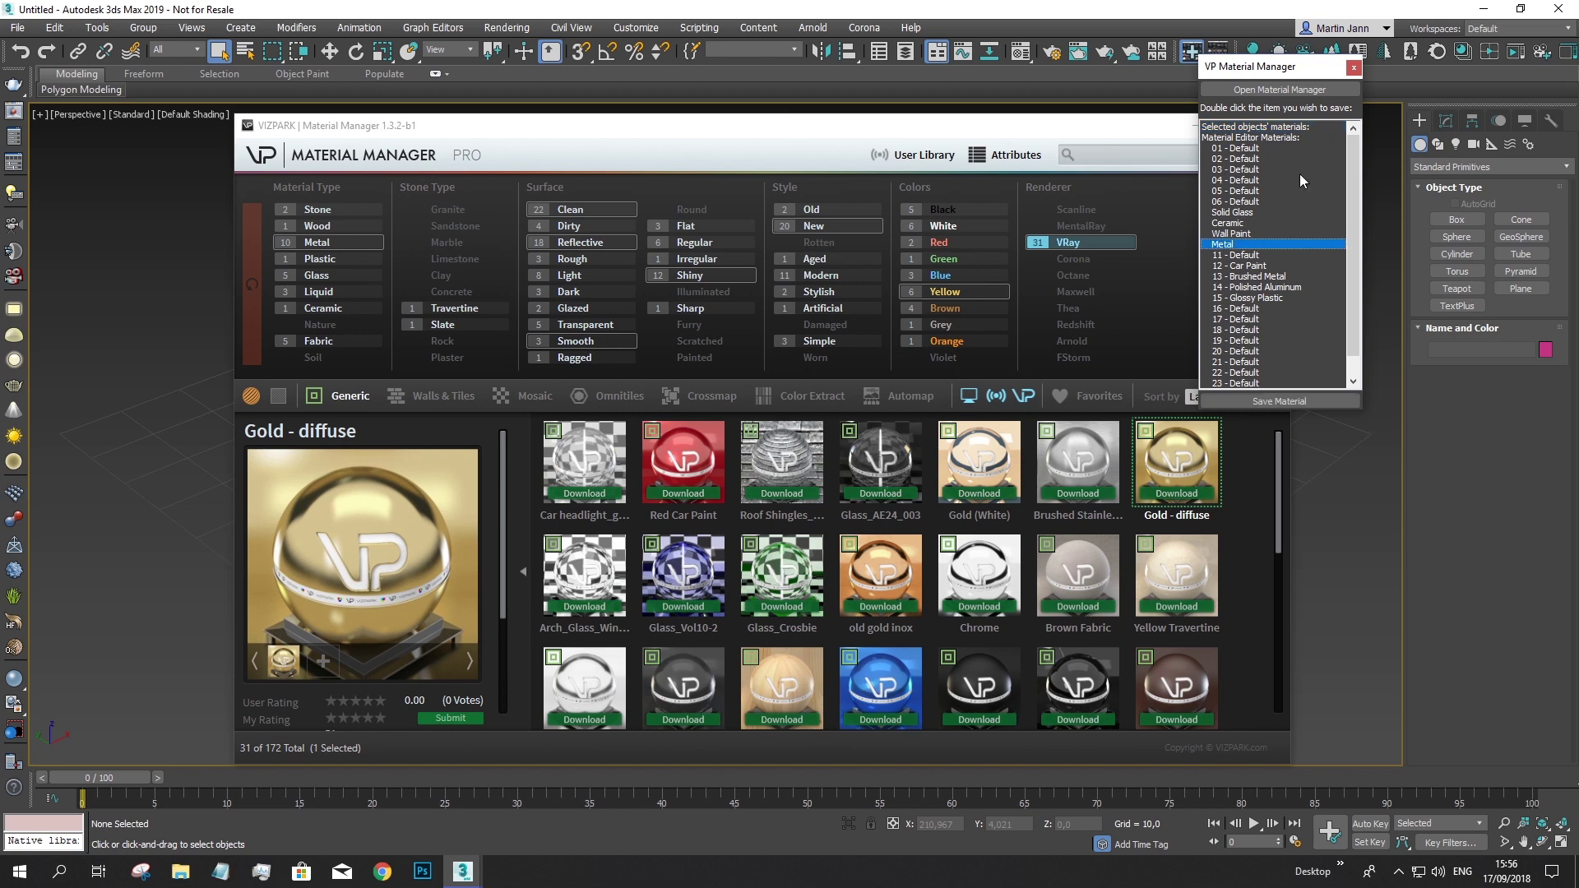
pyautogui.click(1305, 398)
pyautogui.moveTo(866, 457)
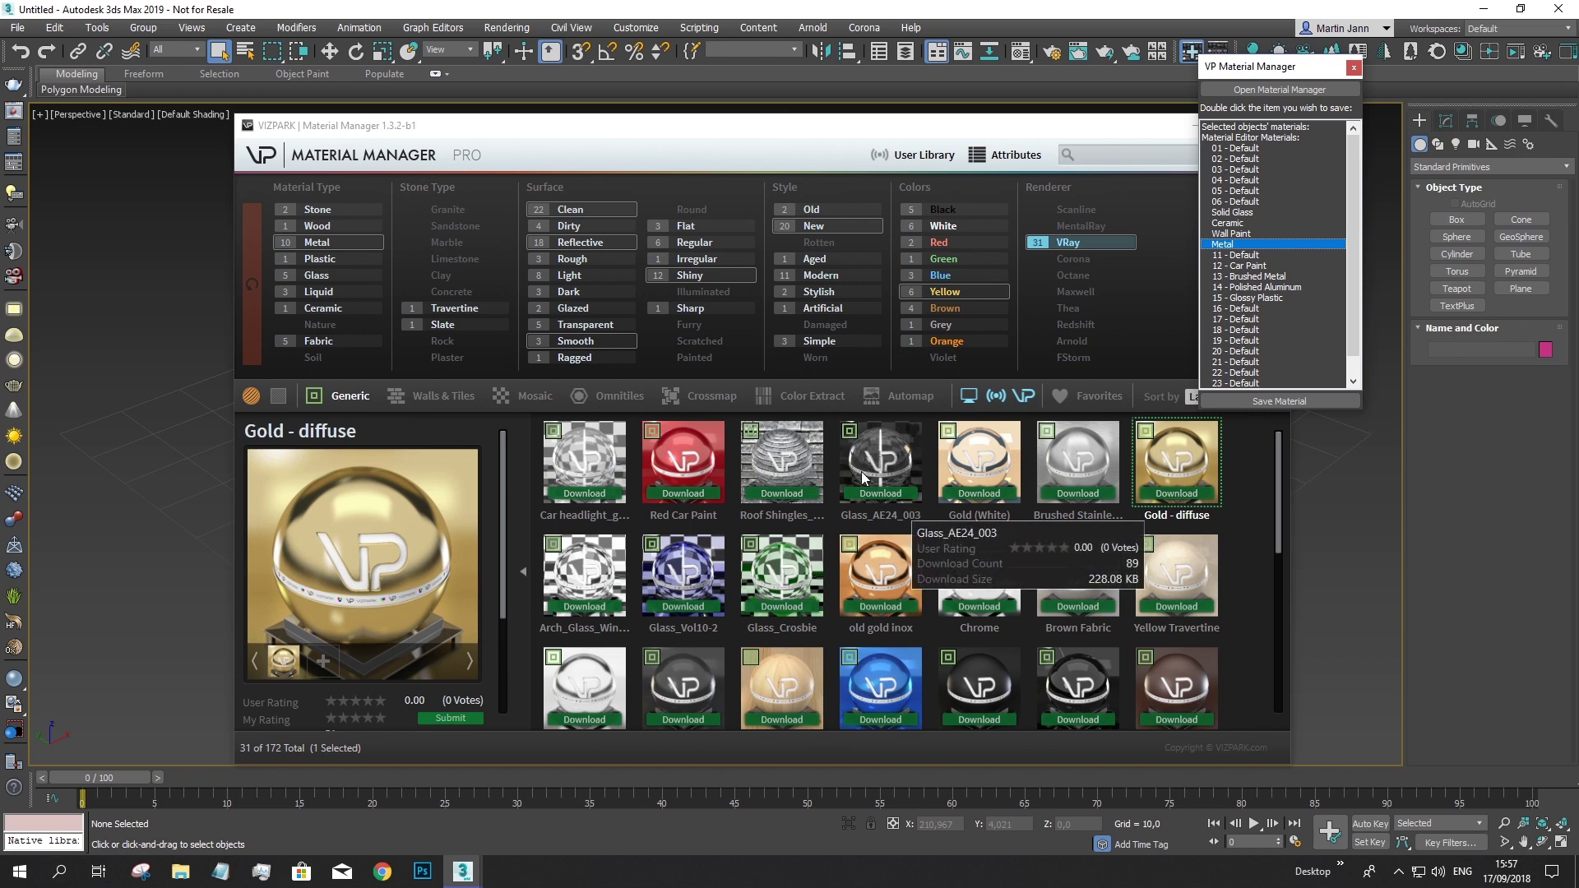
pyautogui.moveTo(784, 553)
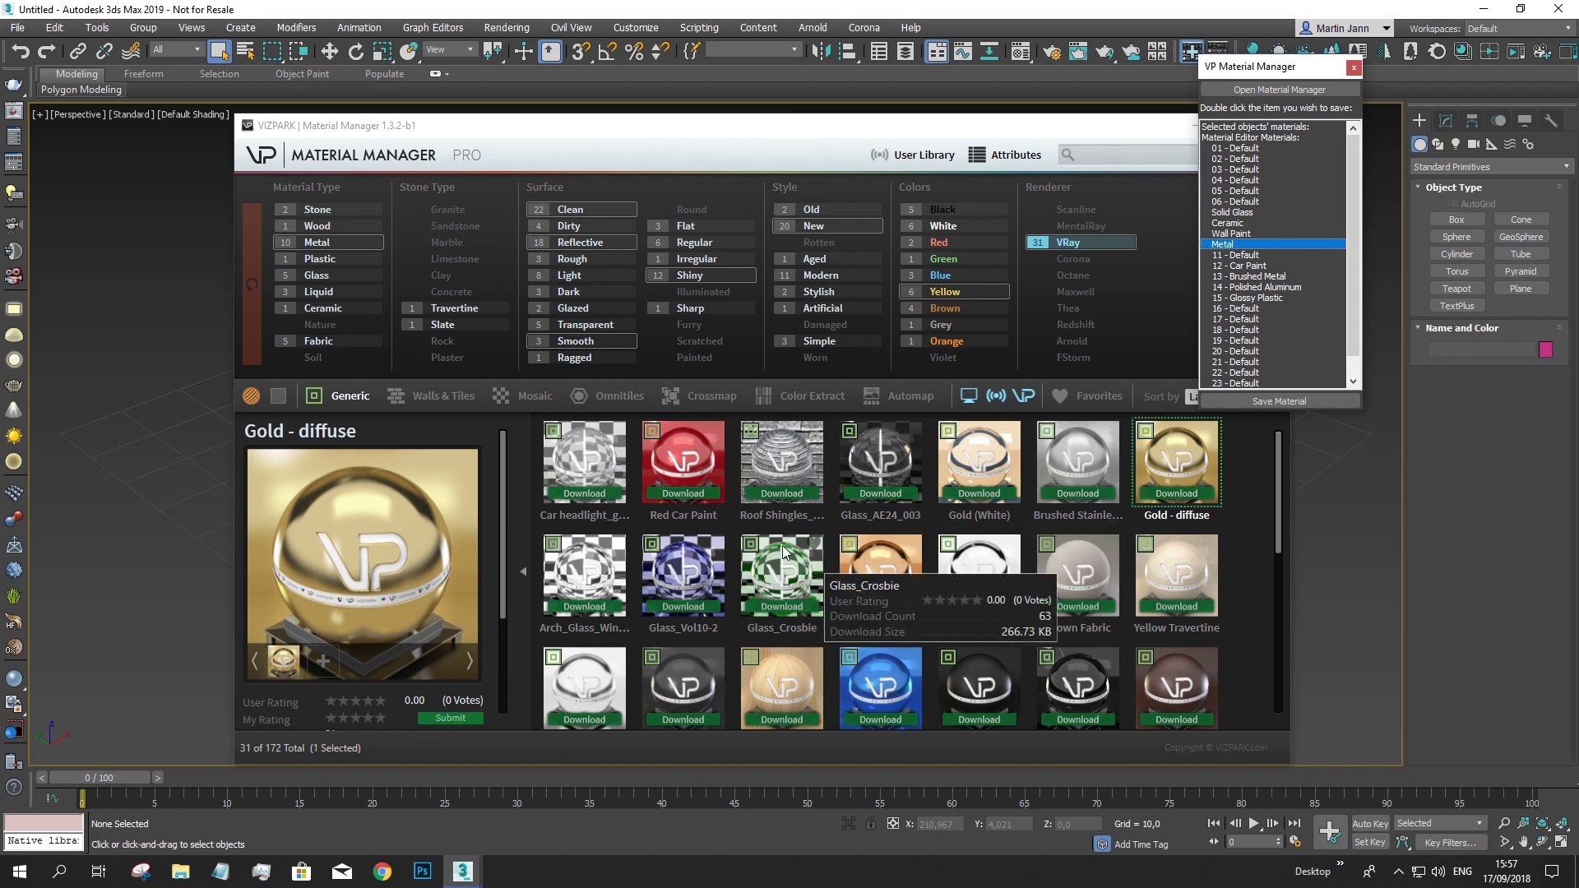
# Close the material-saving popup and shift the Material Manager PRO window slightly left
pyautogui.click(1353, 66)
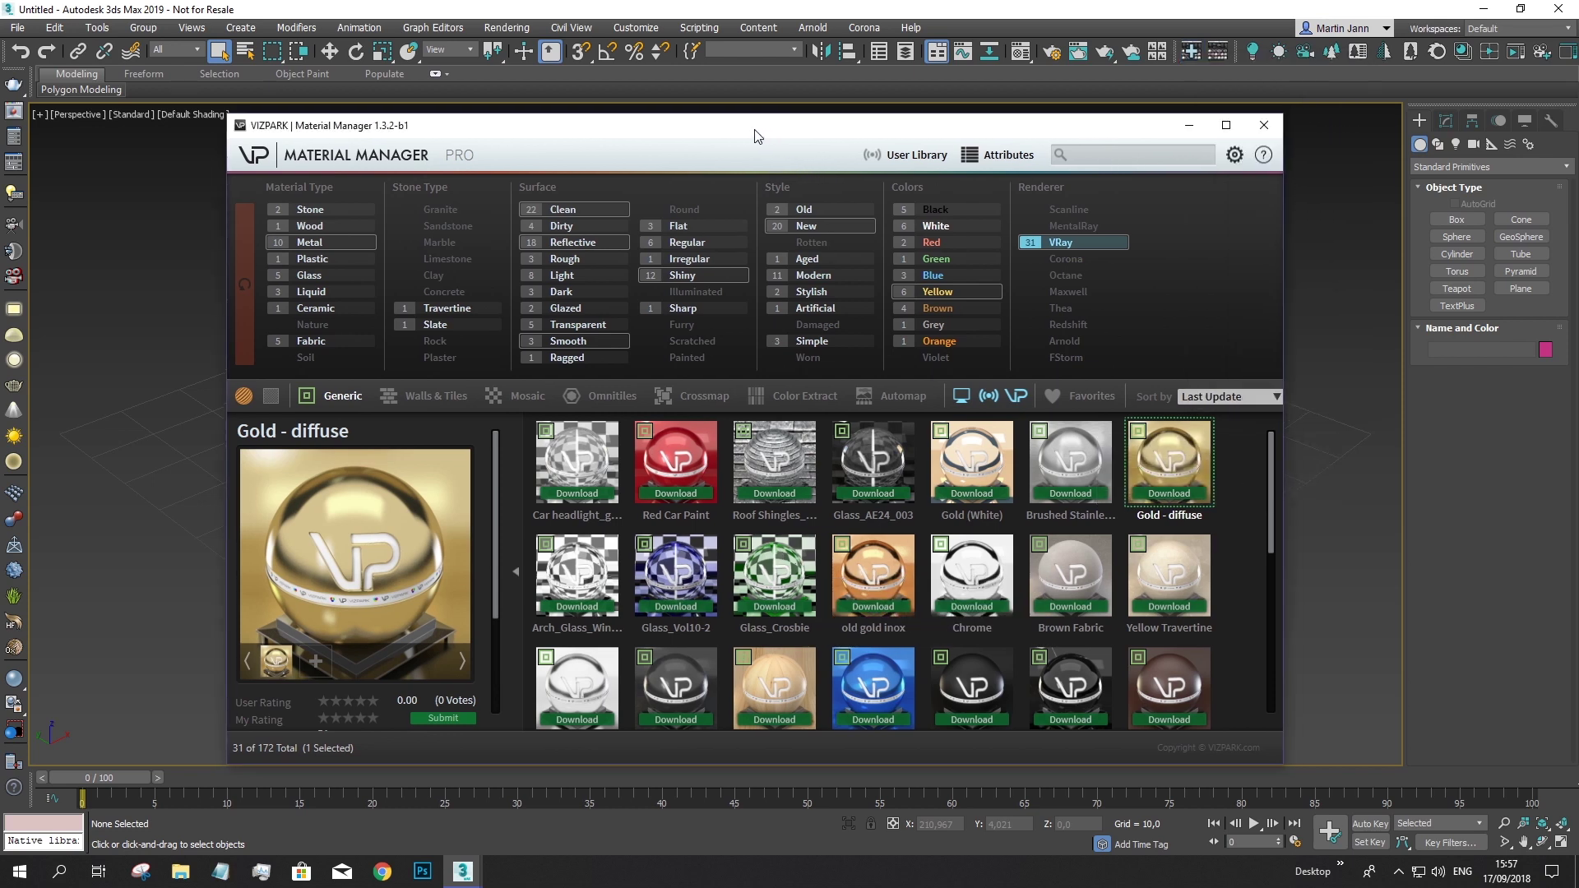
pyautogui.moveTo(778, 139)
pyautogui.mouseDown()
pyautogui.moveTo(745, 134)
pyautogui.moveTo(760, 135)
pyautogui.mouseUp()
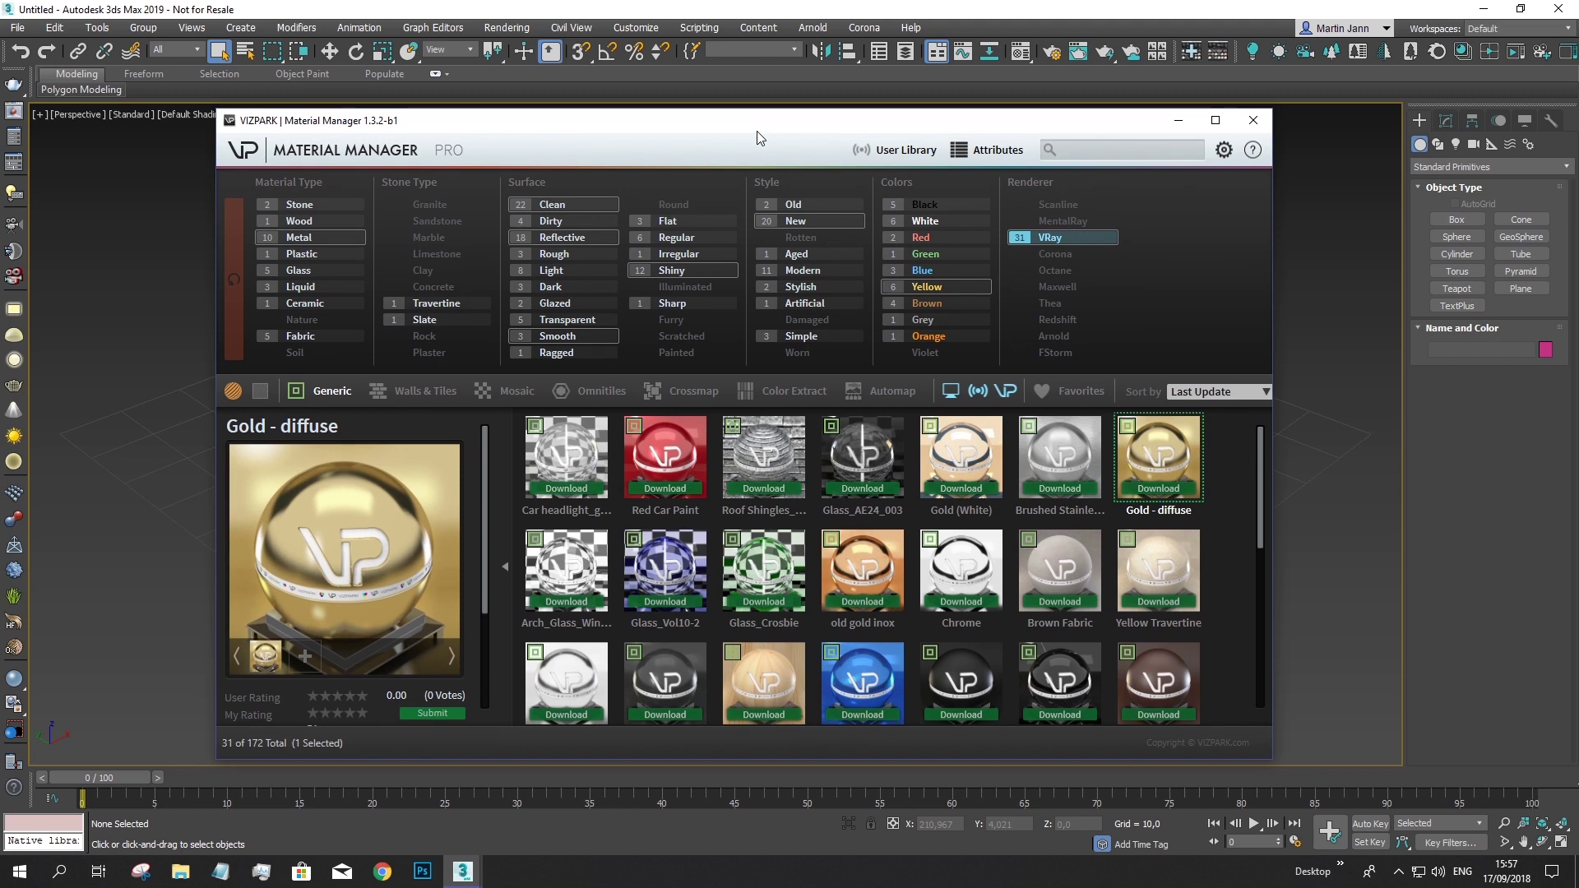